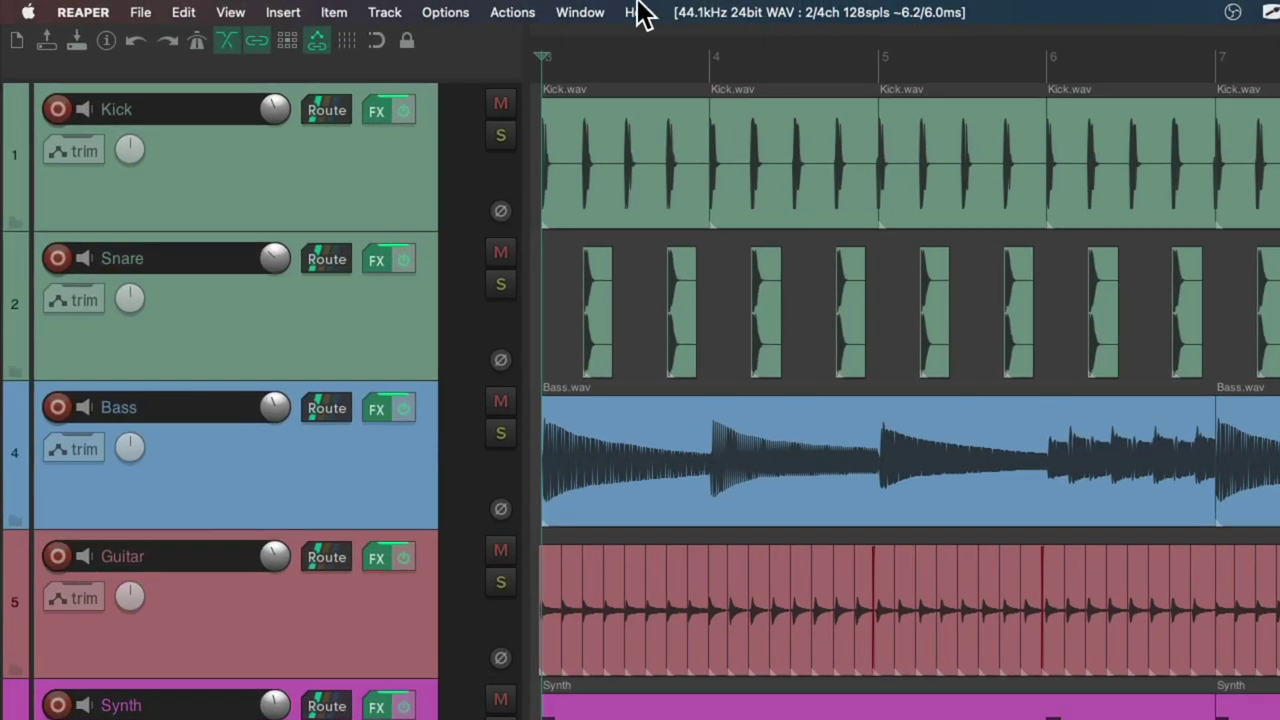
Open the Customize menus/toolbars editor from the Options menu.
{"action": "left_click", "coordinate": [430, 8]}
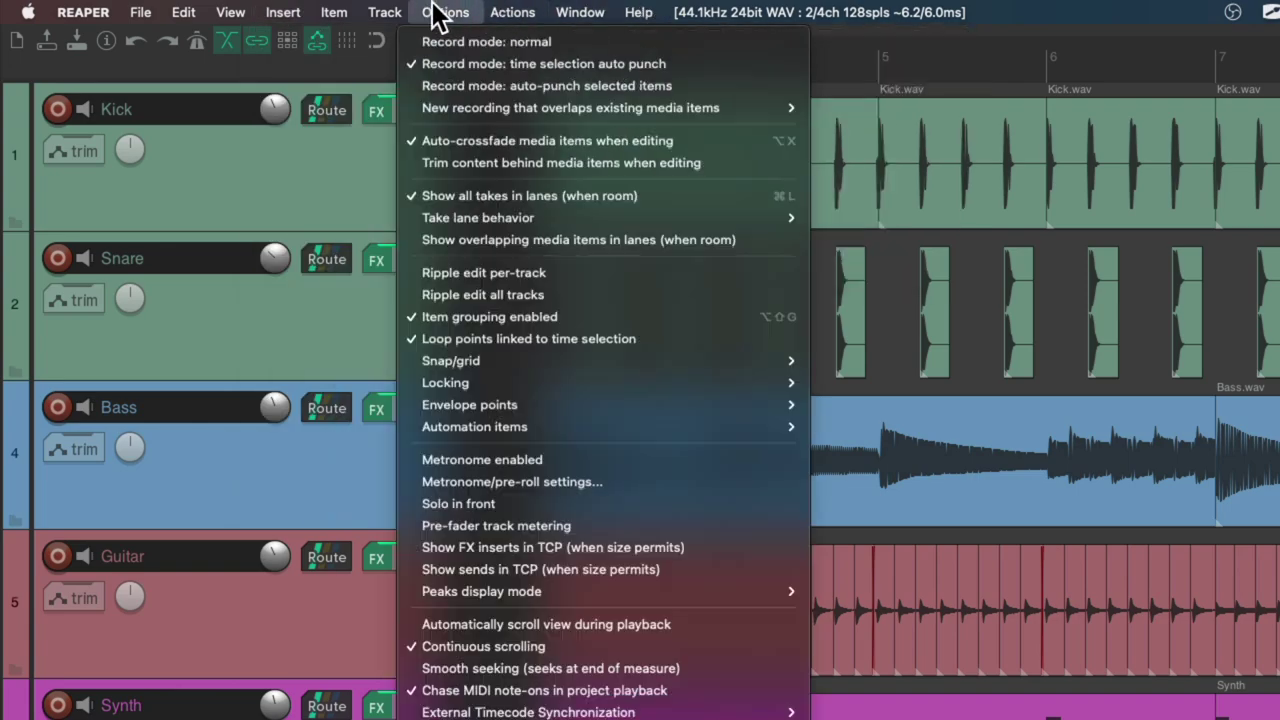
{"action": "left_click", "coordinate": [430, 12]}
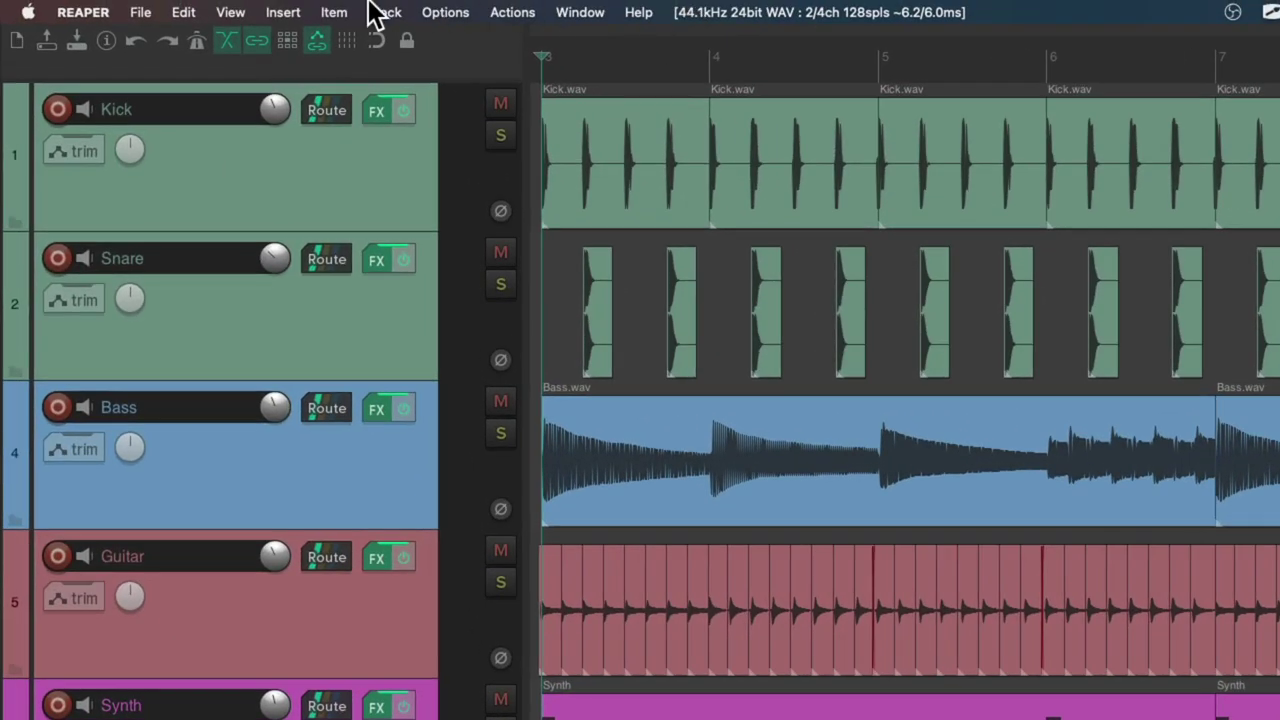
{"action": "left_click", "coordinate": [374, 10]}
{"action": "mouse_move", "coordinate": [270, 14]}
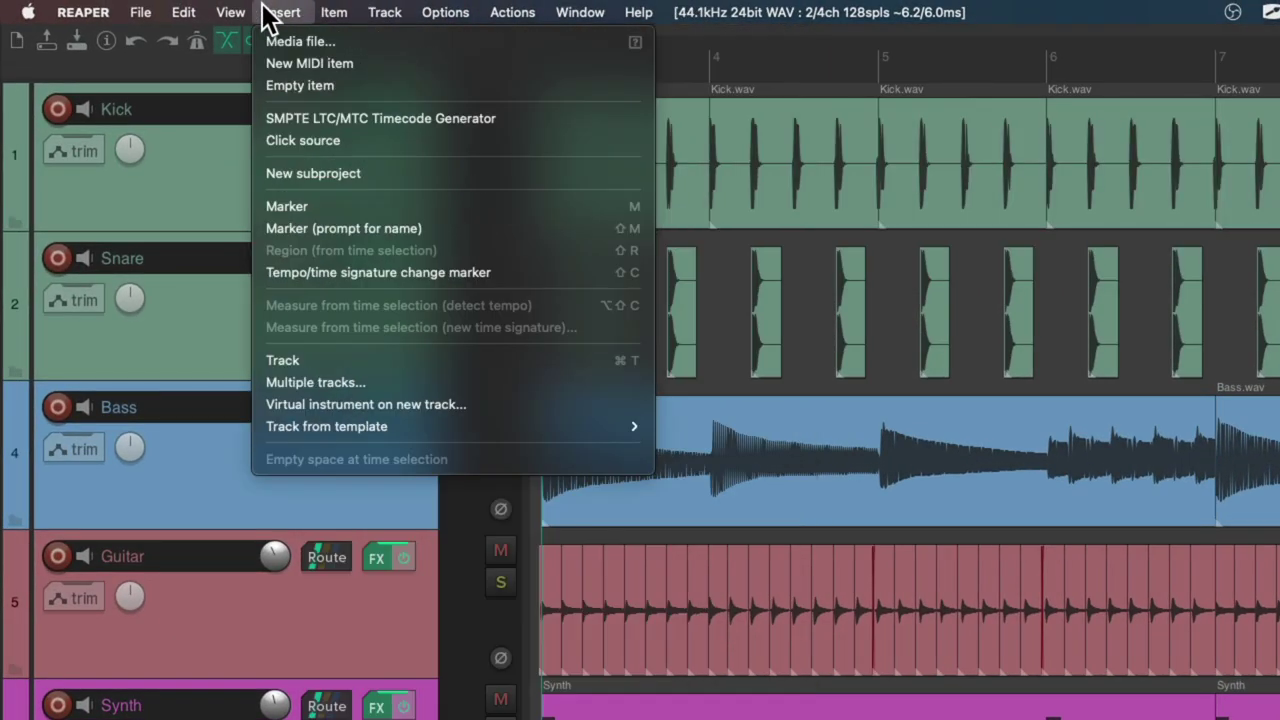
{"action": "mouse_move", "coordinate": [150, 12]}
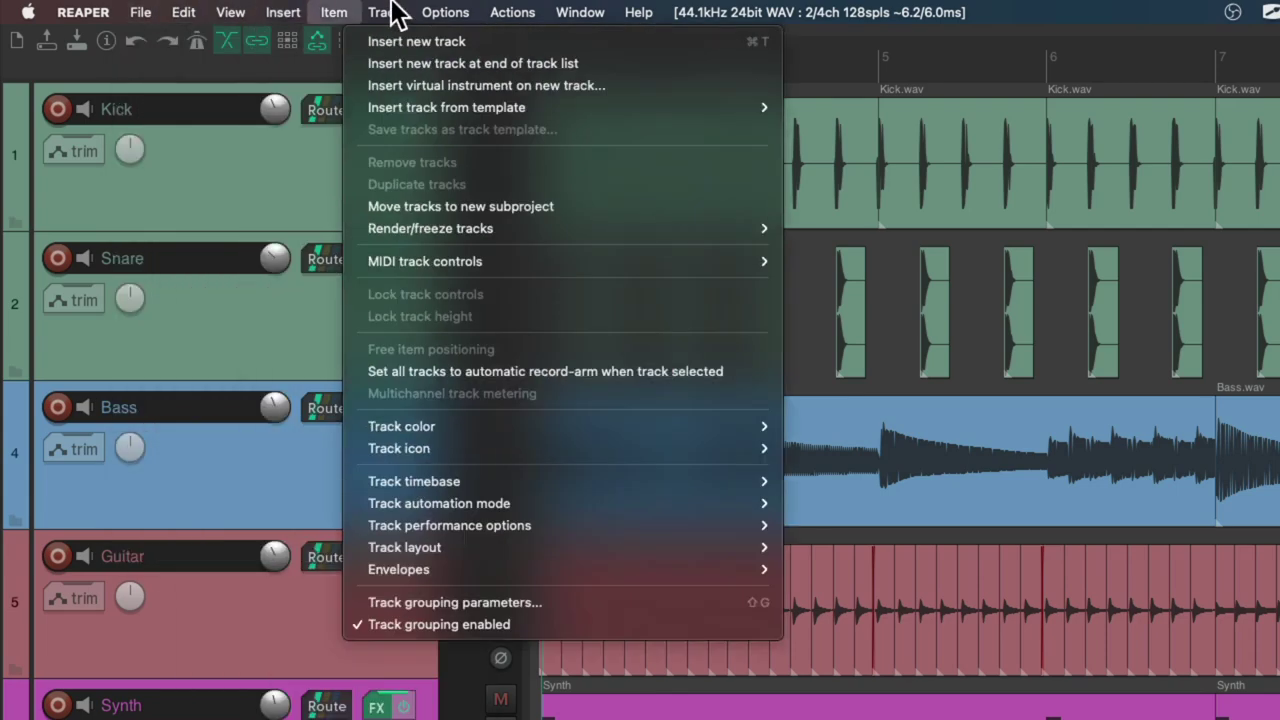
{"action": "mouse_move", "coordinate": [440, 12]}
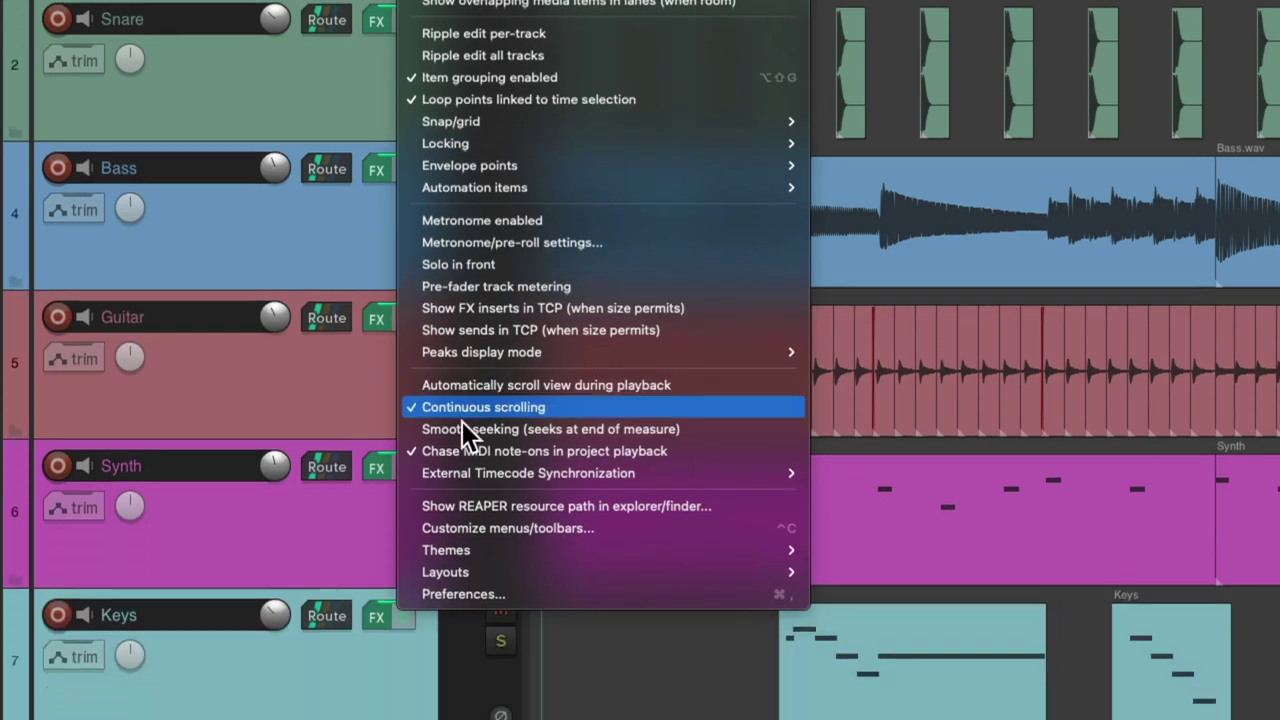
{"action": "left_click", "coordinate": [409, 531]}
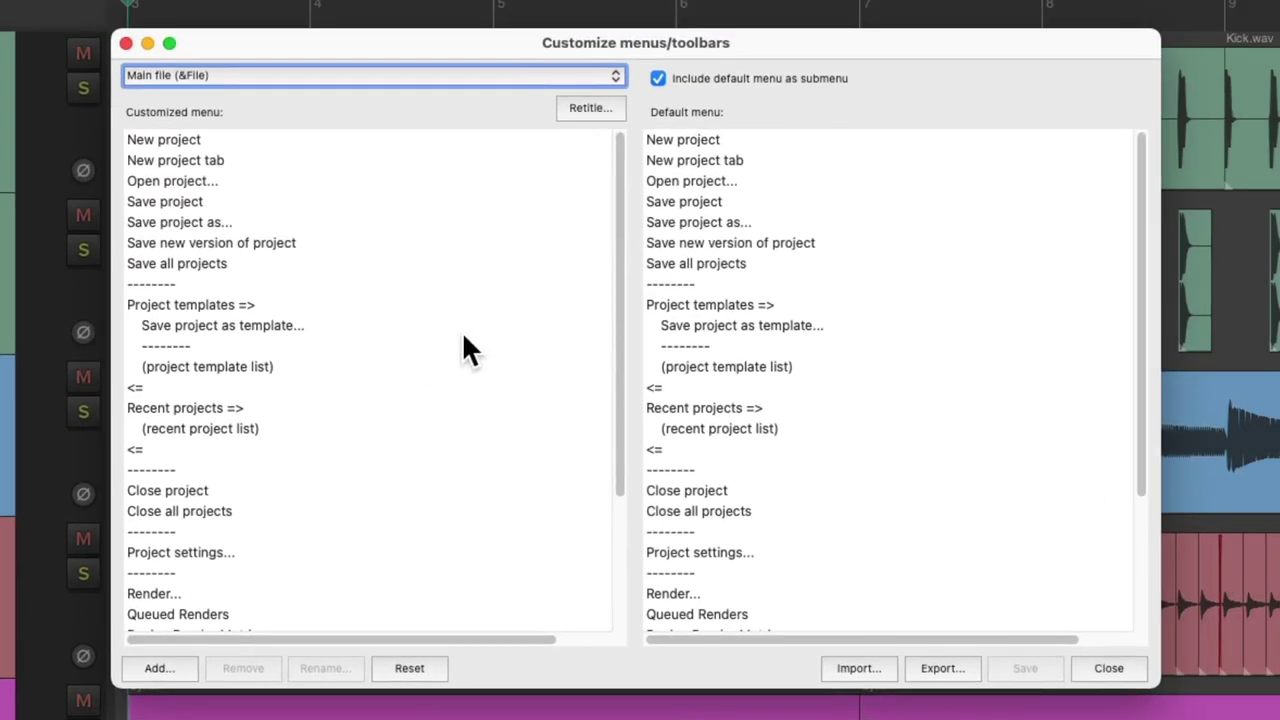
Keep Main file (&File) loaded, select Close all projects, and show the Add choices.
{"action": "left_click", "coordinate": [370, 74]}
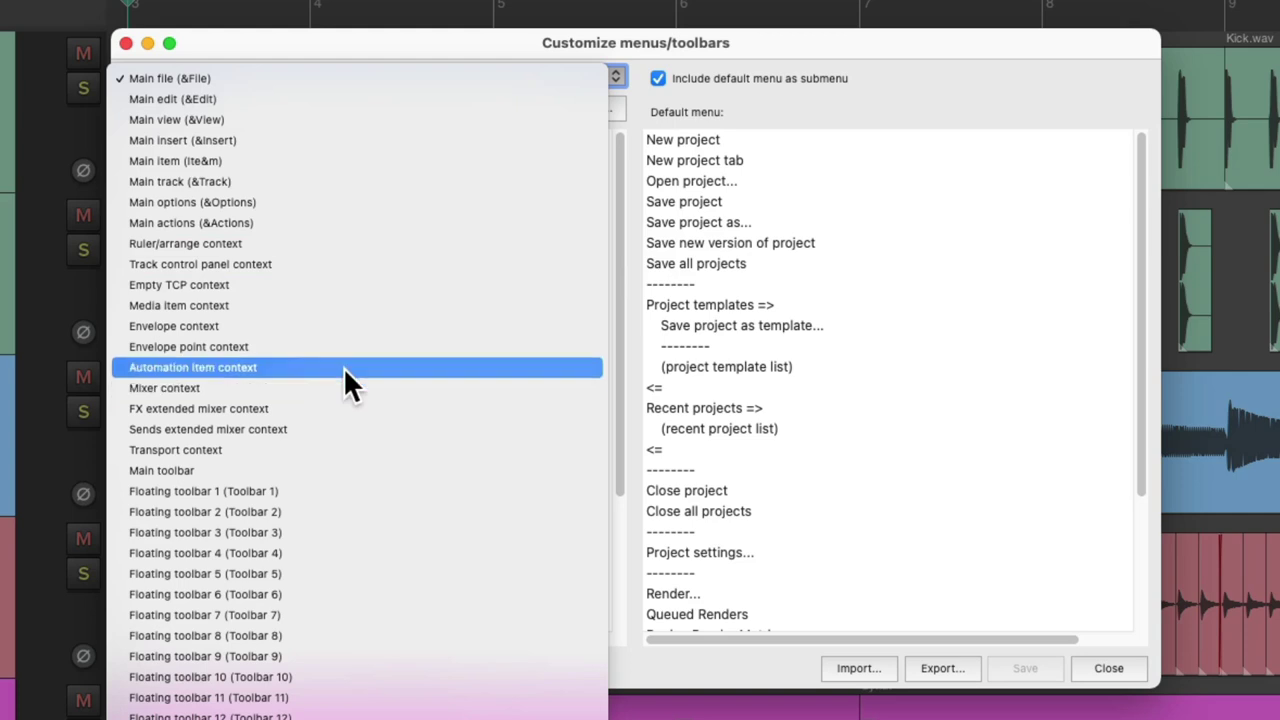
{"action": "left_click", "coordinate": [318, 85]}
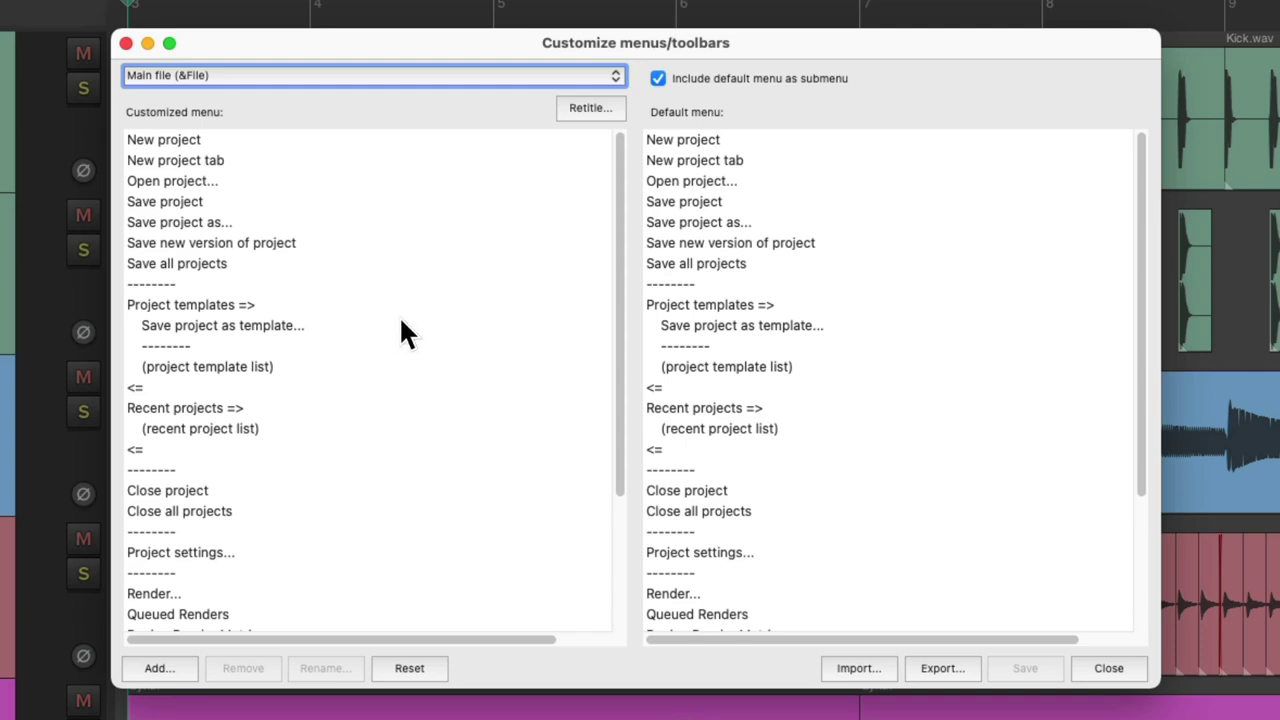
{"action": "left_click", "coordinate": [258, 516]}
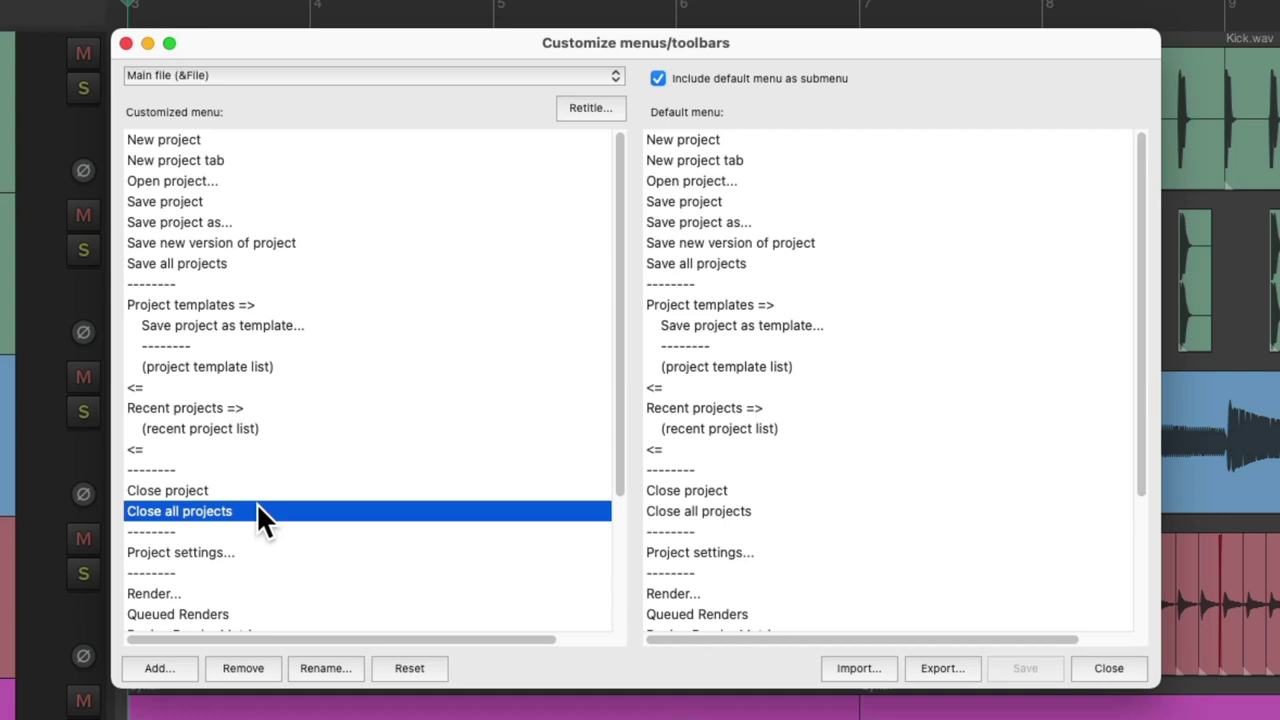
{"action": "left_click", "coordinate": [179, 662]}
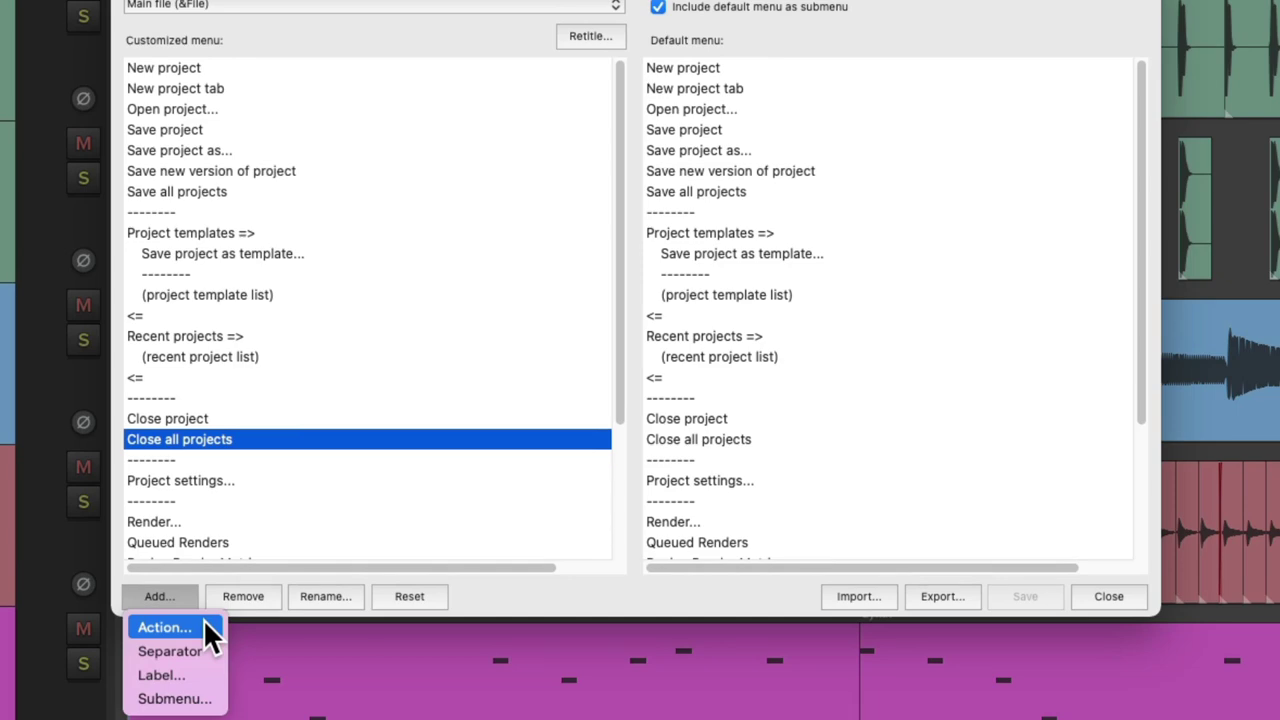
Filter actions for 'close project' and insert Close all projects but current and Close current project tab.
{"action": "left_click", "coordinate": [205, 625]}
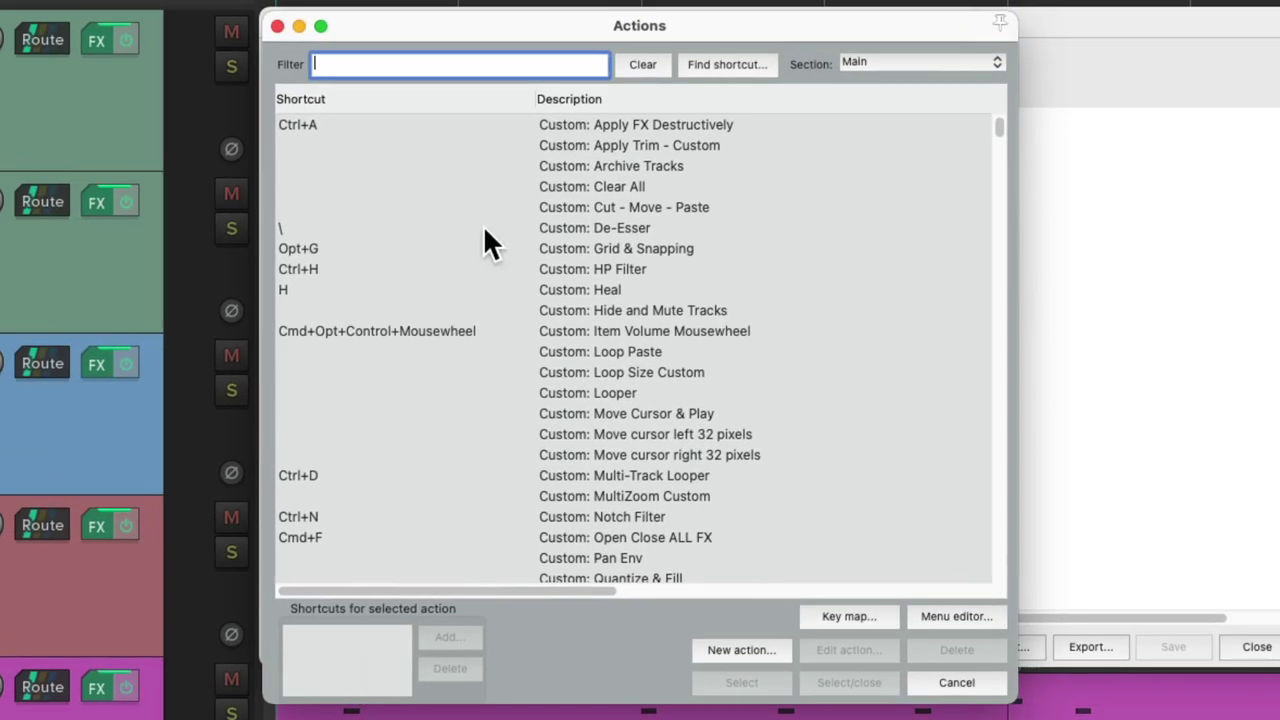
{"action": "type", "text": "close project"}
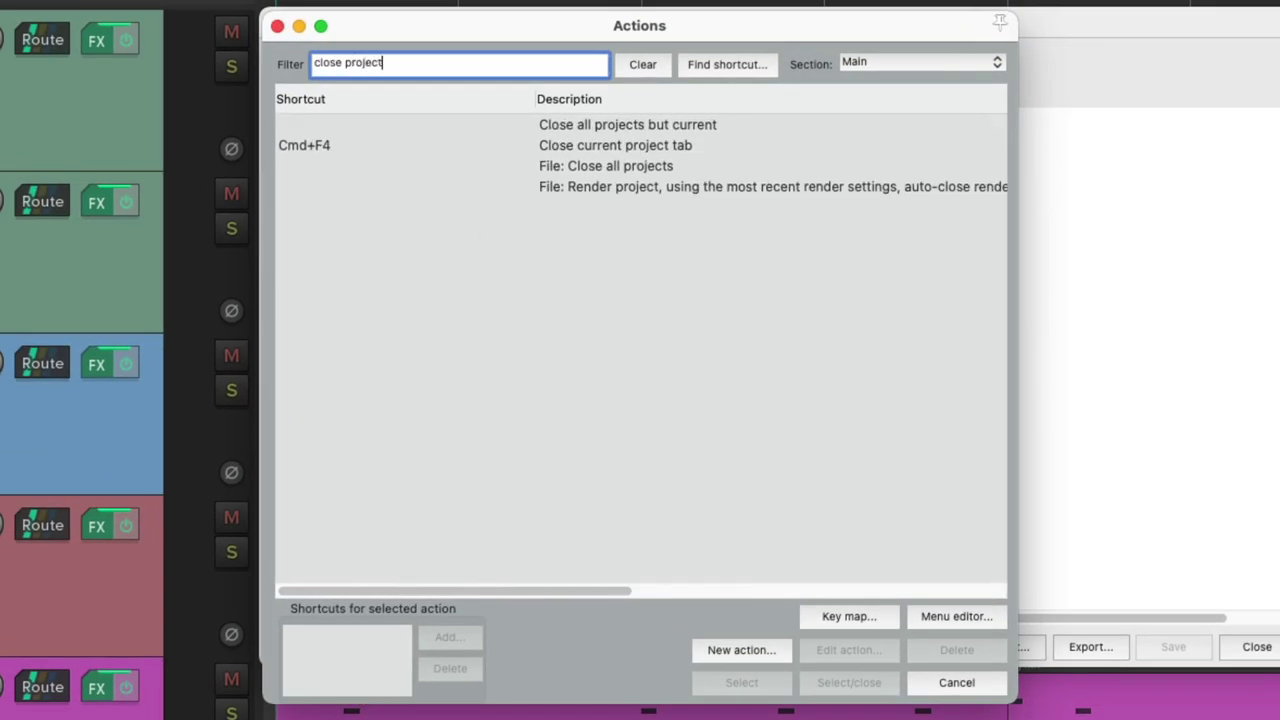
{"action": "left_click", "coordinate": [696, 123]}
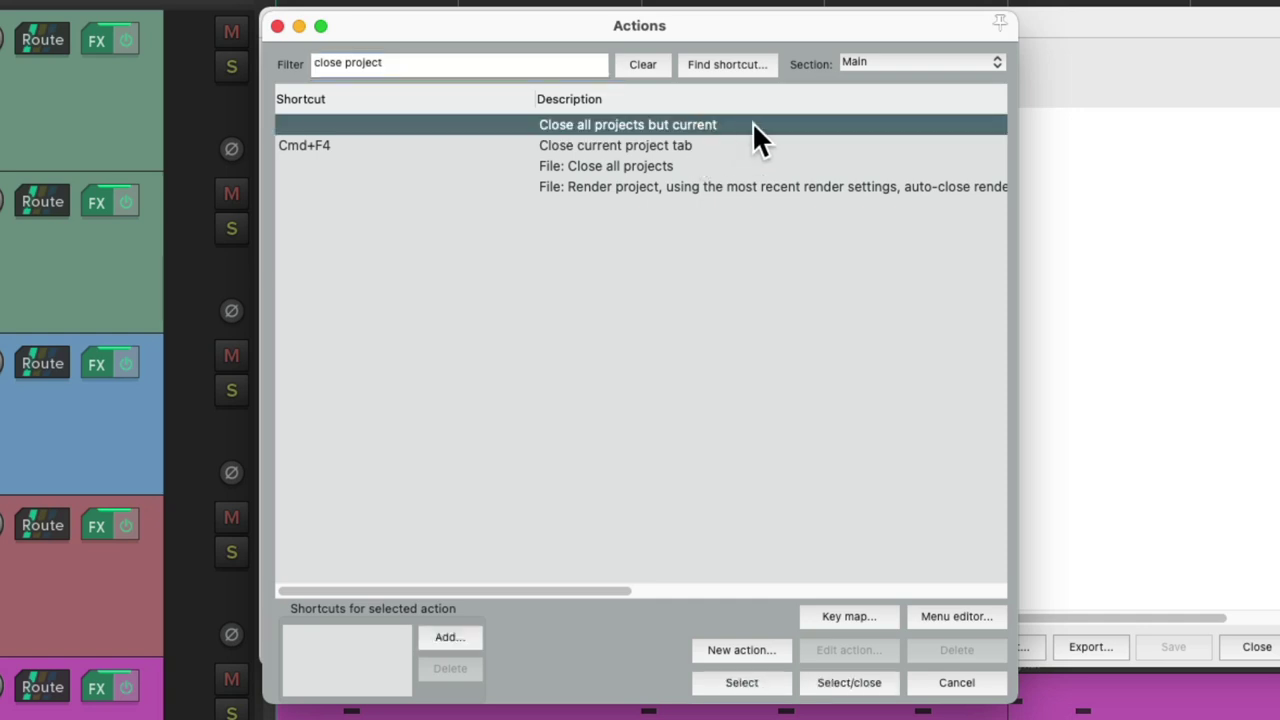
{"action": "left_click", "coordinate": [705, 147], "text": "shift"}
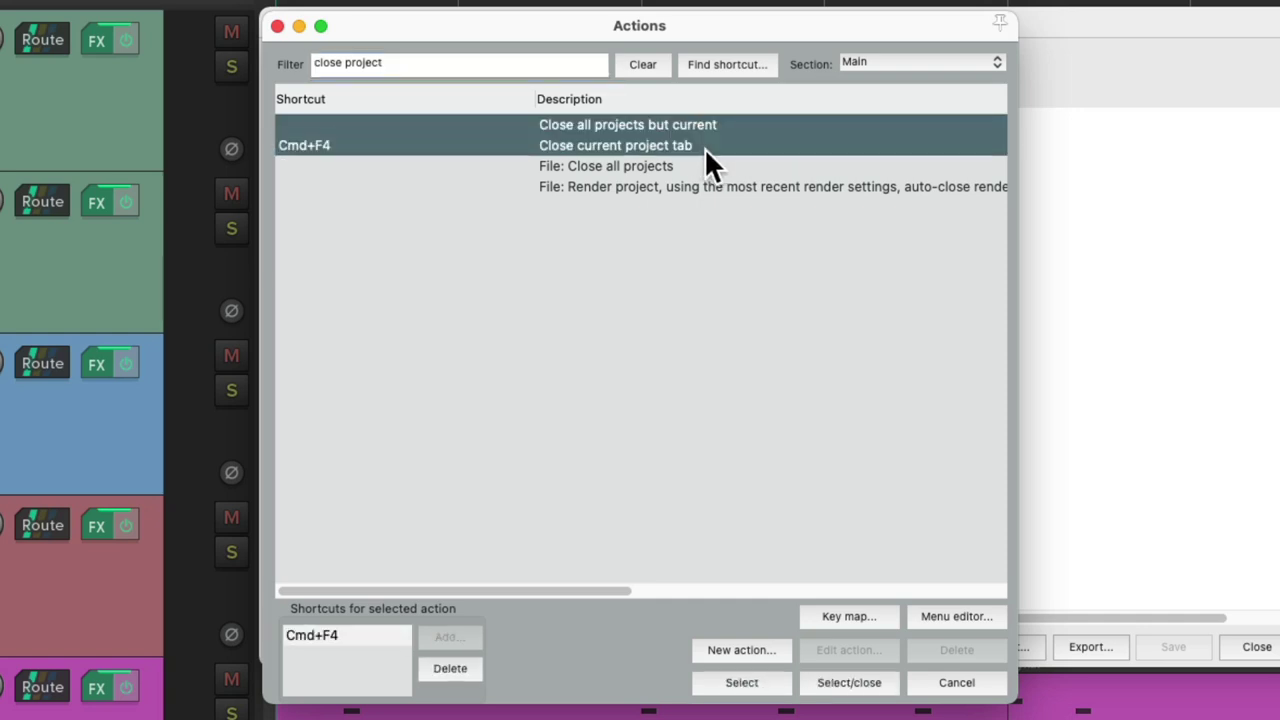
{"action": "double_click", "coordinate": [704, 147]}
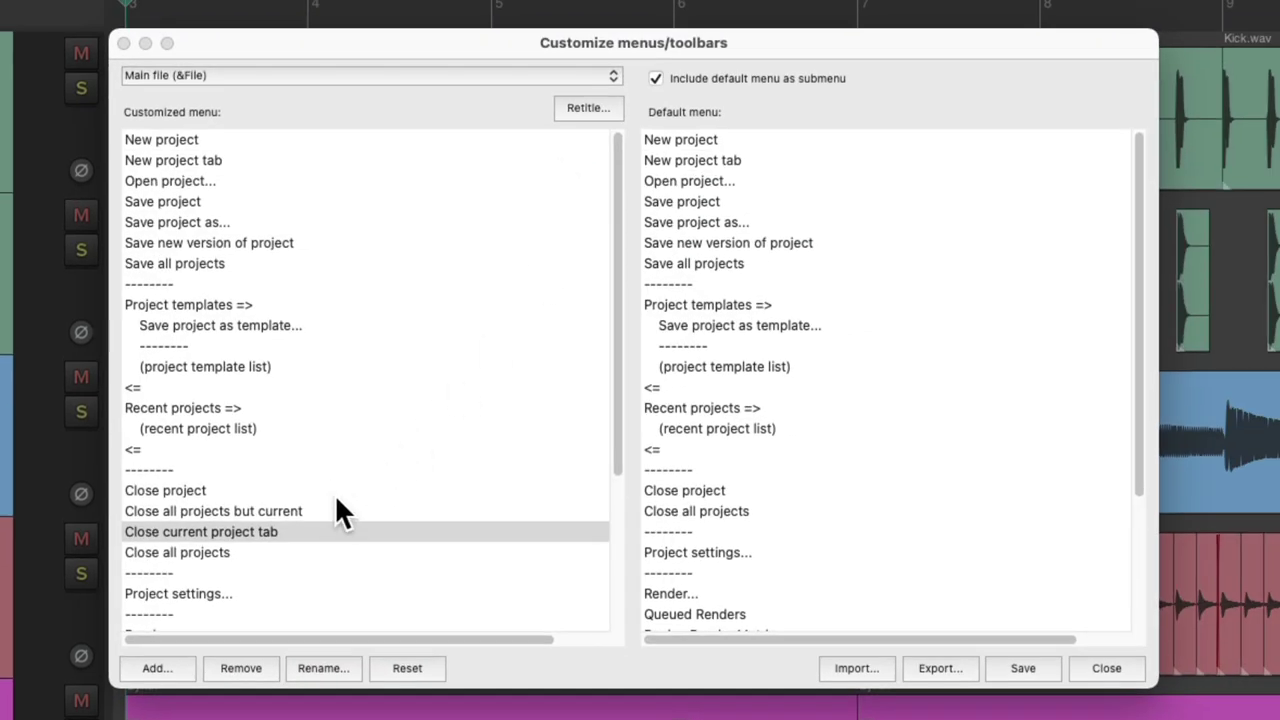
Move the two close actions below Close all projects, save, and check the File menu.
{"action": "mouse_move", "coordinate": [269, 530]}
{"action": "left_mouse_down"}
{"action": "mouse_move", "coordinate": [266, 556]}
{"action": "mouse_move", "coordinate": [263, 543]}
{"action": "left_mouse_up"}
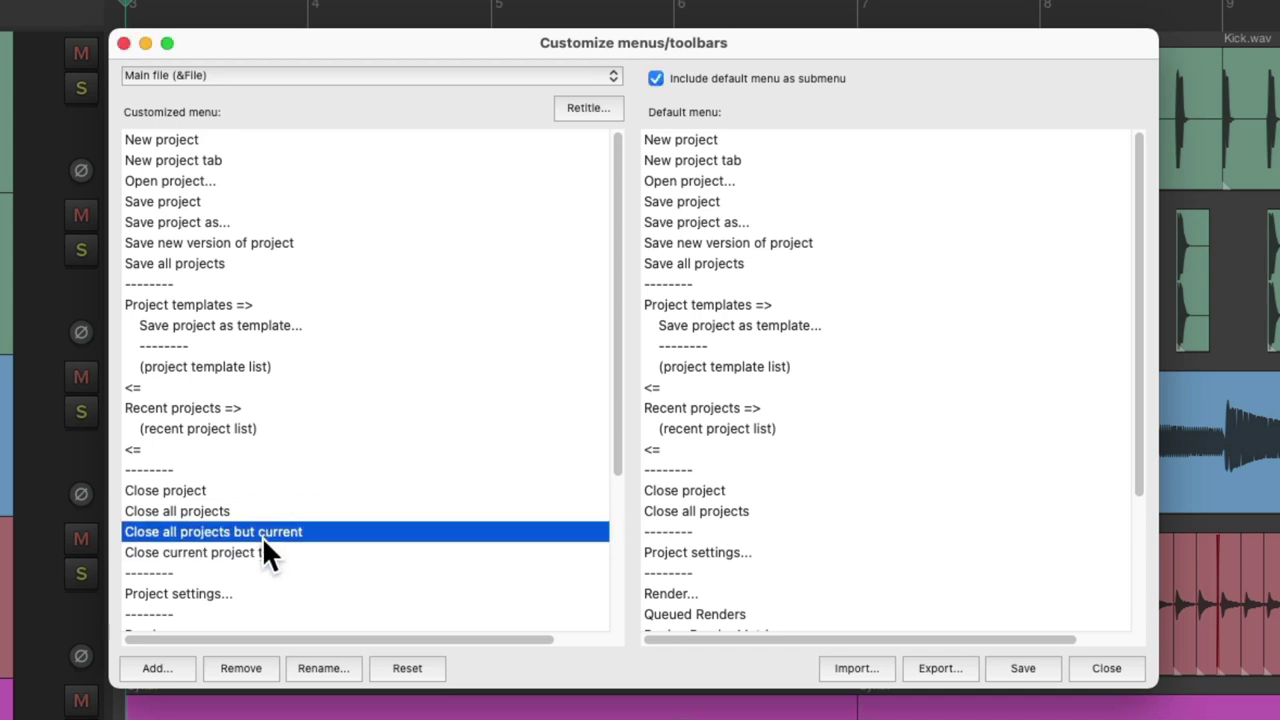
{"action": "left_click", "coordinate": [1045, 678]}
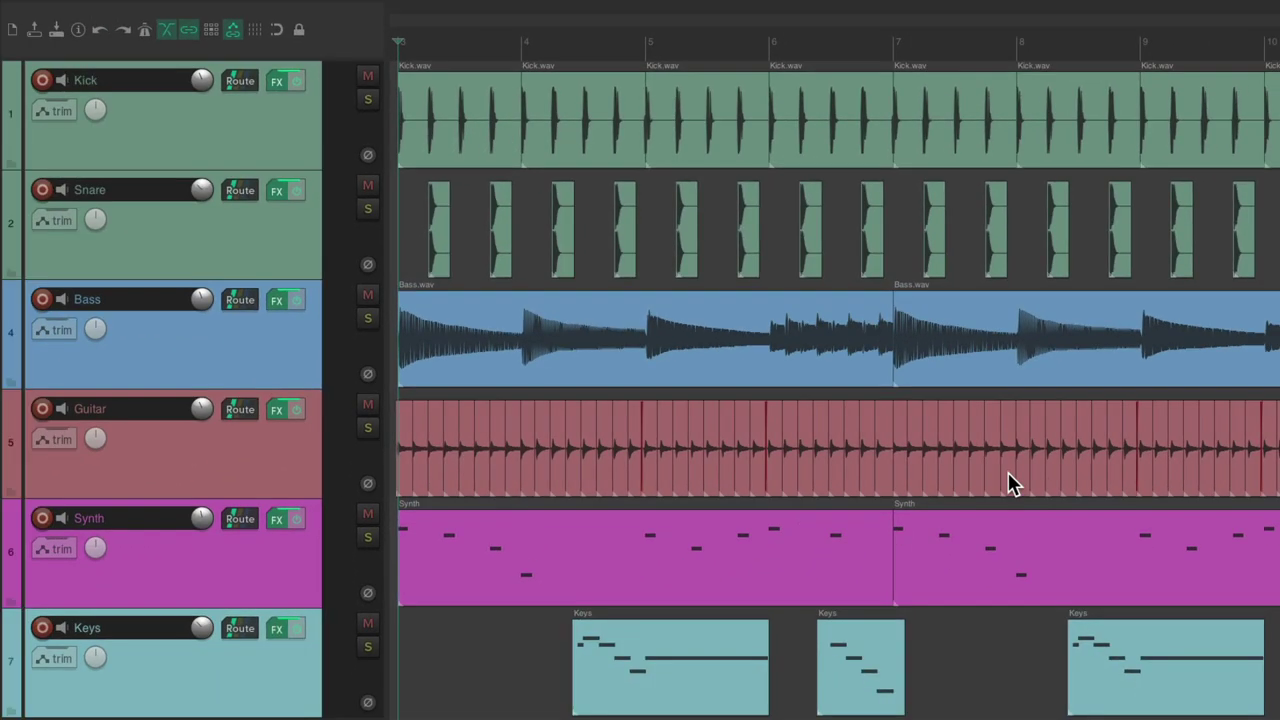
{"action": "left_click", "coordinate": [149, 14]}
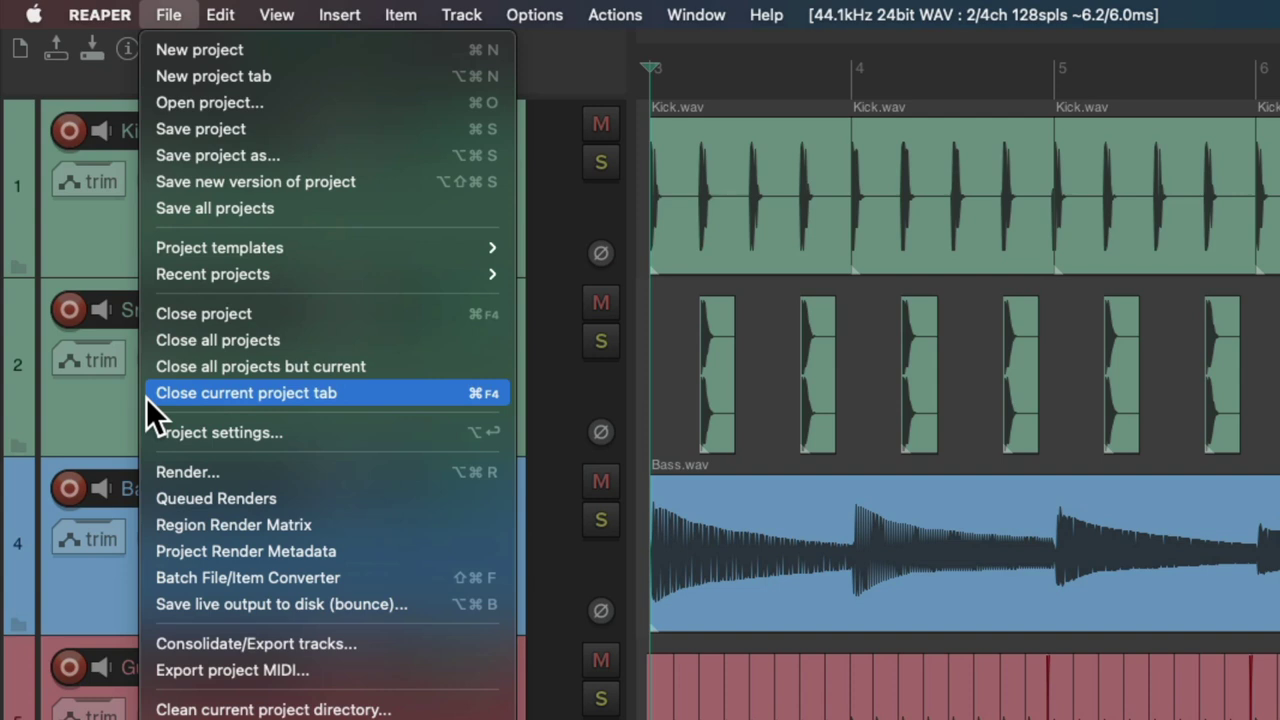
Reopen Customize menus/toolbars with the Main file (&File) menu selected.
{"action": "left_click", "coordinate": [167, 13]}
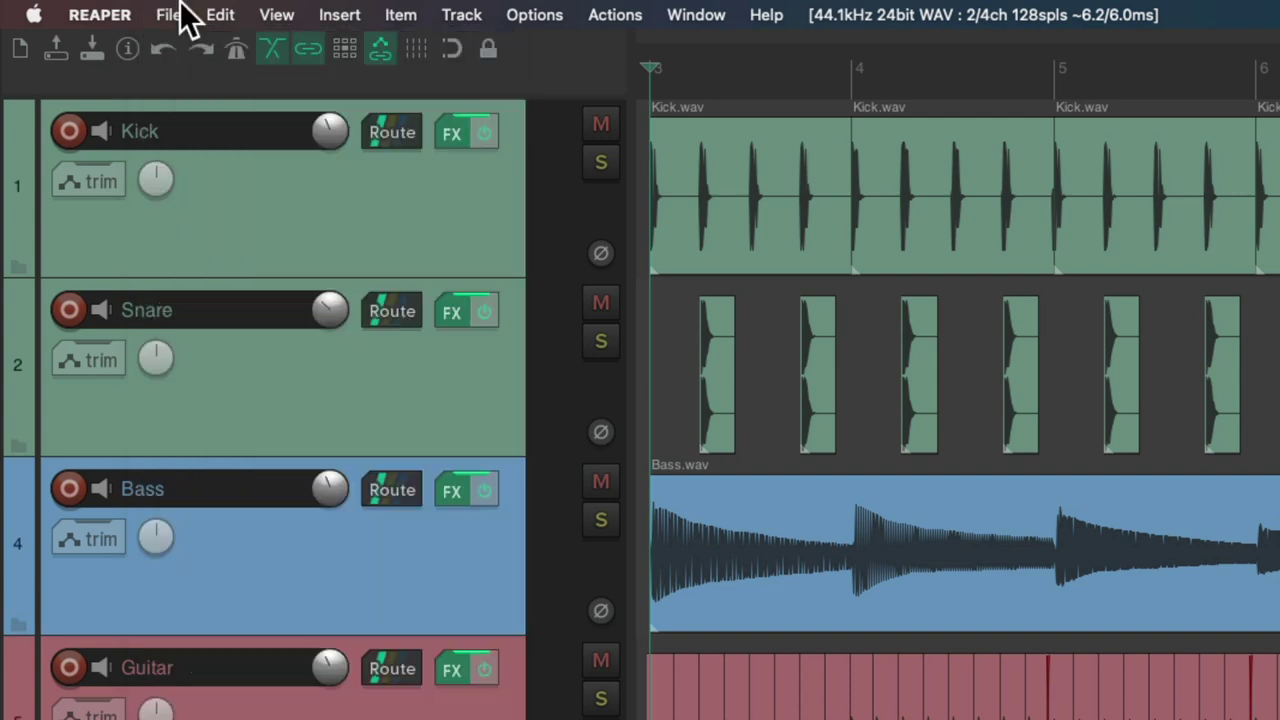
{"action": "left_click", "coordinate": [517, 5]}
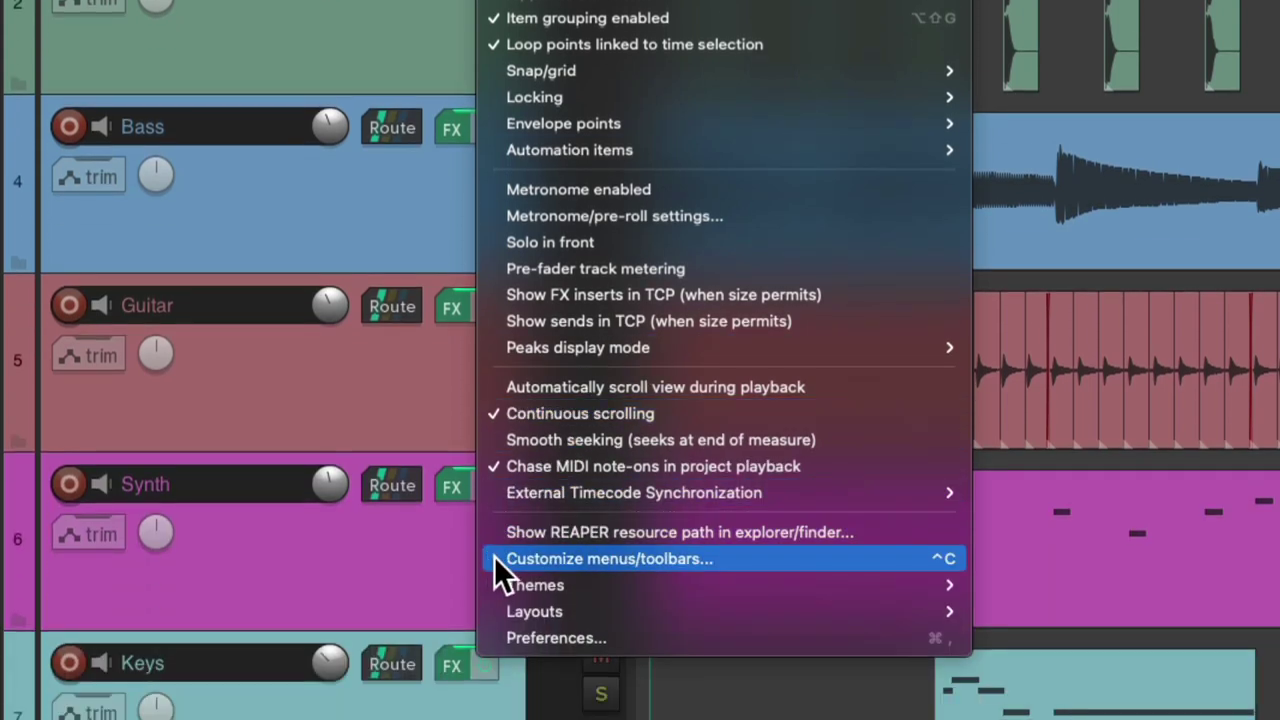
{"action": "left_click", "coordinate": [494, 556]}
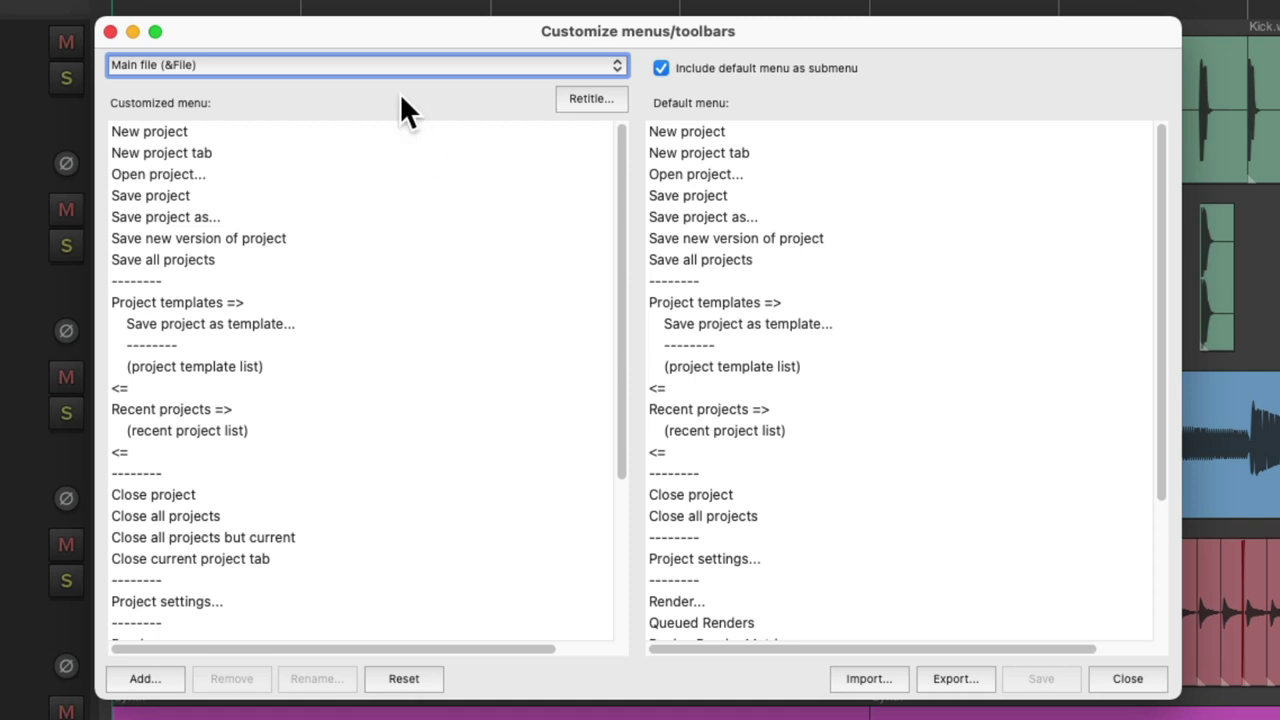
{"action": "left_click", "coordinate": [392, 63]}
{"action": "left_click", "coordinate": [392, 68]}
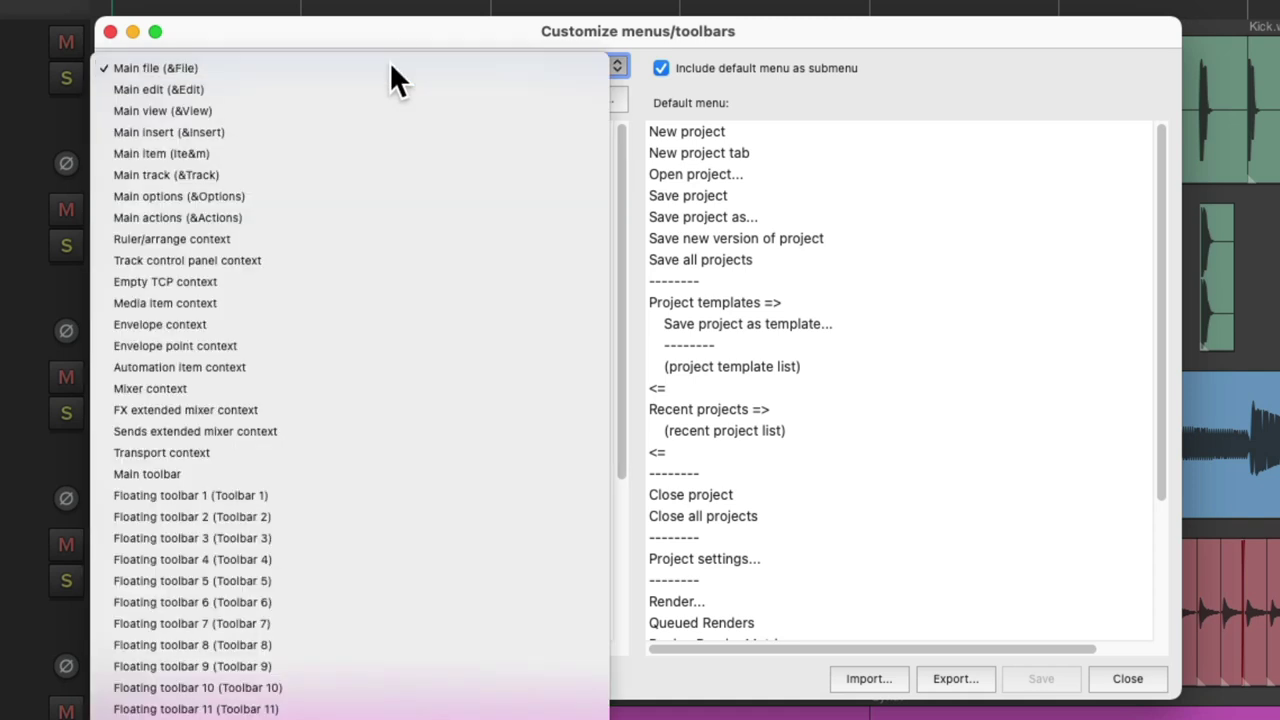
Export the current menu to a ReaperMenu file named 'Custom File Menu'.
{"action": "left_click", "coordinate": [955, 680]}
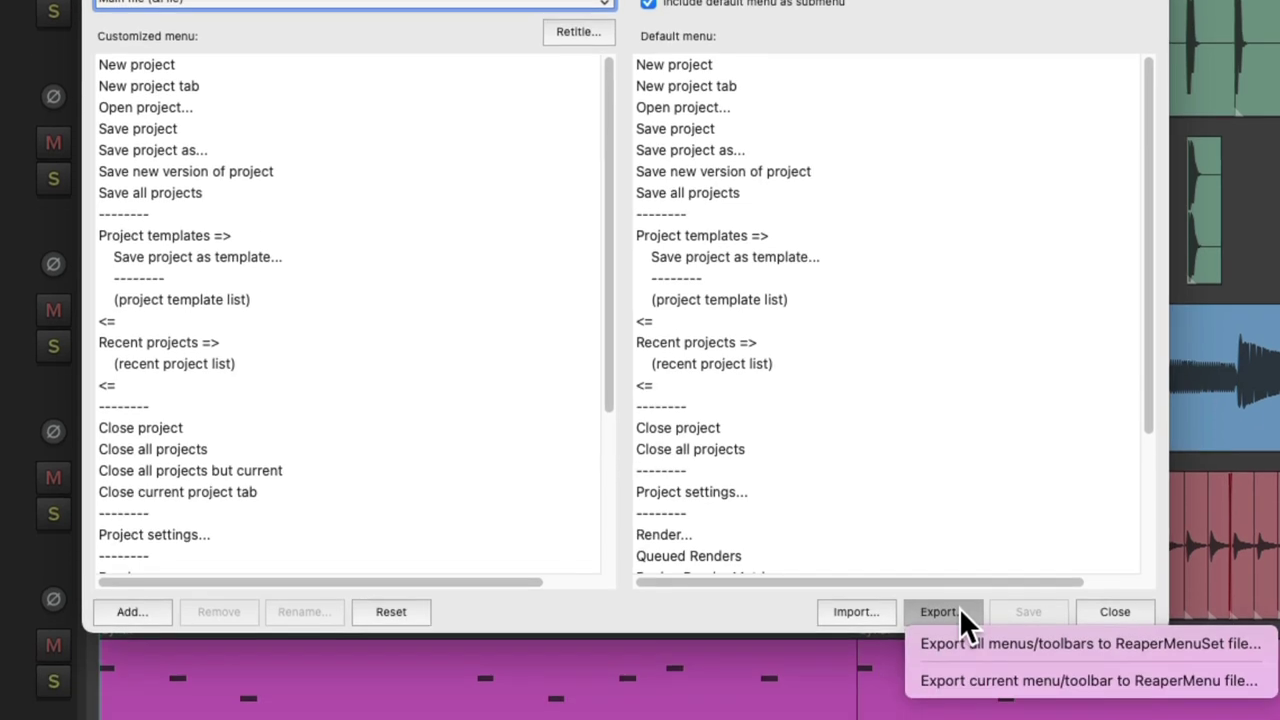
{"action": "left_click", "coordinate": [915, 680]}
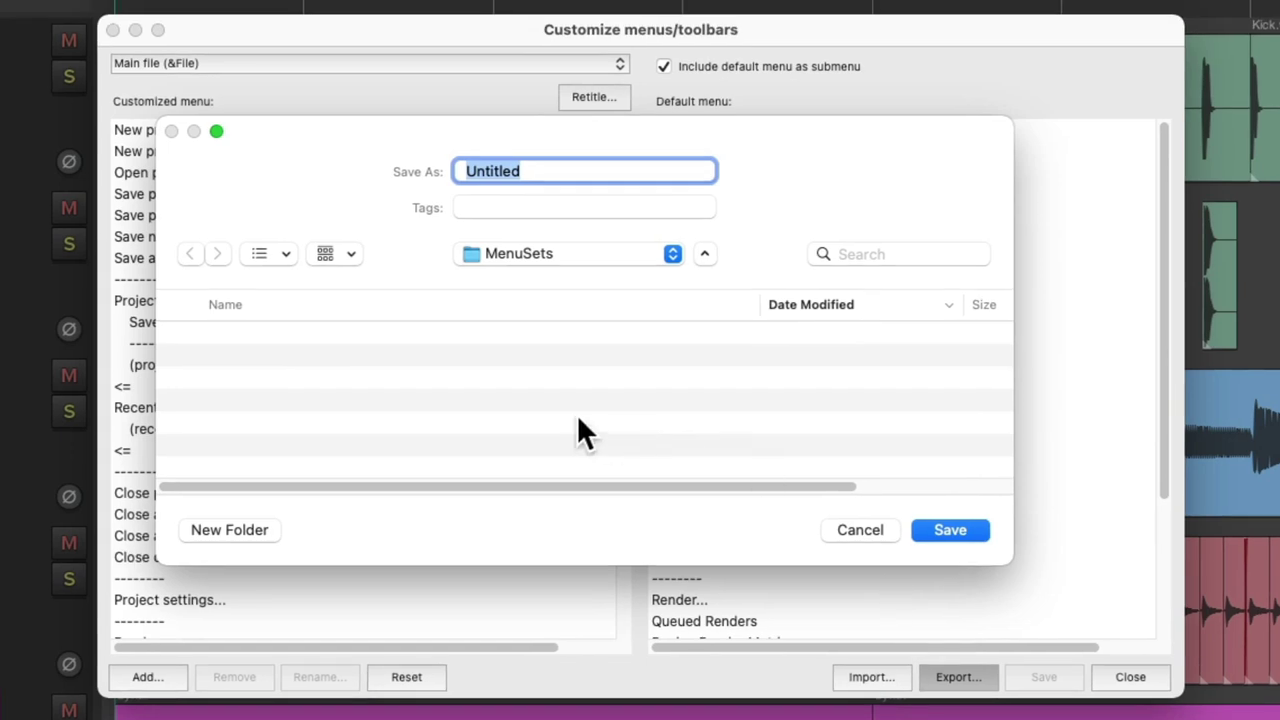
{"action": "type", "text": "Custom File Menu"}
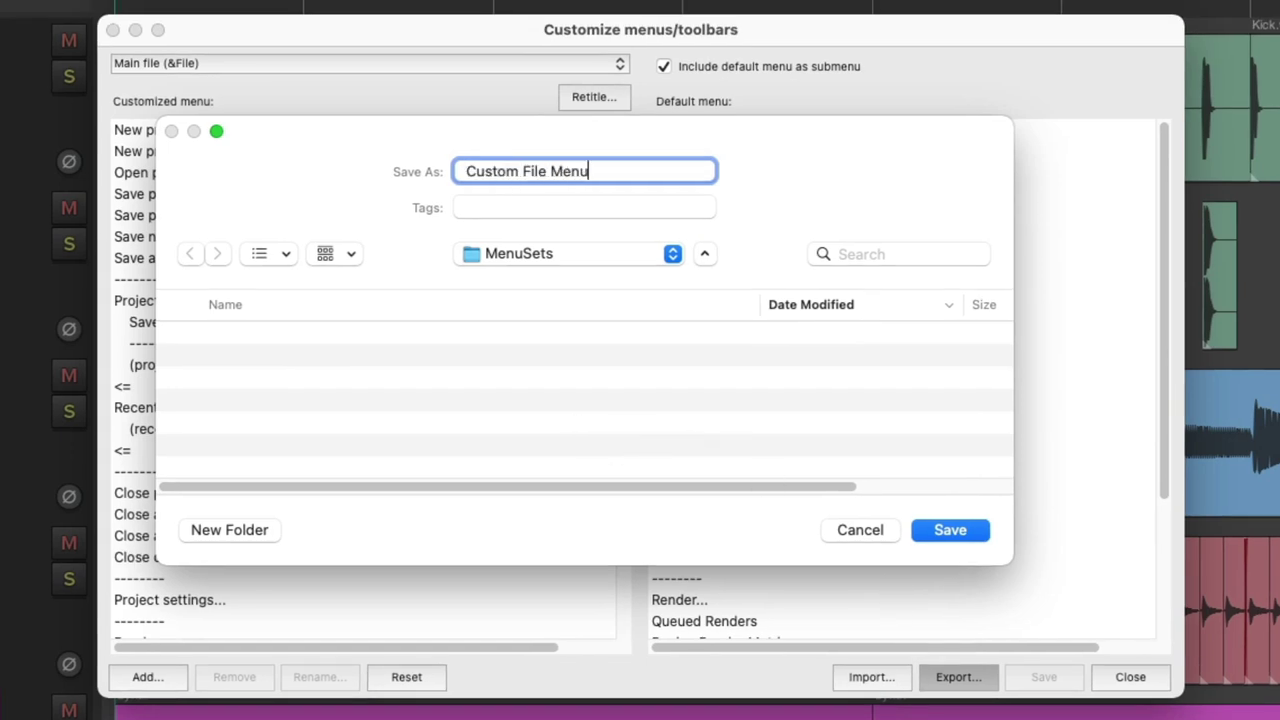
{"action": "key", "text": "Return"}
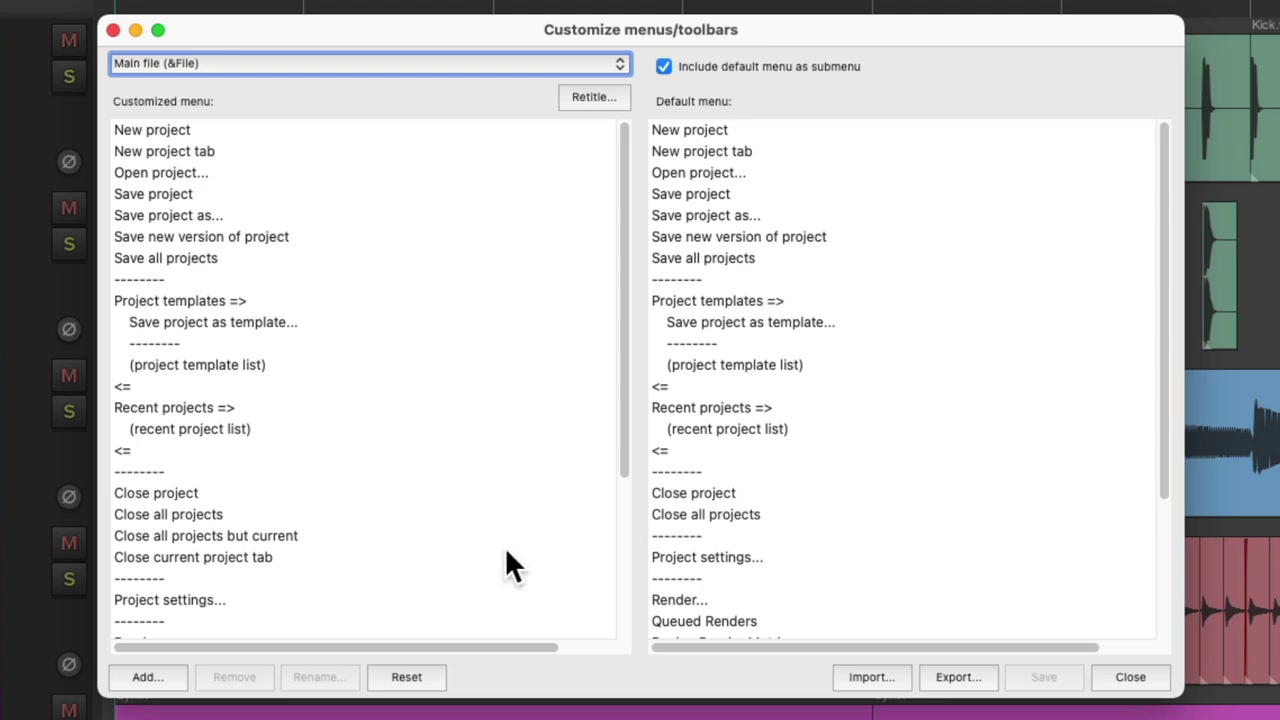
Reset the File menu to default and verify the two close actions are gone.
{"action": "left_click", "coordinate": [432, 682]}
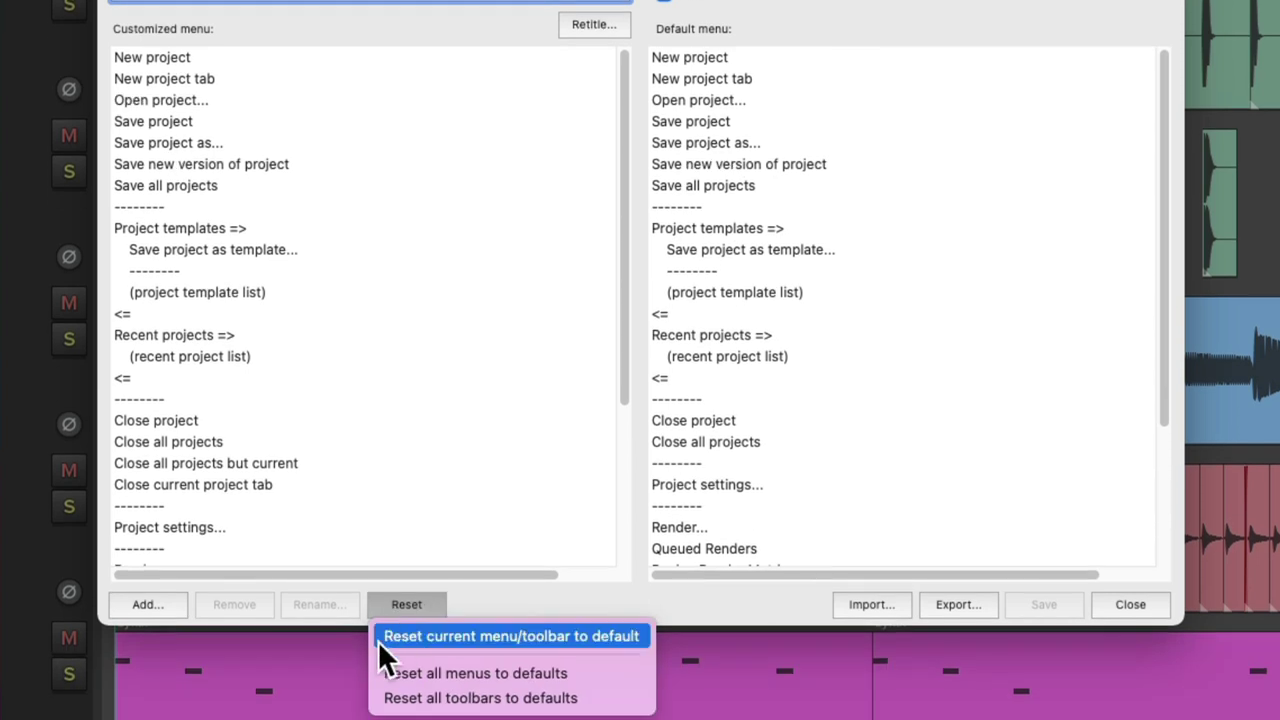
{"action": "left_click", "coordinate": [377, 640]}
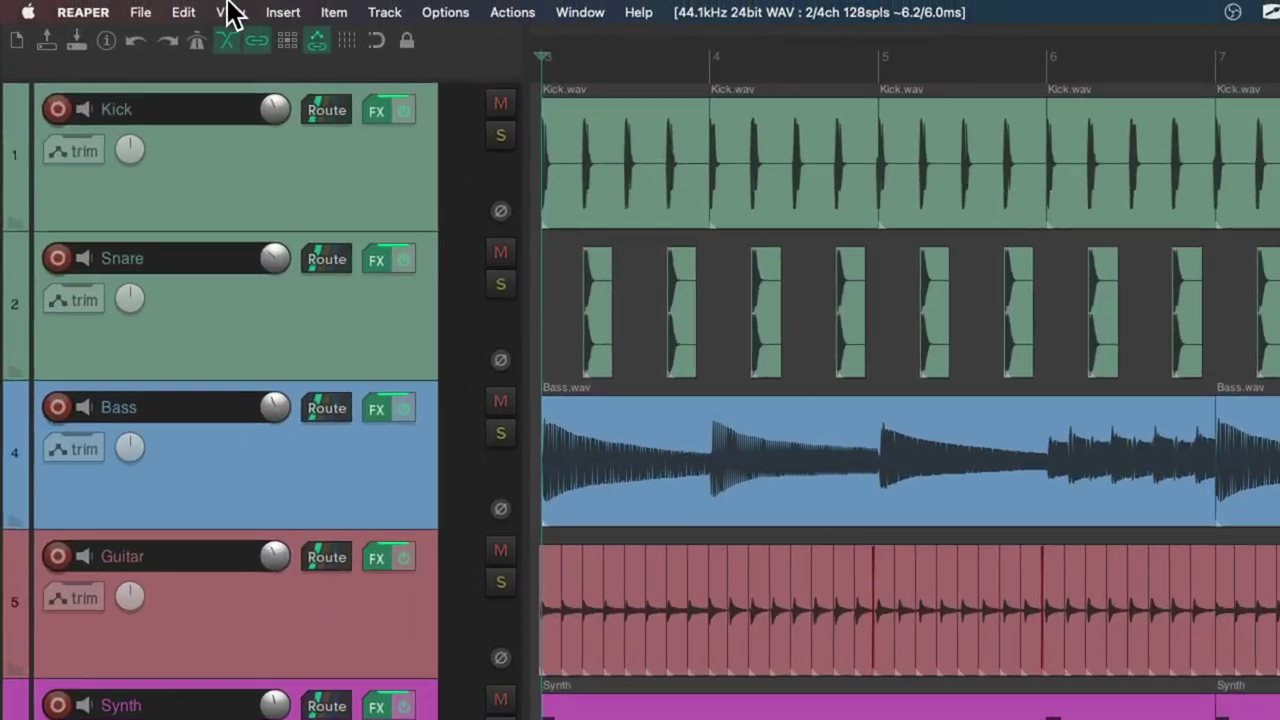
{"action": "left_click", "coordinate": [140, 12]}
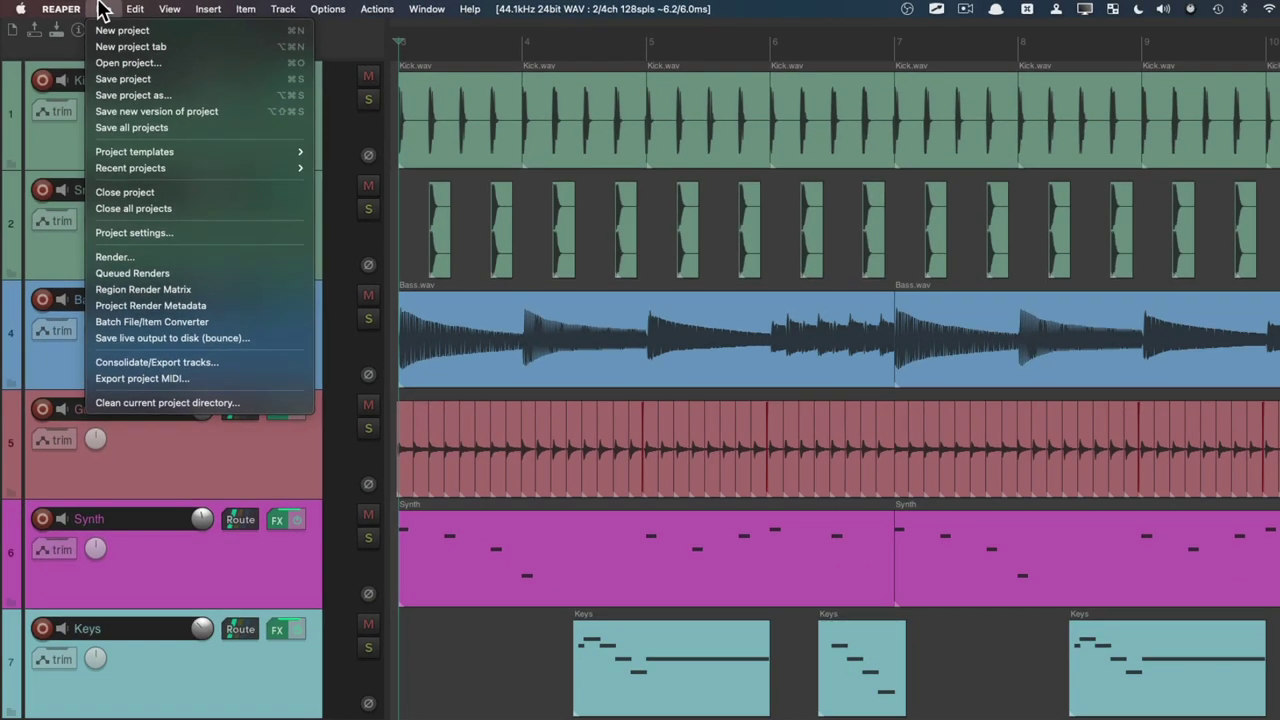
{"action": "left_click", "coordinate": [863, 332]}
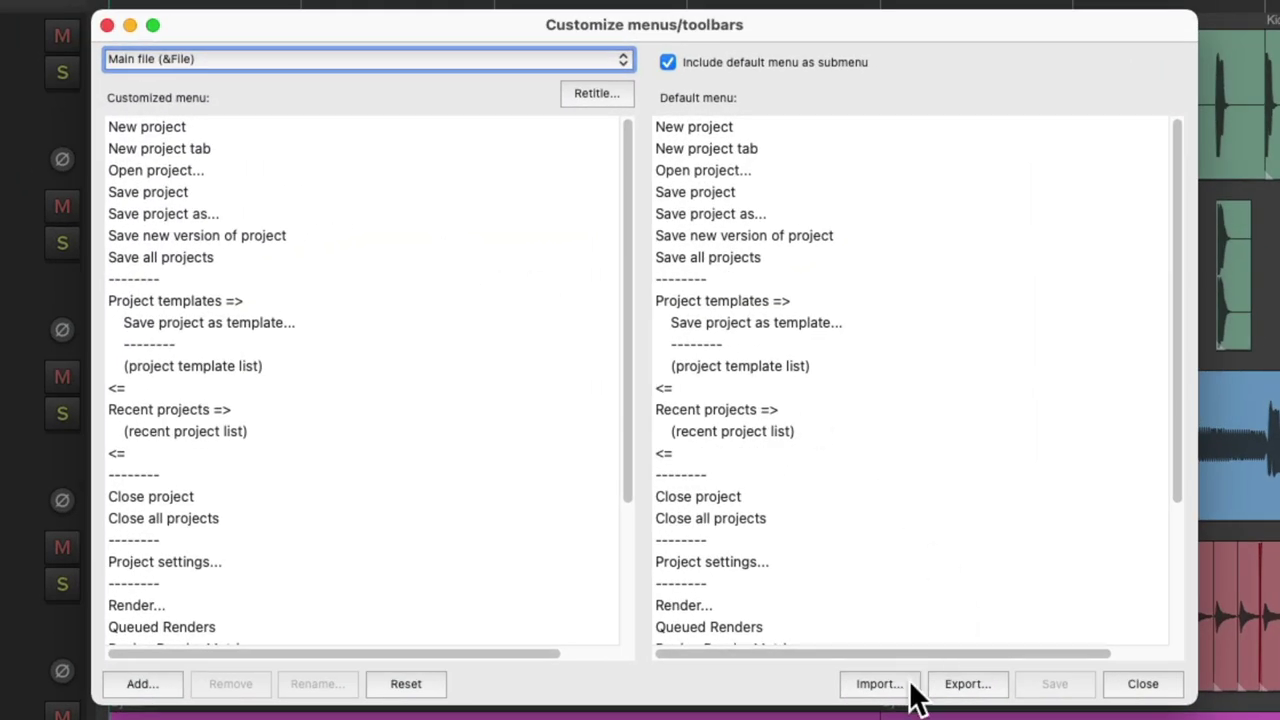
Import Custom File Menu.ReaperMenu and confirm the two close entries are back in the File menu.
{"action": "left_click", "coordinate": [911, 688]}
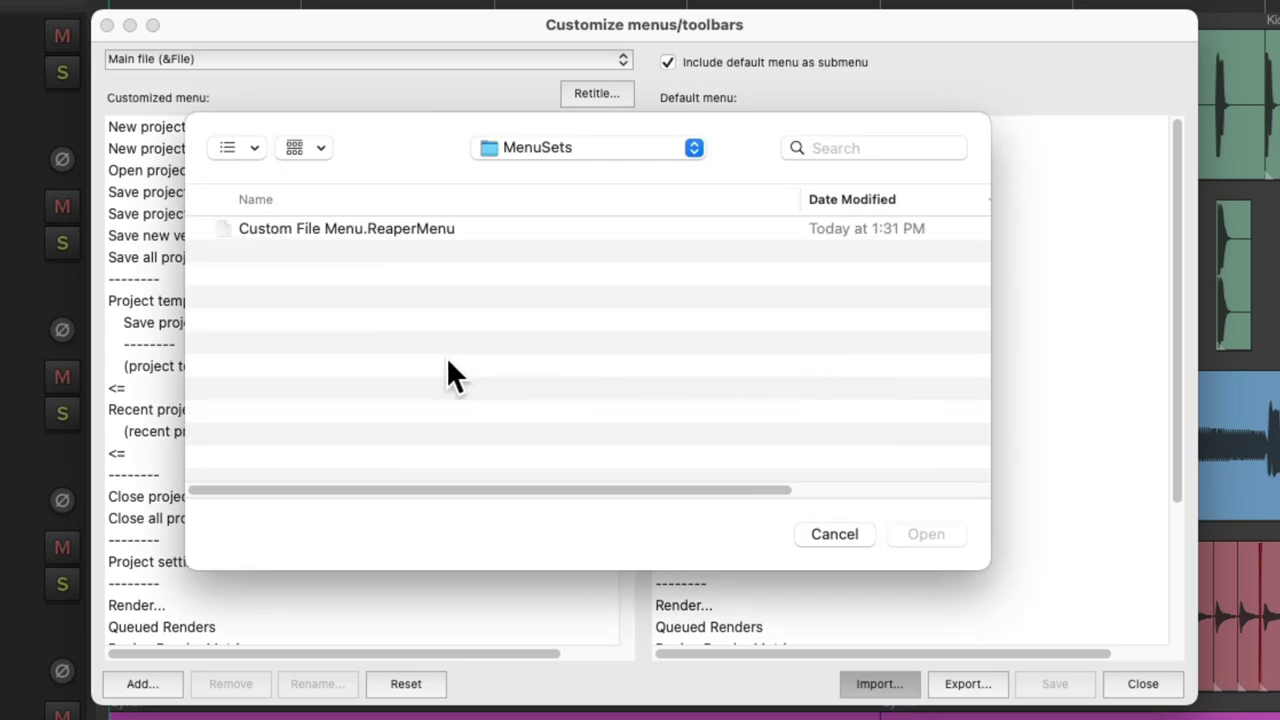
{"action": "double_click", "coordinate": [435, 222]}
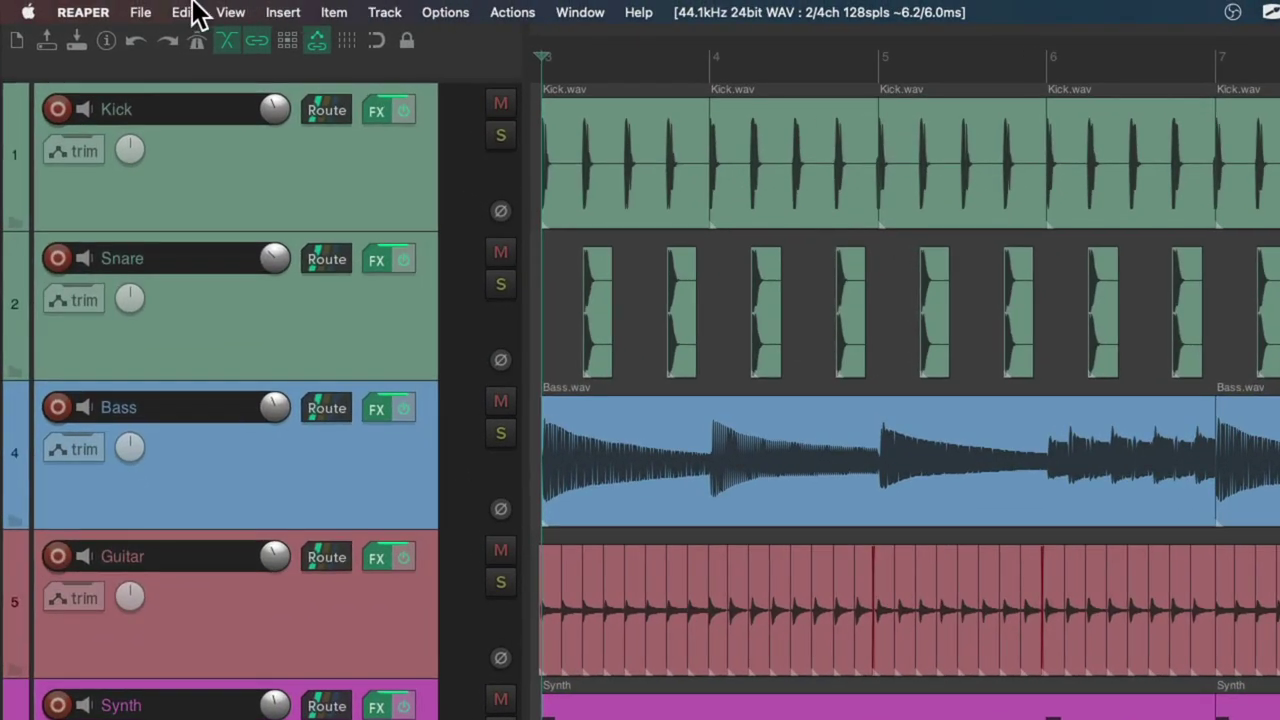
{"action": "left_click", "coordinate": [140, 12]}
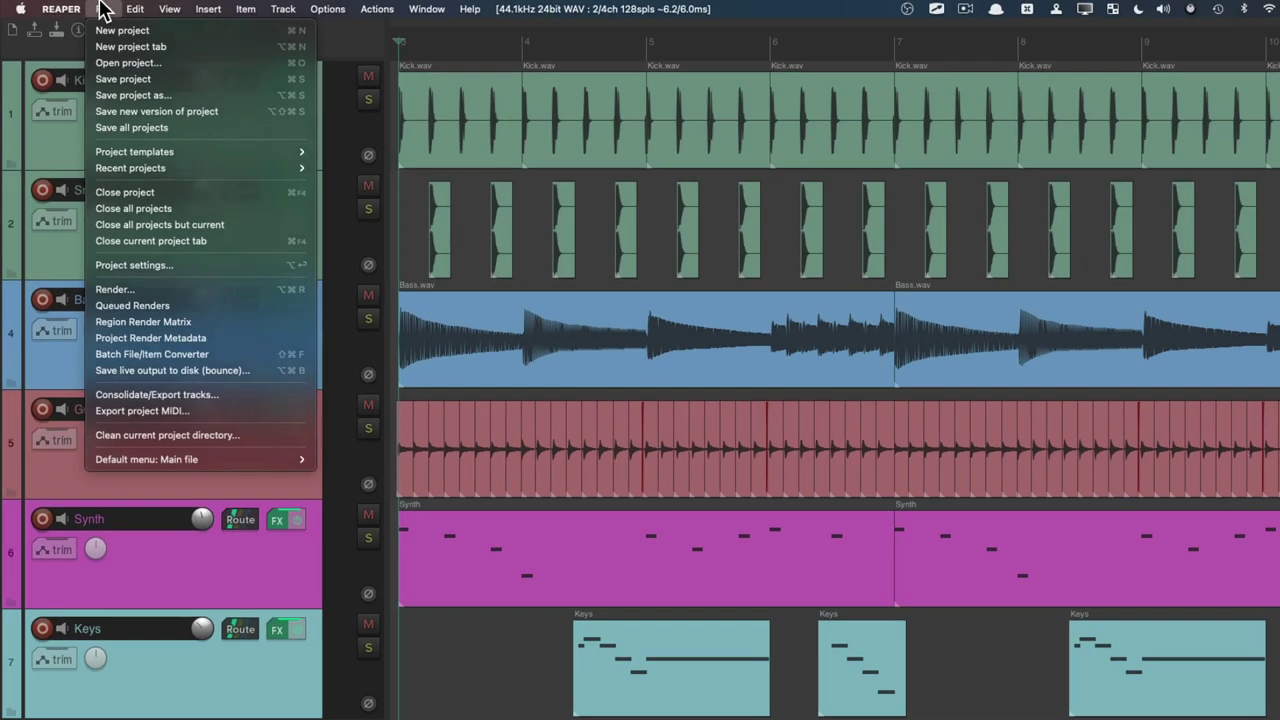
{"action": "key", "text": "Escape"}
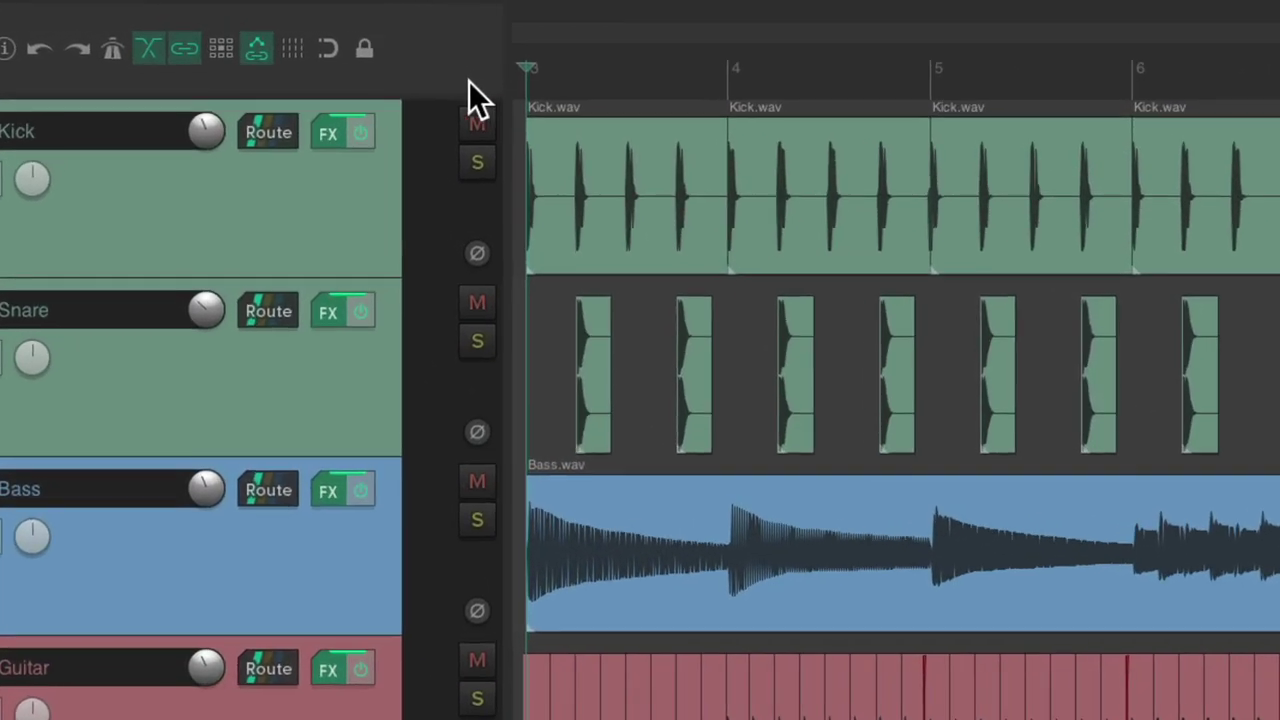
Open the Main toolbar's customization editor from the toolbar's right-click menu.
{"action": "right_click", "coordinate": [469, 81]}
{"action": "mouse_move", "coordinate": [478, 104]}
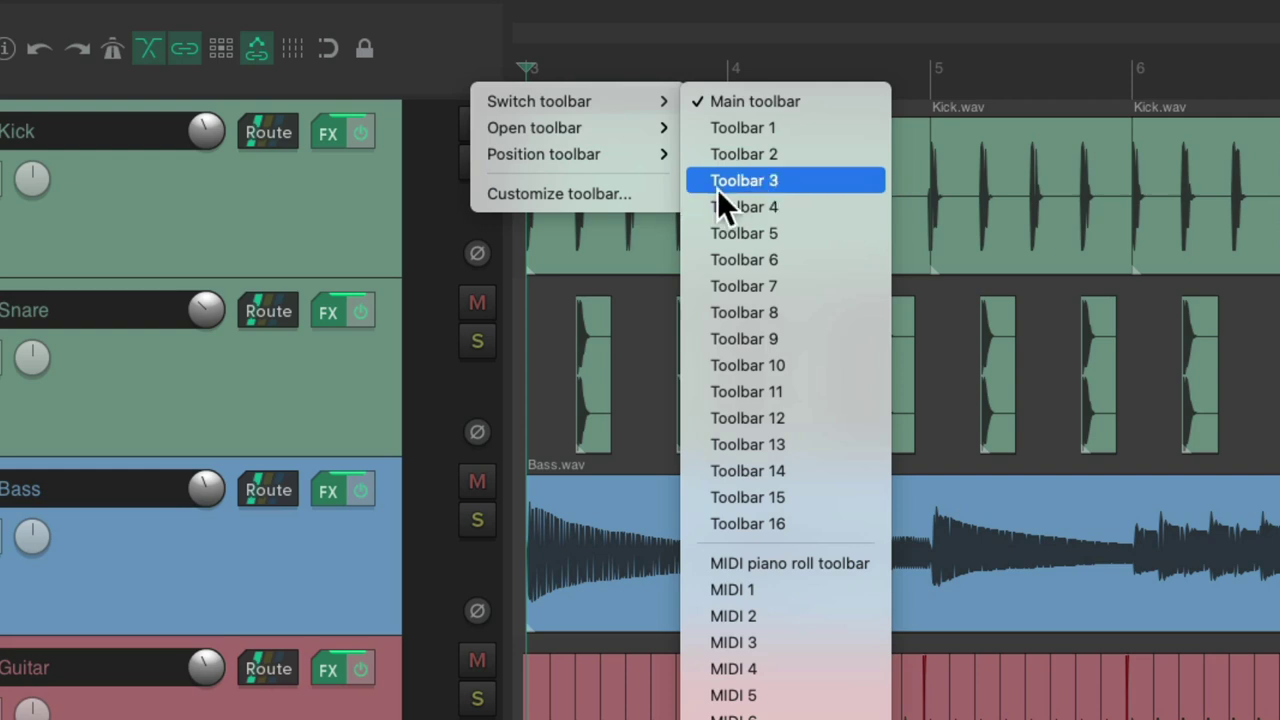
{"action": "left_click", "coordinate": [645, 193]}
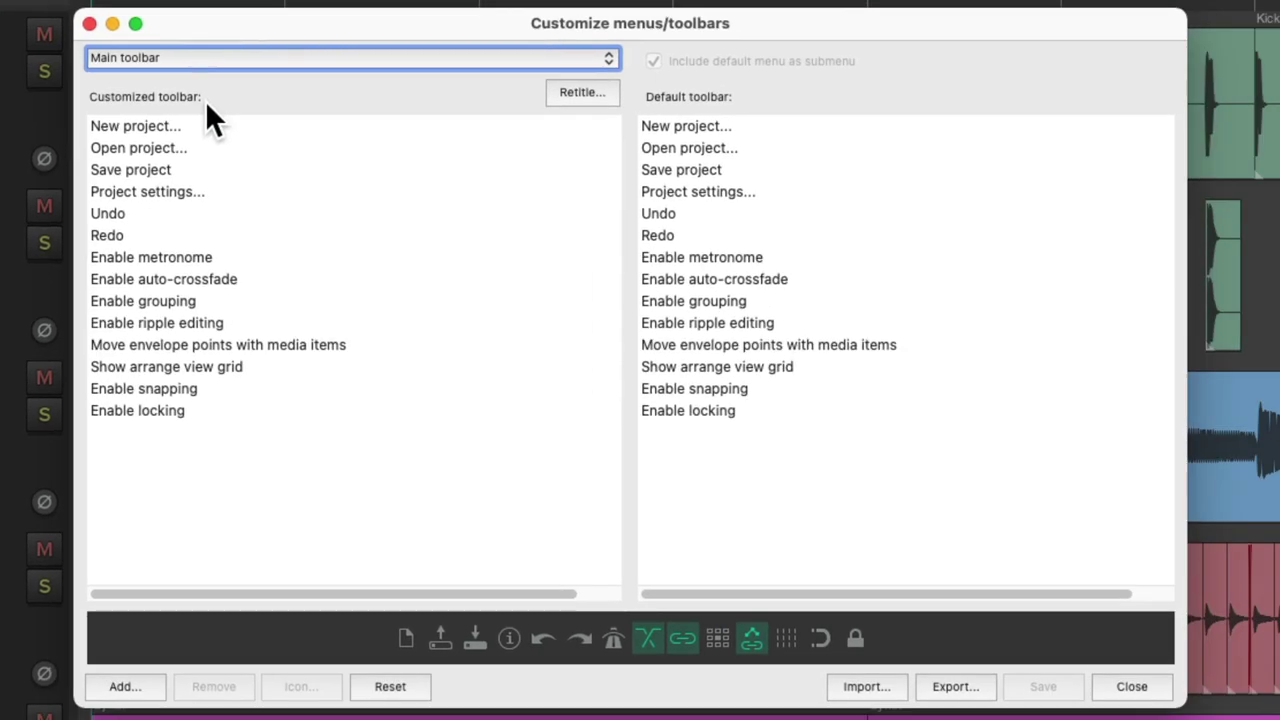
Remove New project, Open project, Save project, Undo and Redo from the toolbar.
{"action": "left_click", "coordinate": [258, 128]}
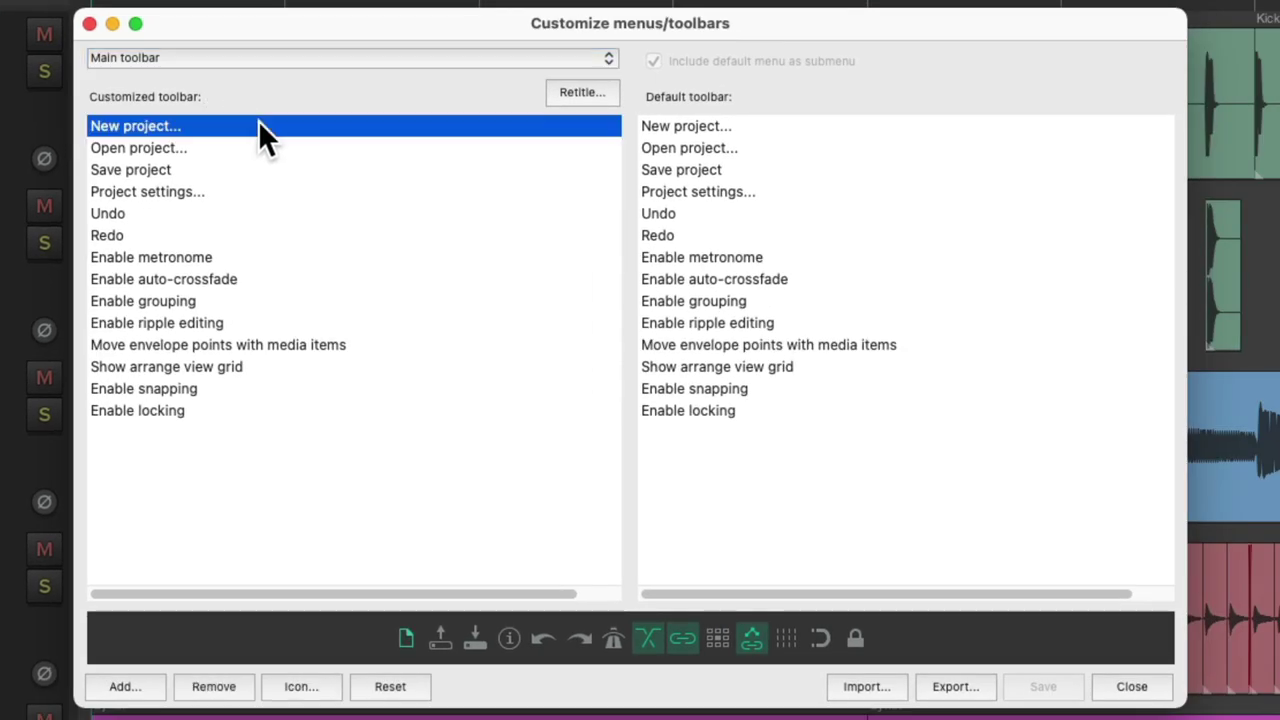
{"action": "left_click", "coordinate": [214, 688]}
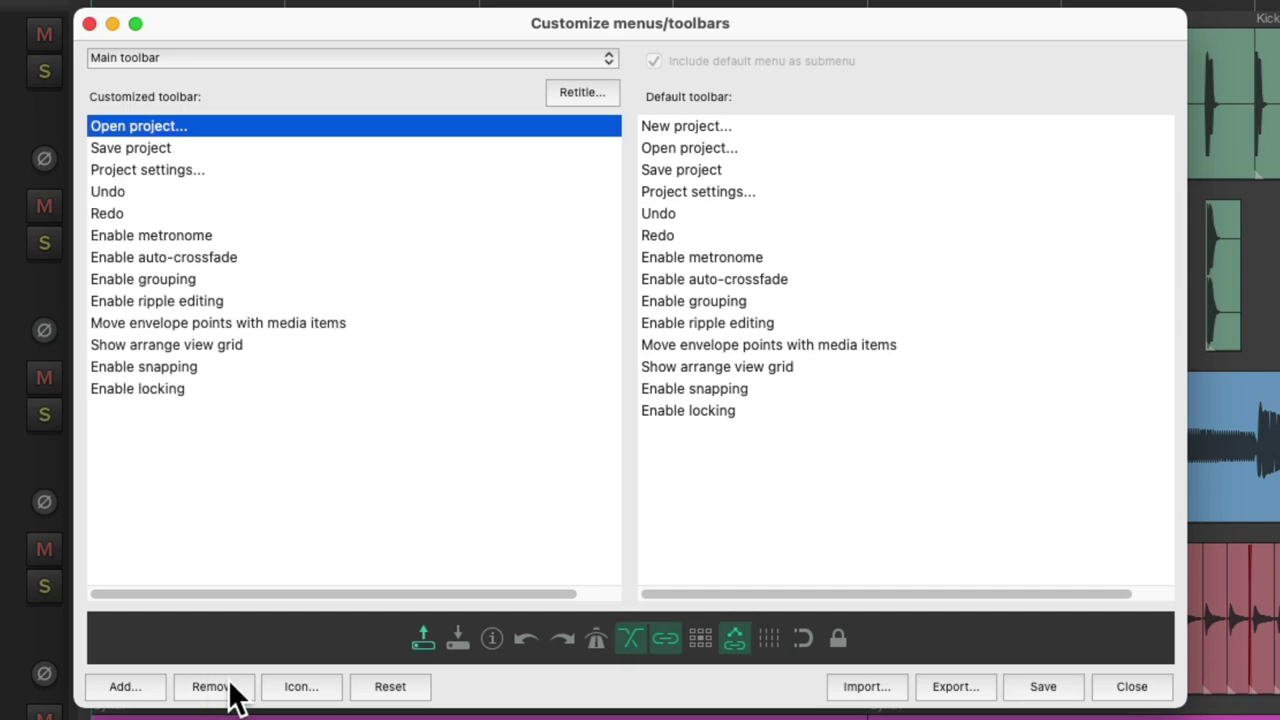
{"action": "left_click", "coordinate": [214, 688]}
{"action": "left_click", "coordinate": [230, 688]}
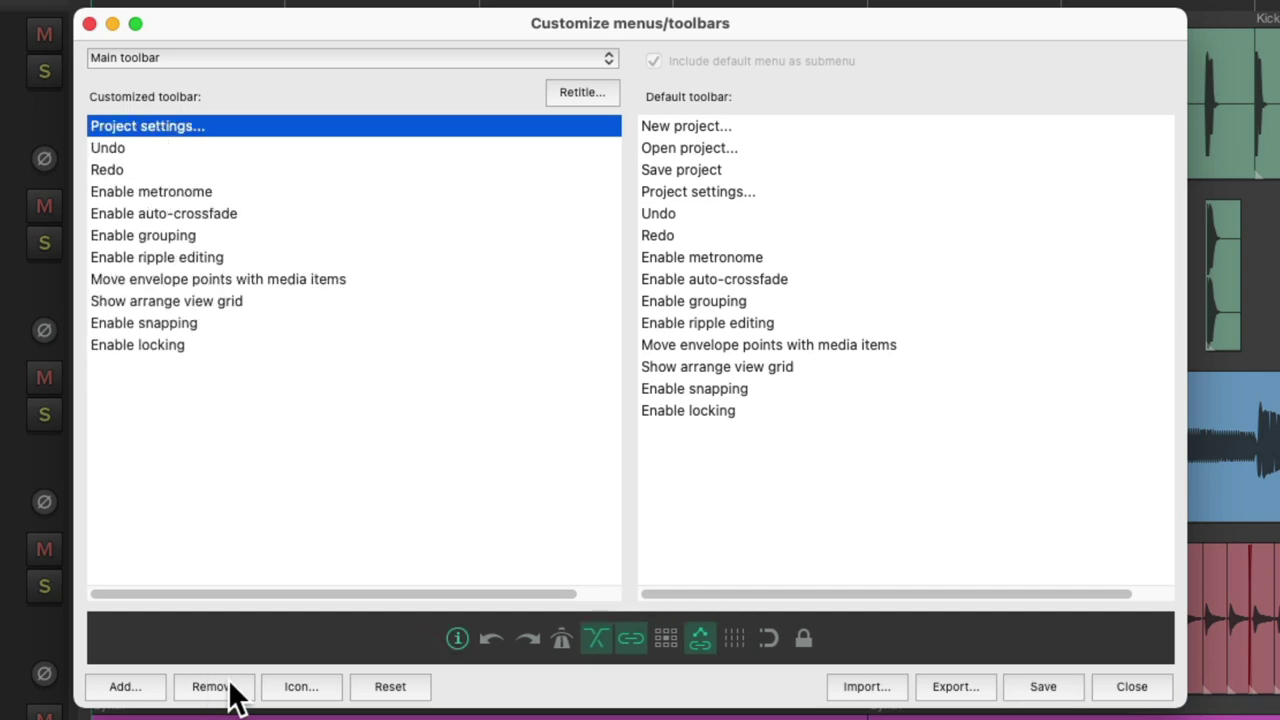
{"action": "left_click", "coordinate": [230, 688]}
{"action": "left_click", "coordinate": [230, 688]}
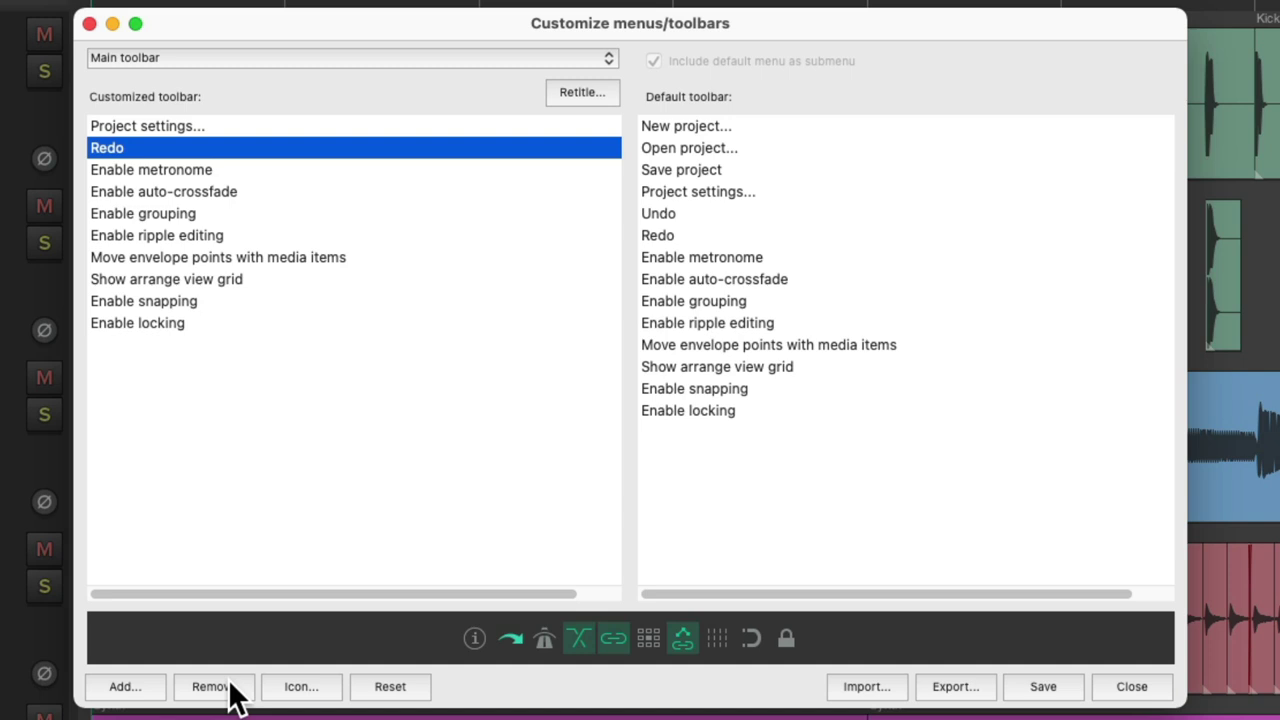
{"action": "left_click", "coordinate": [230, 688]}
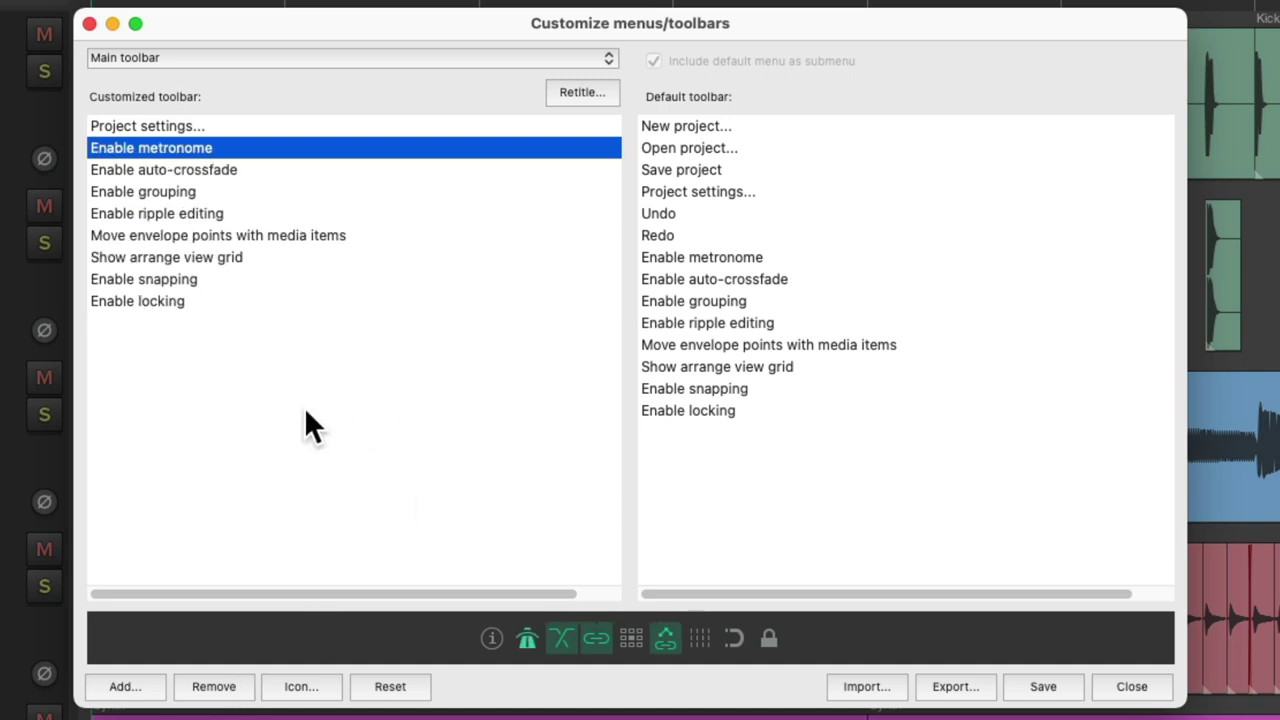
{"action": "left_click", "coordinate": [136, 688]}
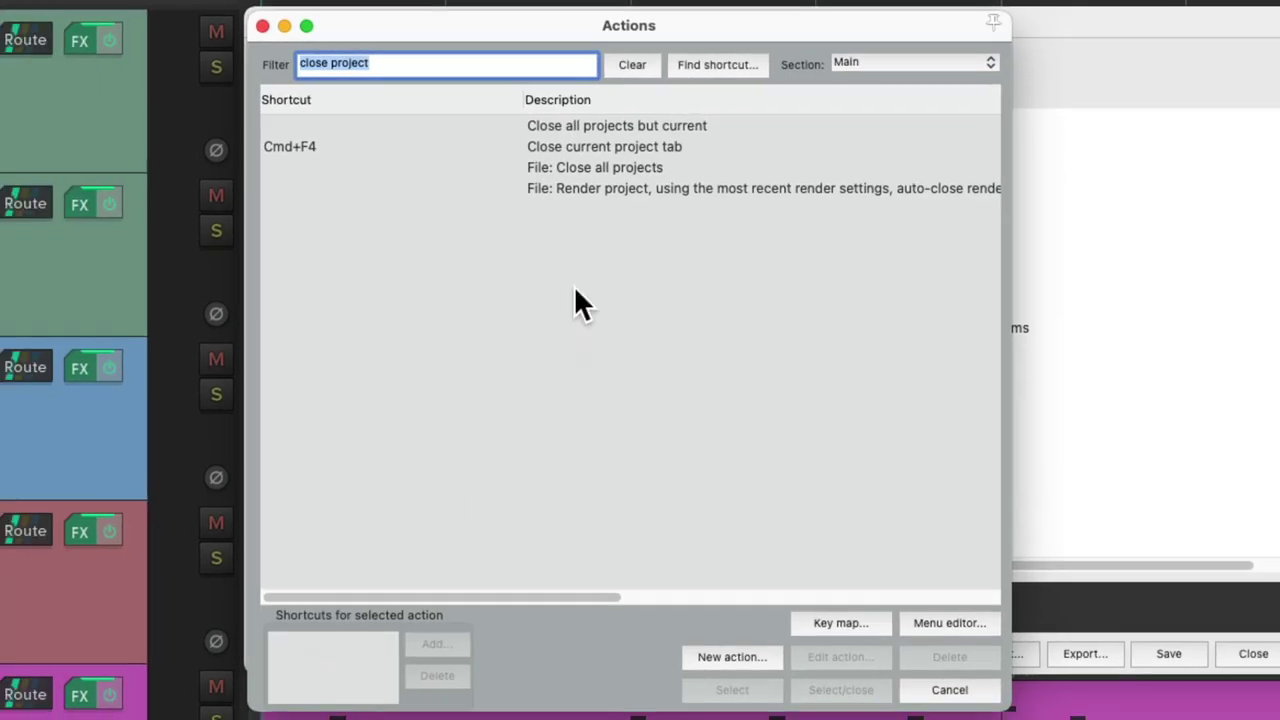
Filter actions for 'automation mode' and add the six Set track automation mode actions.
{"action": "key", "text": "BackSpace"}
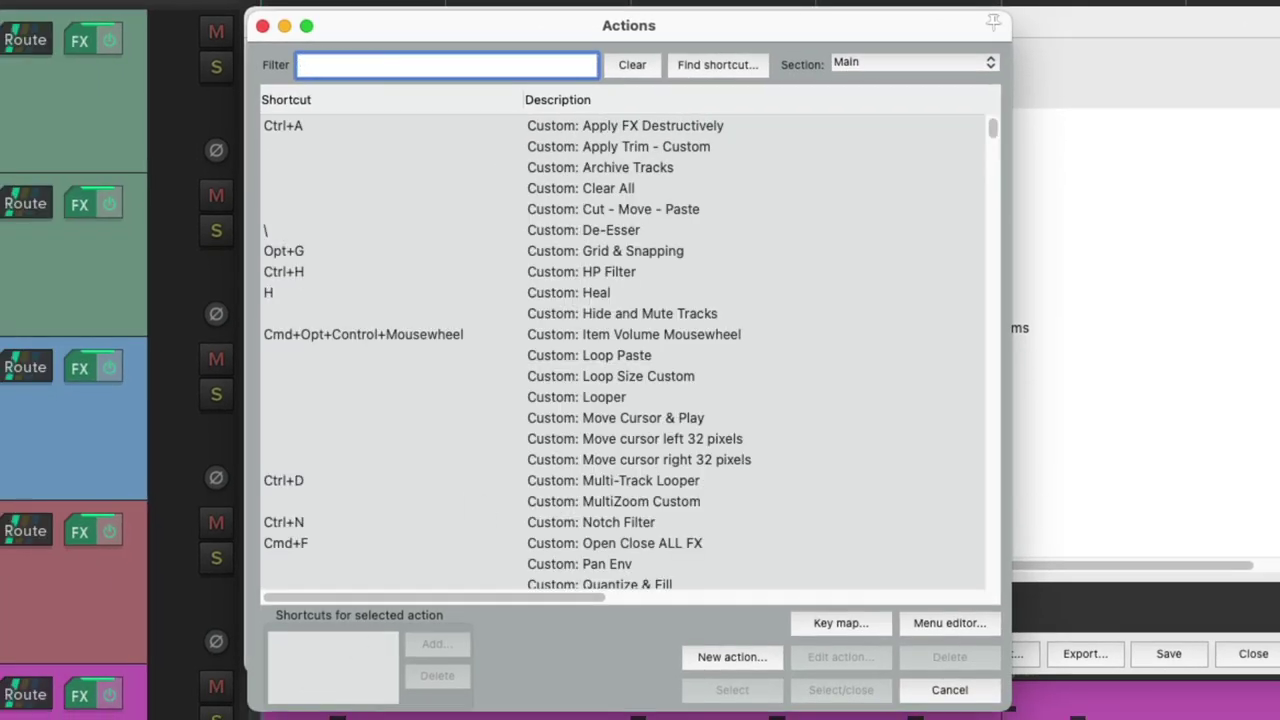
{"action": "type", "text": "automation mode"}
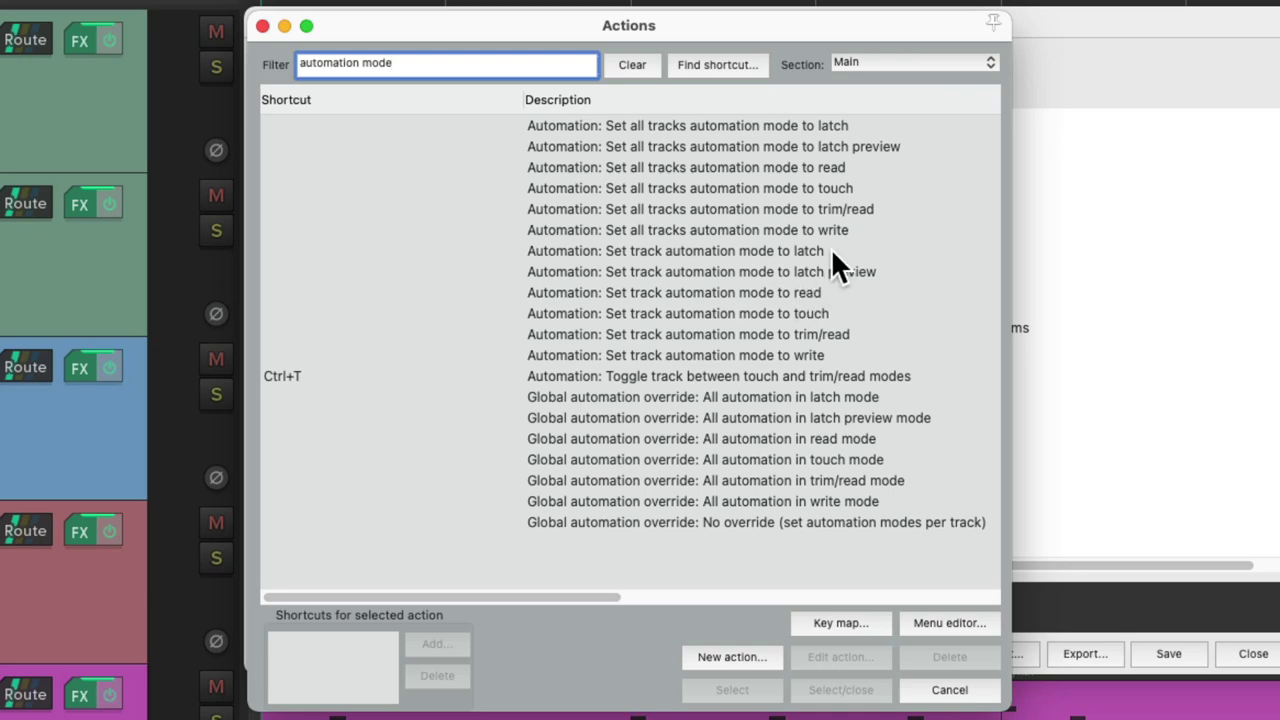
{"action": "left_click", "coordinate": [831, 250]}
{"action": "left_click", "coordinate": [847, 355], "text": "shift"}
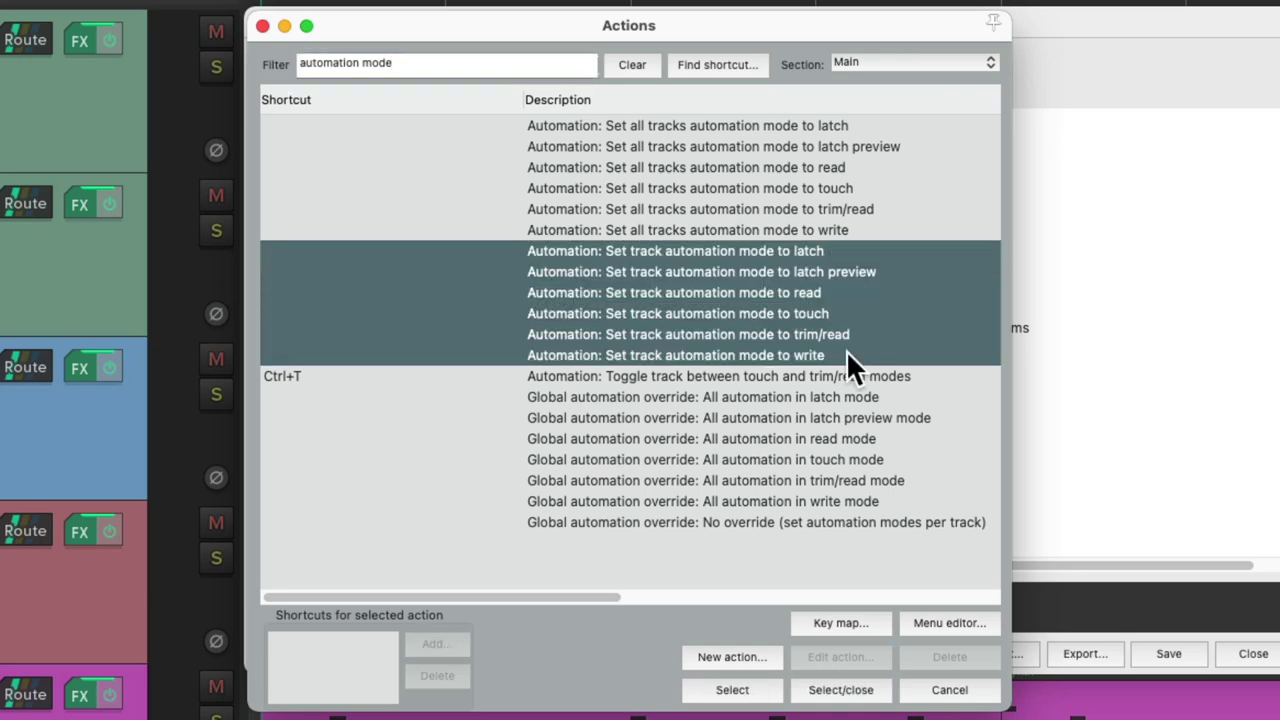
{"action": "key", "text": "Return"}
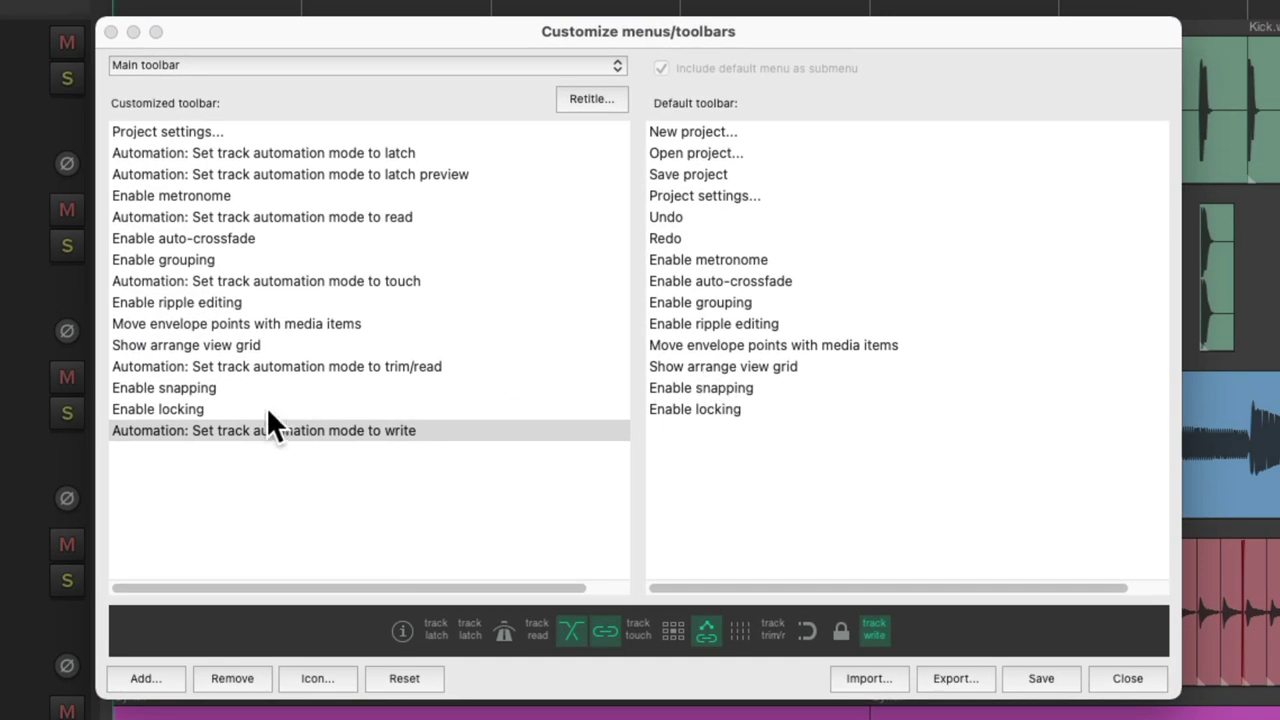
Reorder them as read, latch, write, latch preview, trim/read, touch and save the toolbar.
{"action": "left_click_drag", "start_coordinate": [249, 366], "coordinate": [247, 485]}
{"action": "left_click_drag", "start_coordinate": [247, 281], "coordinate": [236, 491]}
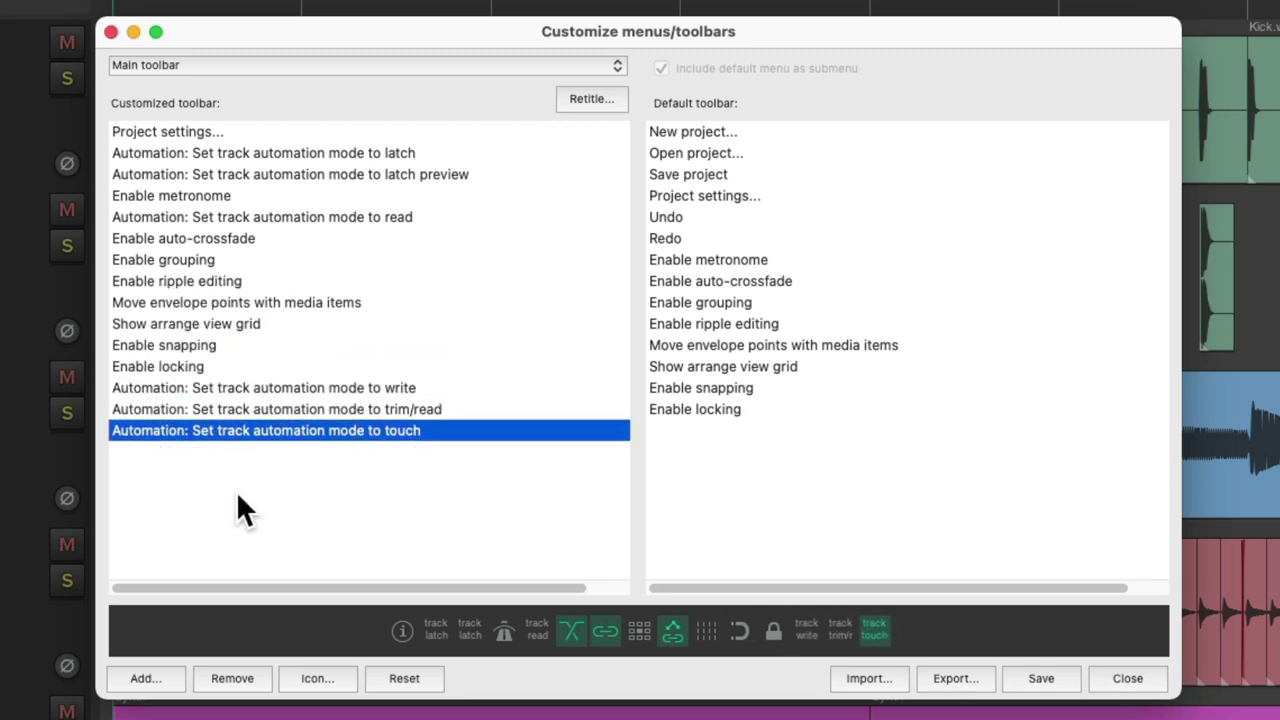
{"action": "left_click_drag", "start_coordinate": [247, 217], "coordinate": [247, 377]}
{"action": "left_click_drag", "start_coordinate": [250, 153], "coordinate": [276, 392]}
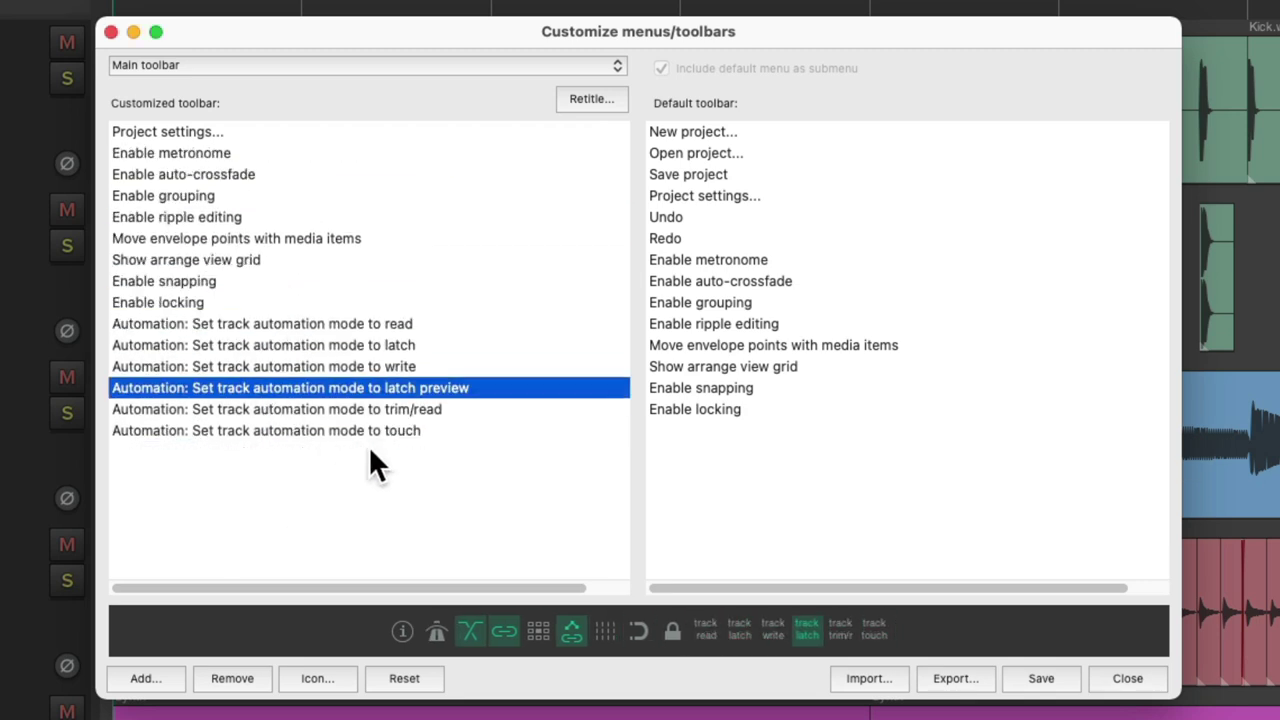
{"action": "key", "text": "Escape"}
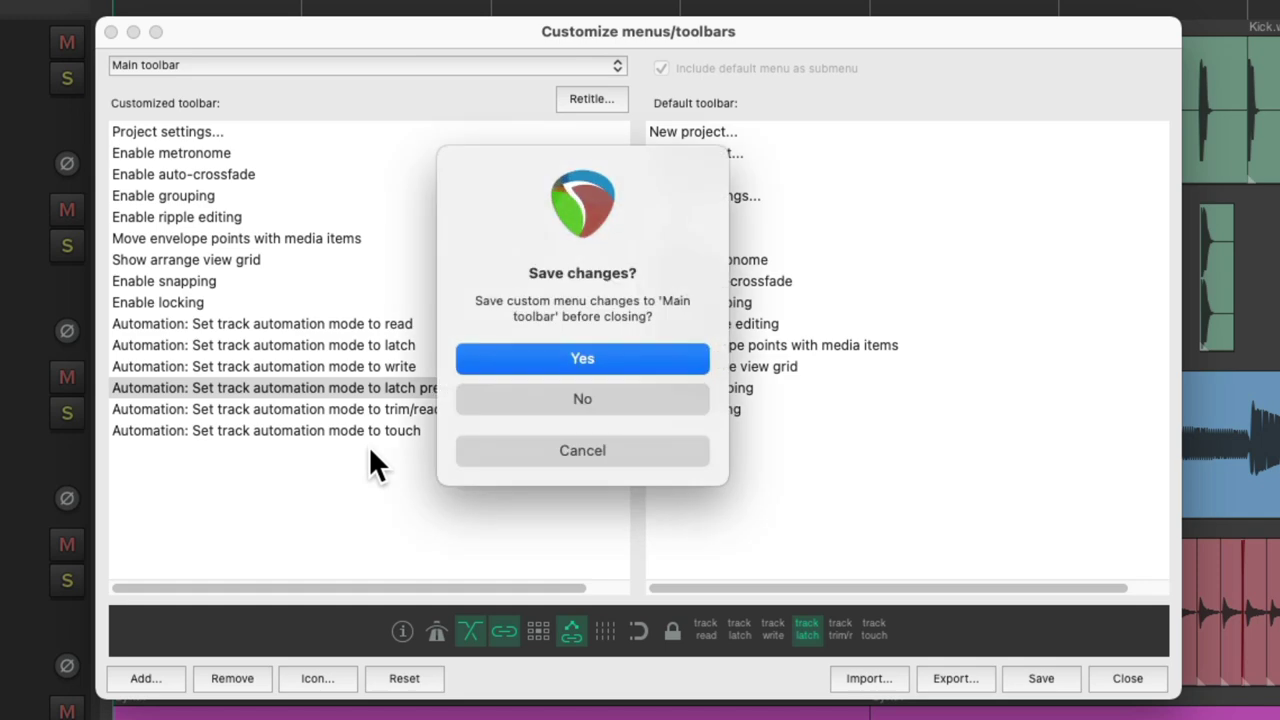
{"action": "key", "text": "Return"}
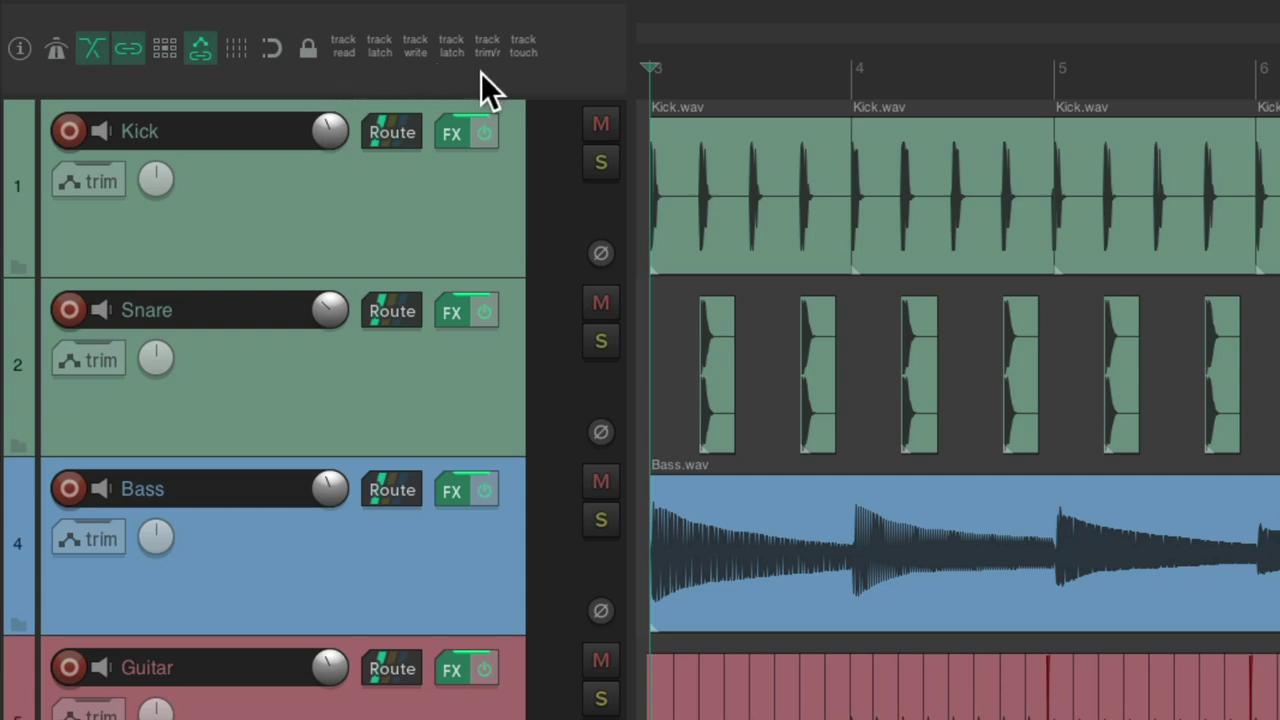
Set Kick to latch preview and Snare to touch, then return both tracks to trim/read.
{"action": "left_click", "coordinate": [455, 210]}
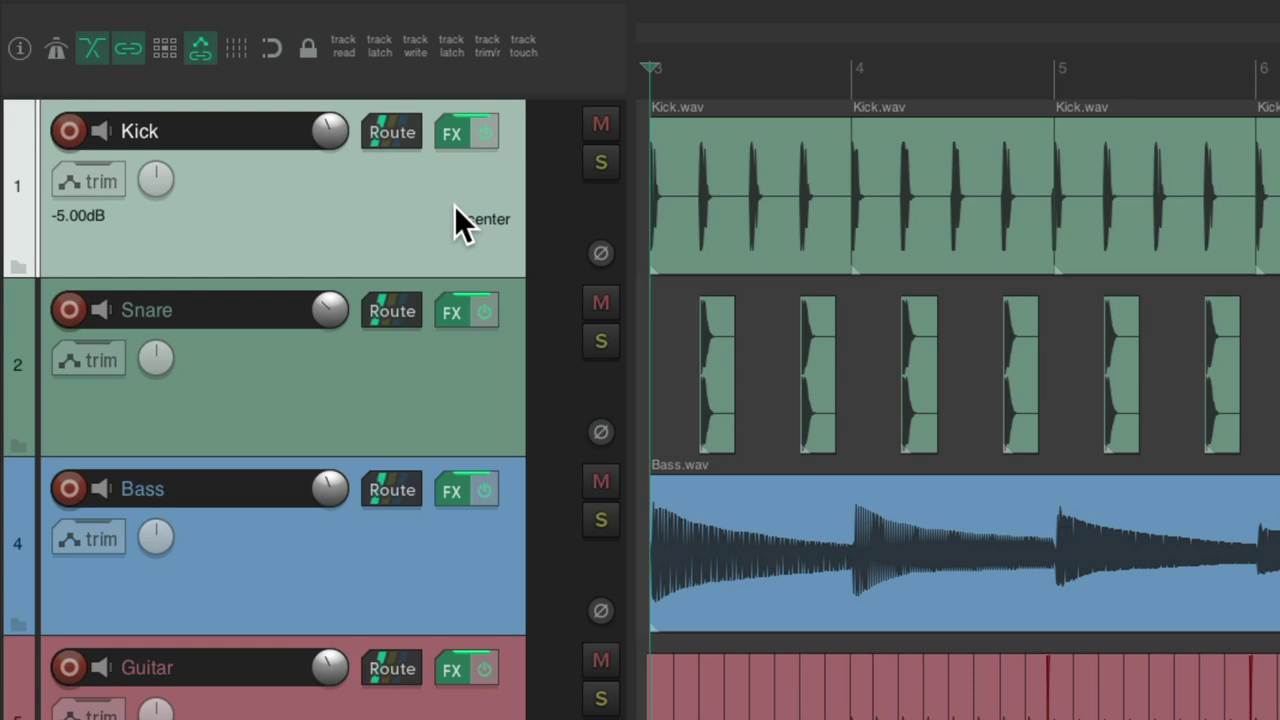
{"action": "left_click", "coordinate": [452, 46]}
{"action": "left_click", "coordinate": [435, 387]}
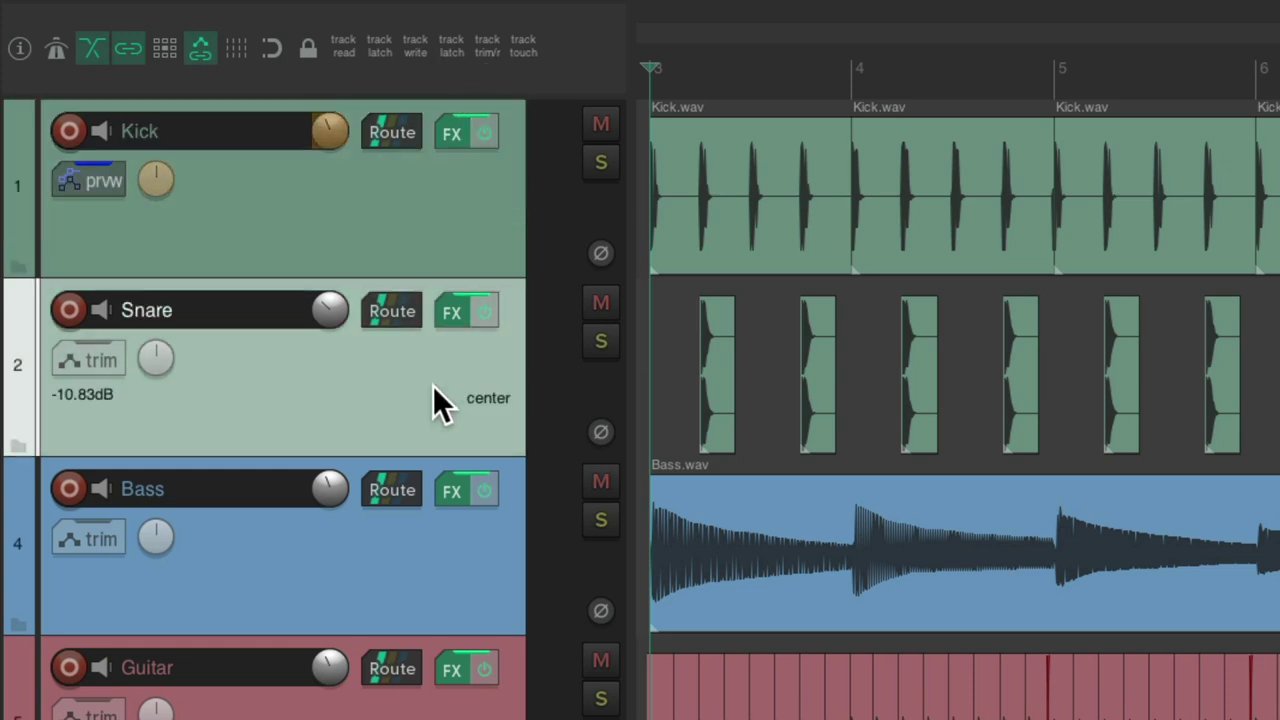
{"action": "left_click", "coordinate": [522, 47]}
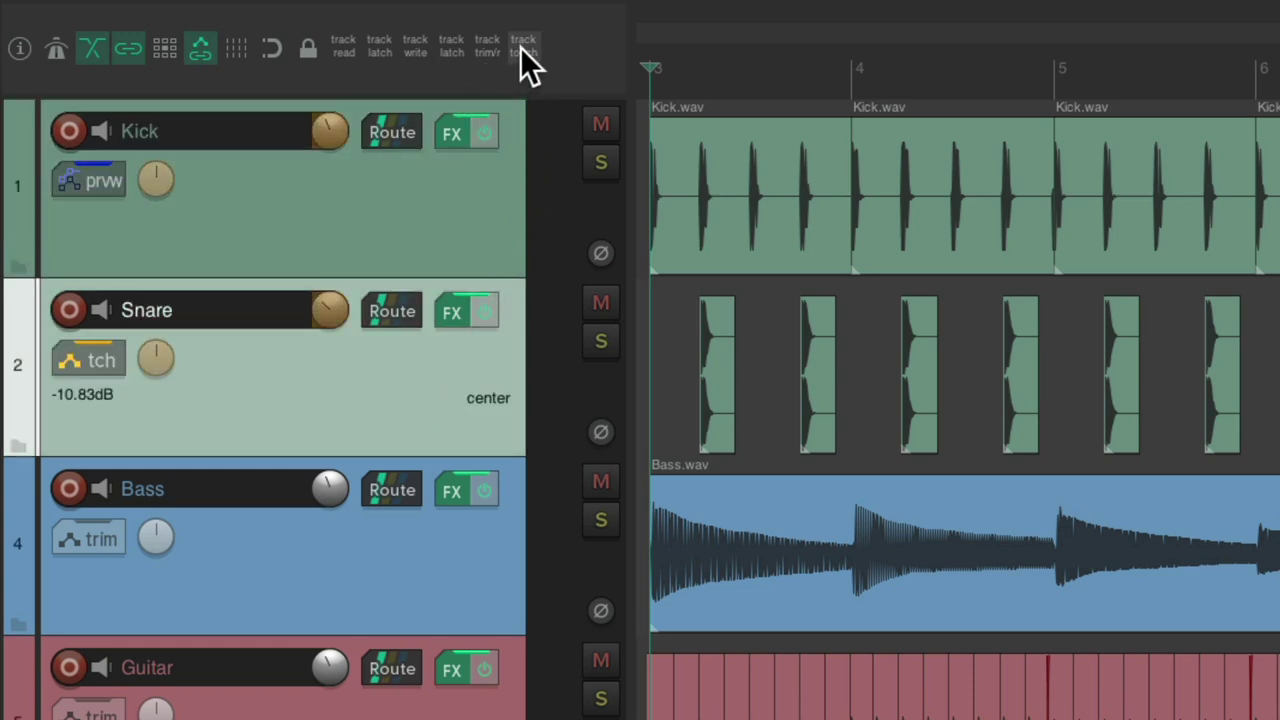
{"action": "left_click", "coordinate": [484, 47]}
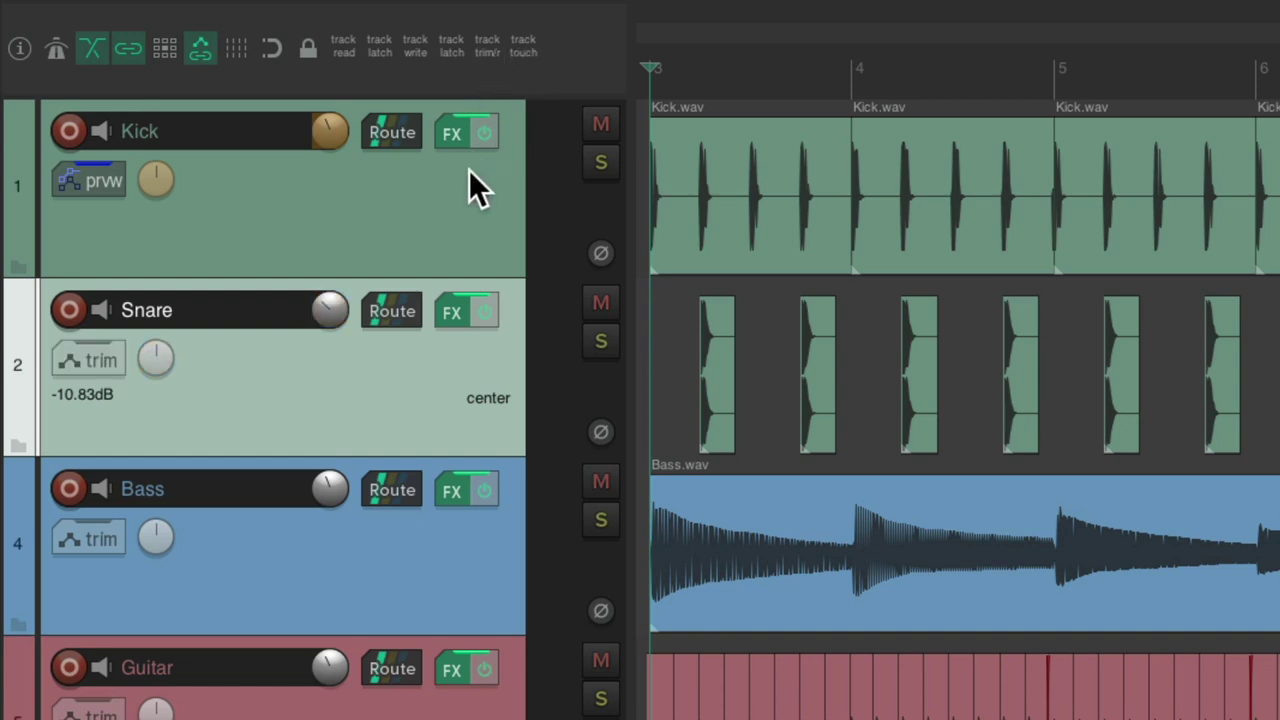
{"action": "left_click", "coordinate": [465, 198]}
{"action": "left_click", "coordinate": [482, 47]}
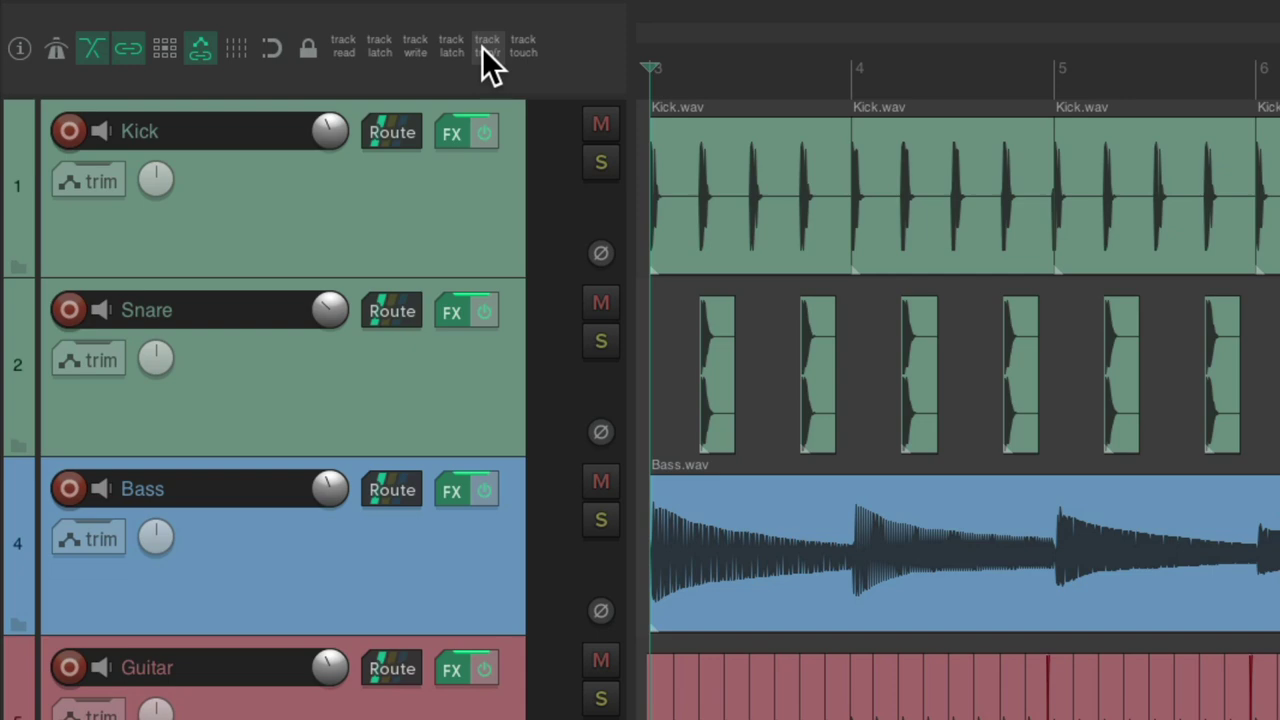
Open the toolbar customization editor and export the Main toolbar as 'Custom Toolbar'.
{"action": "right_click", "coordinate": [577, 66]}
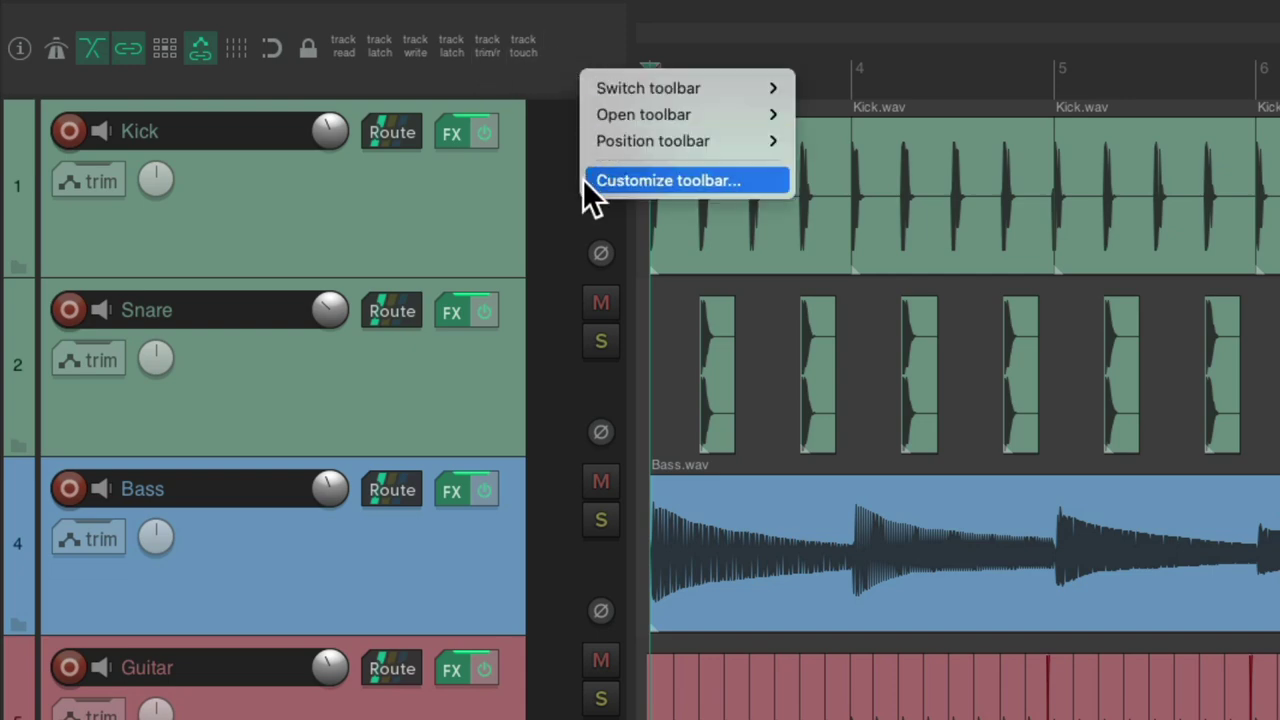
{"action": "left_click", "coordinate": [592, 180]}
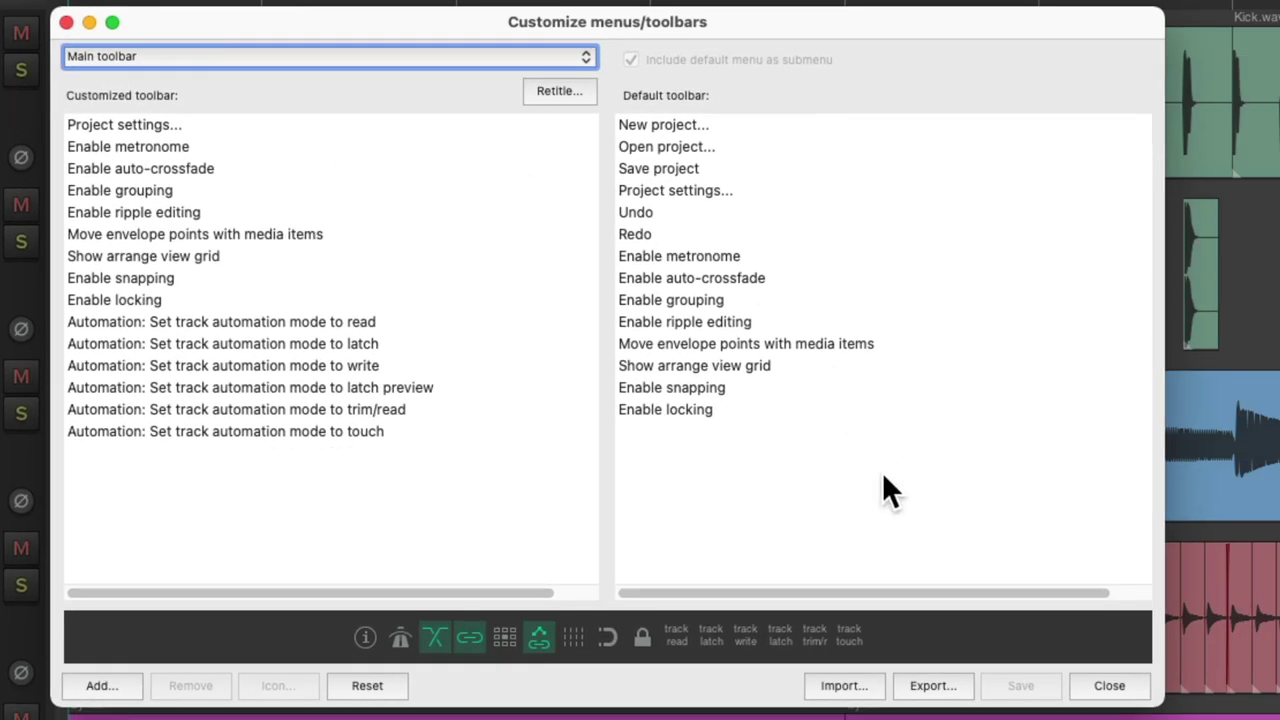
{"action": "left_click", "coordinate": [930, 686]}
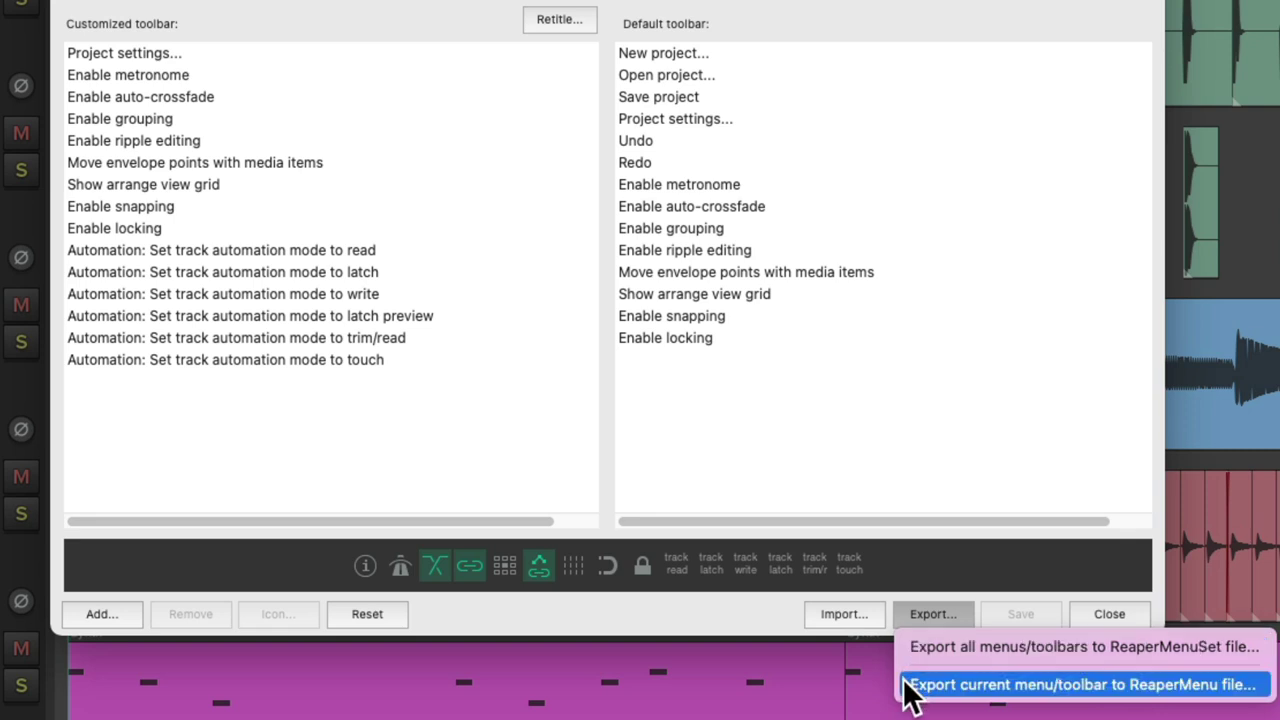
{"action": "left_click", "coordinate": [906, 684]}
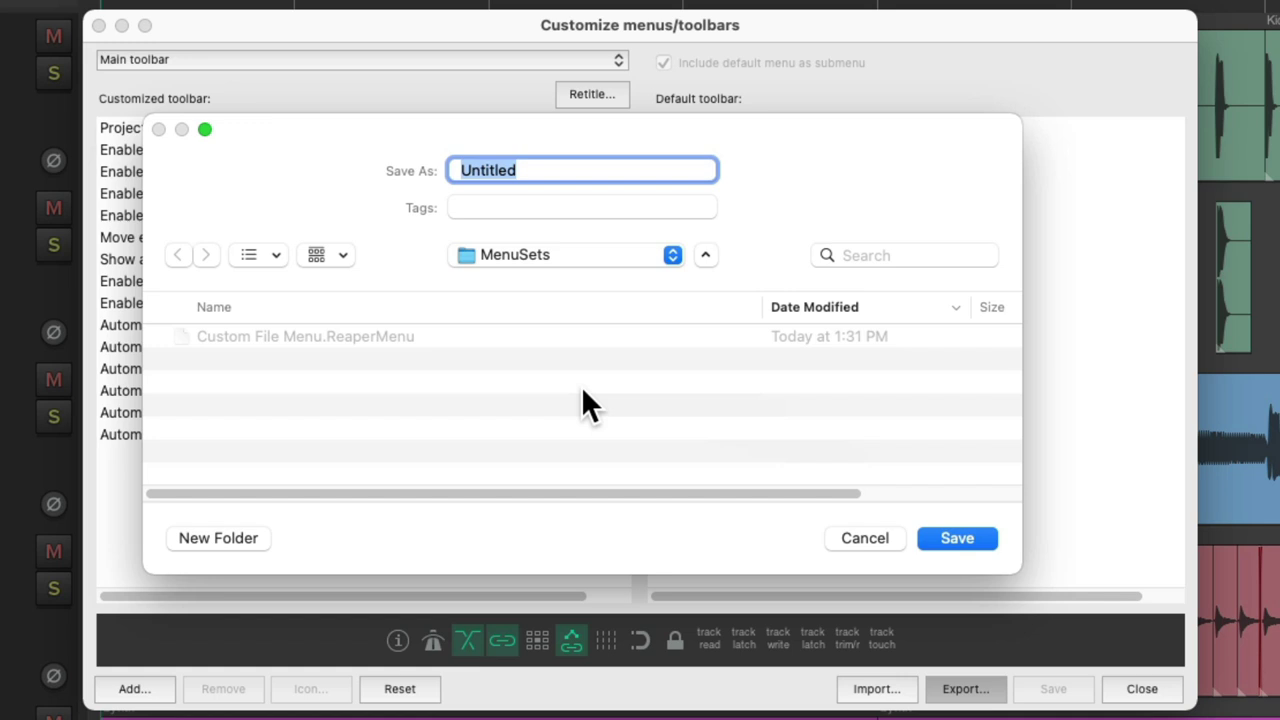
{"action": "type", "text": "Custom Toolbar"}
{"action": "key", "text": "Return"}
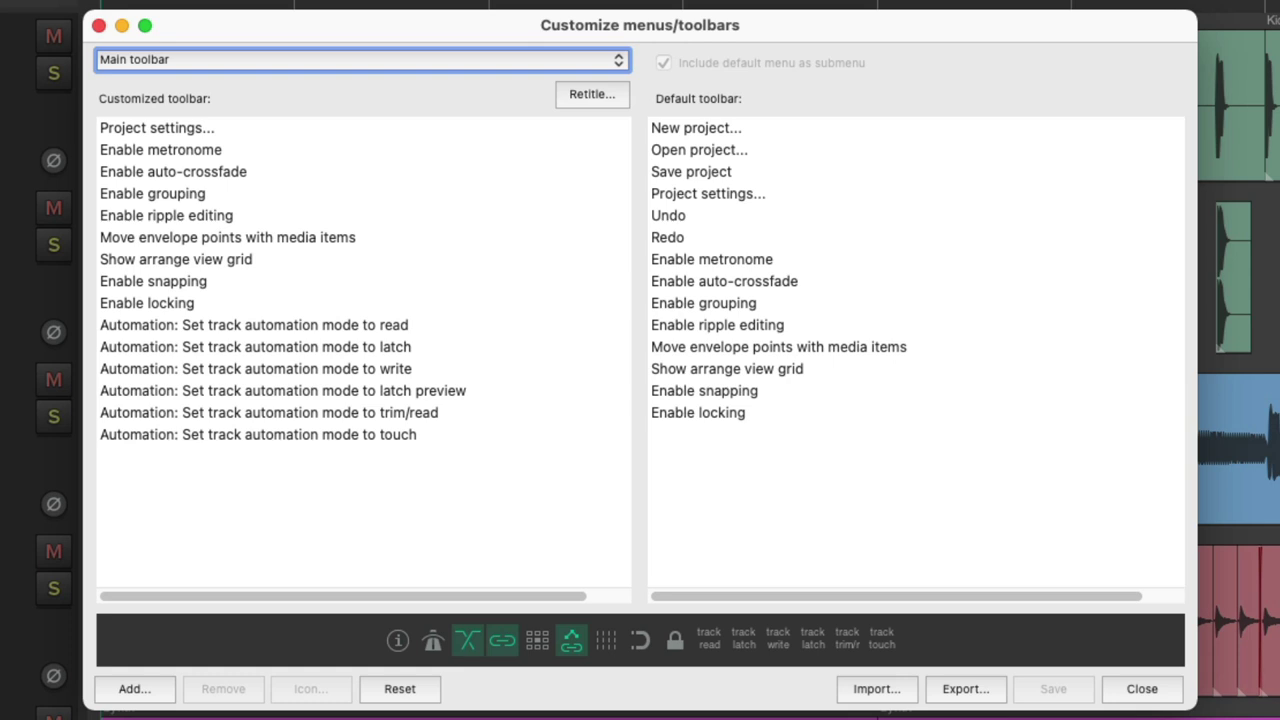
Reset the Main toolbar to defaults, then import Custom Toolbar.ReaperMenu from MenuSets.
{"action": "left_click", "coordinate": [430, 687]}
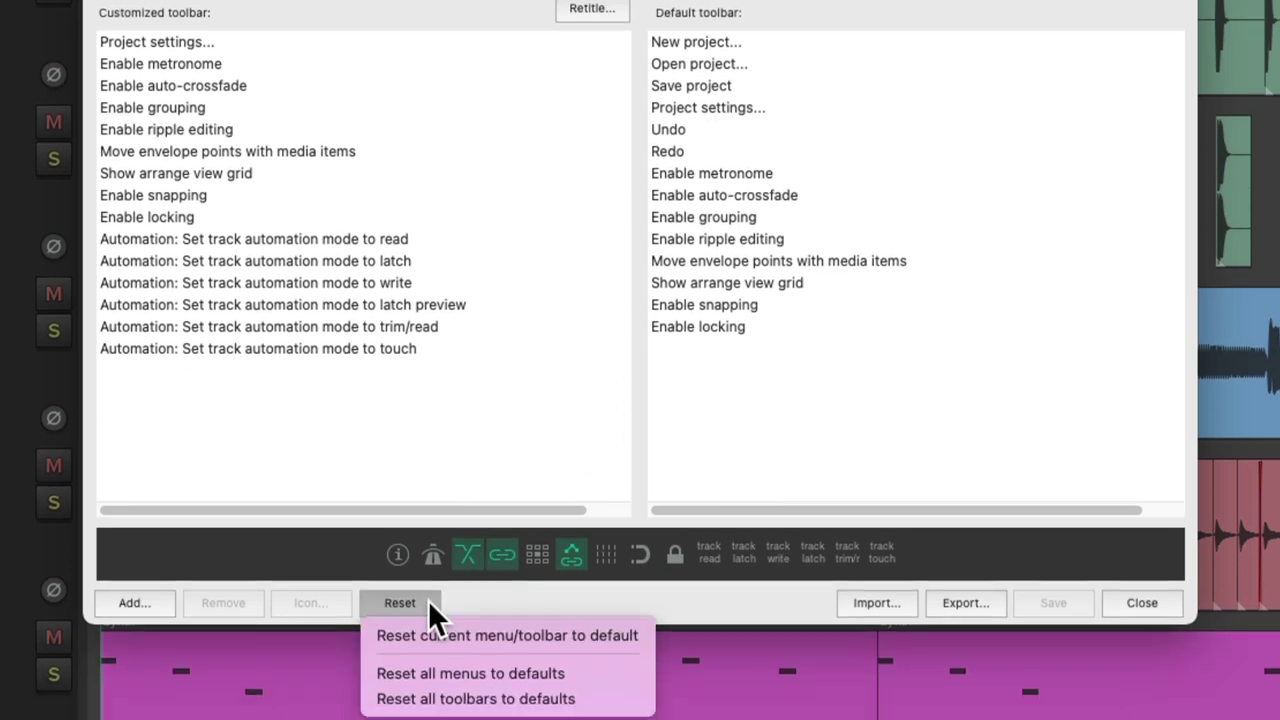
{"action": "left_click", "coordinate": [364, 633]}
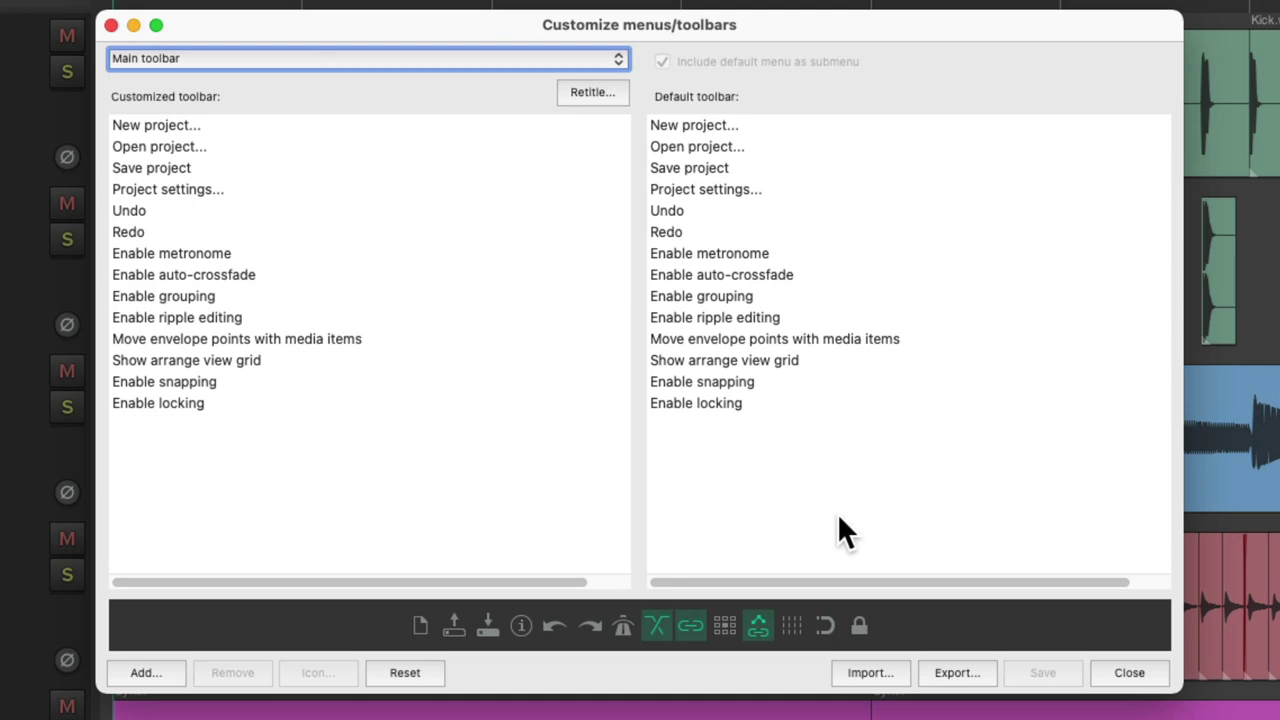
{"action": "left_click", "coordinate": [888, 678]}
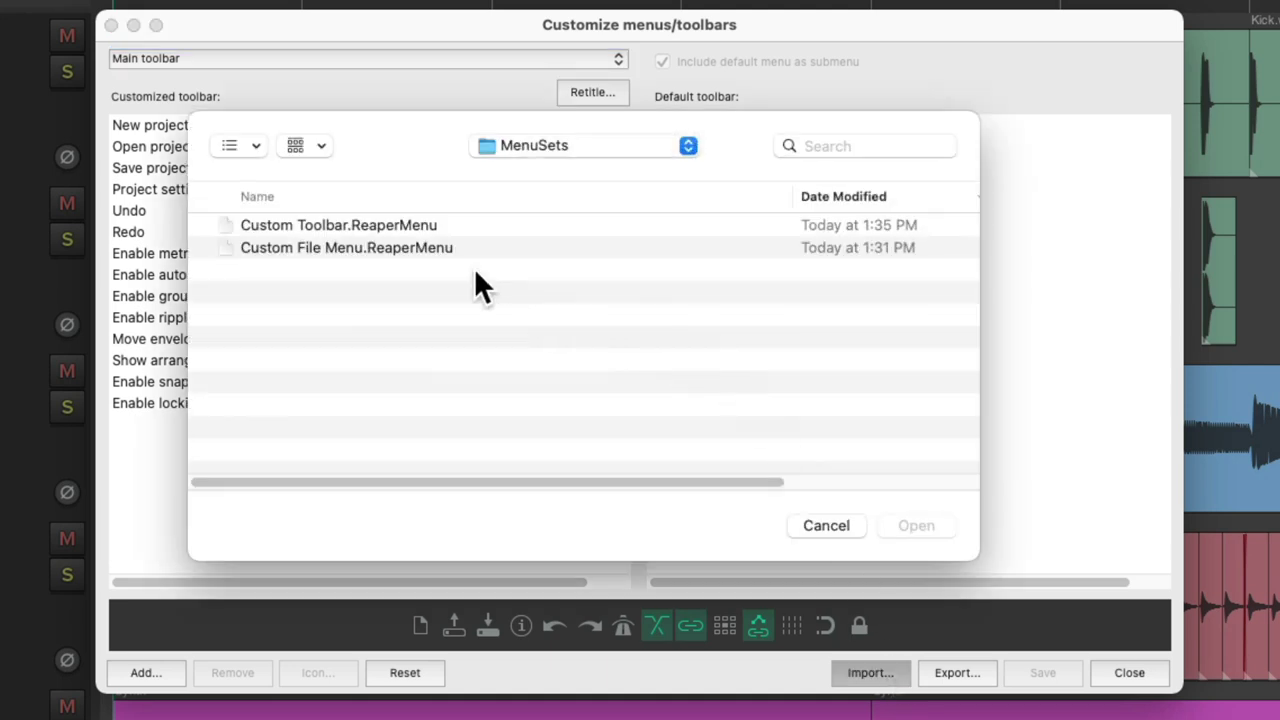
{"action": "left_click", "coordinate": [451, 226]}
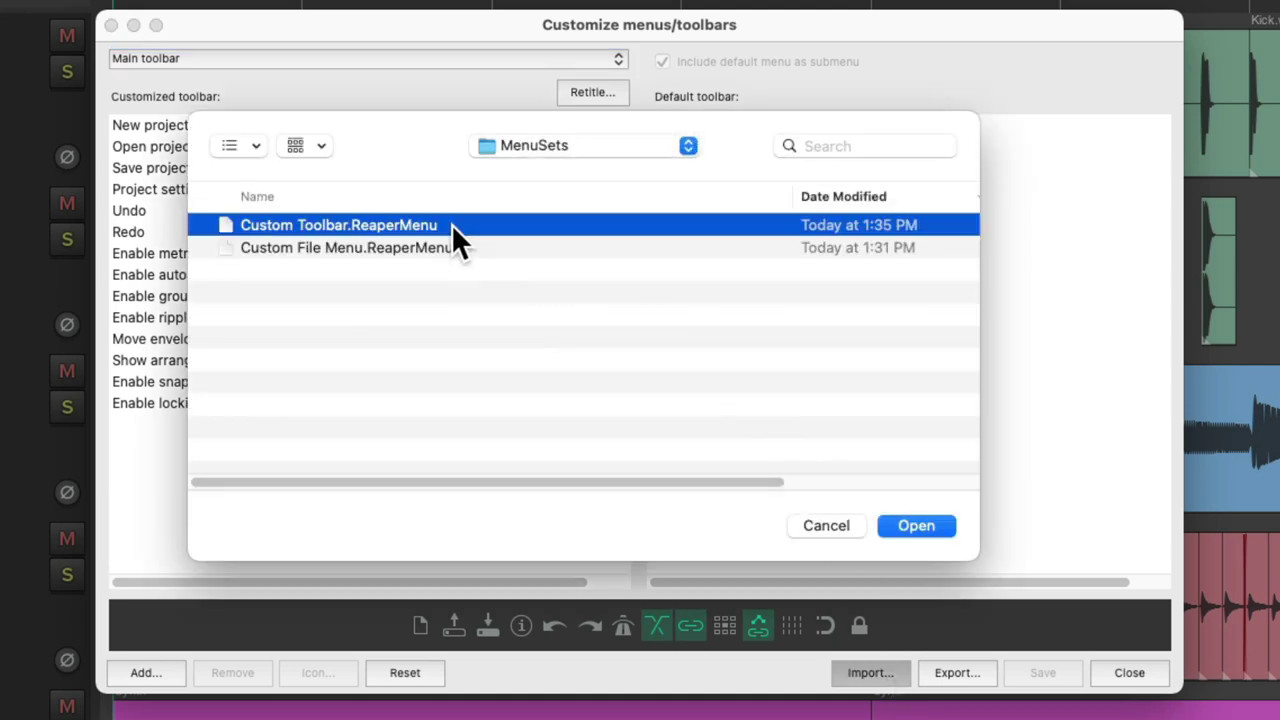
{"action": "double_click", "coordinate": [451, 224]}
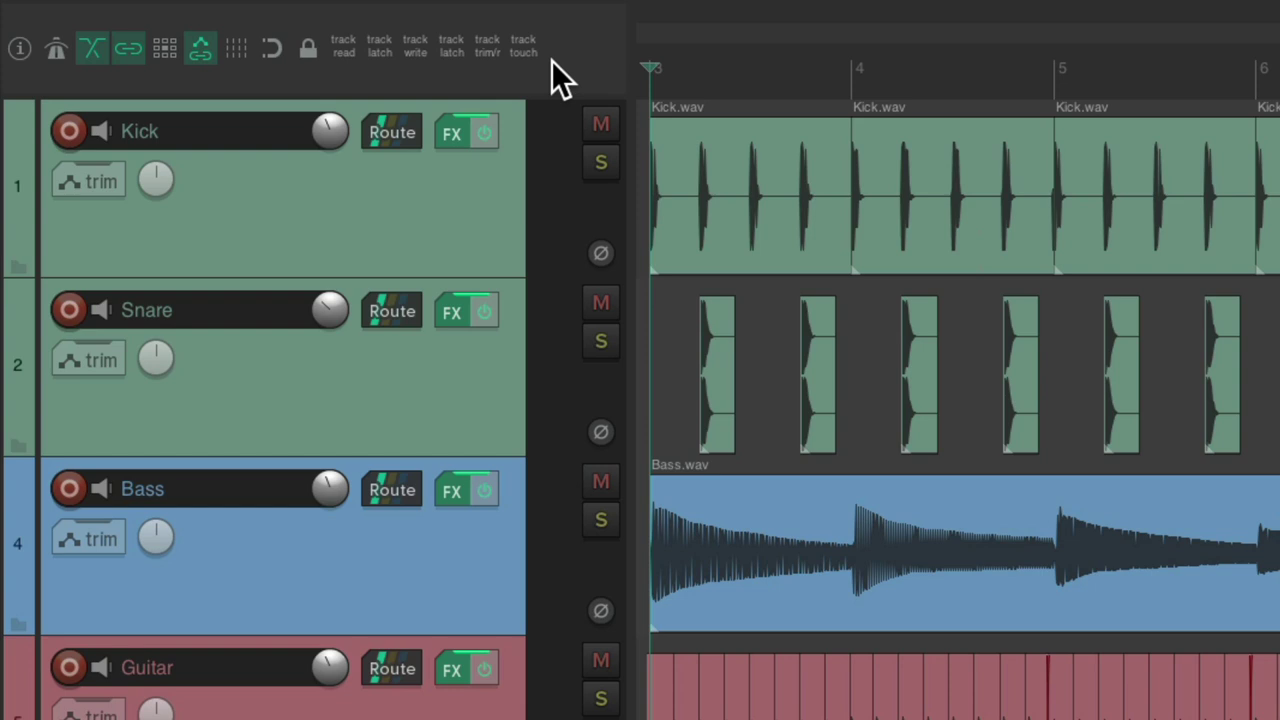
Open Actions > Show action list and clear the Filter box to list every action.
{"action": "mouse_move", "coordinate": [674, 8]}
{"action": "left_click", "coordinate": [615, 15]}
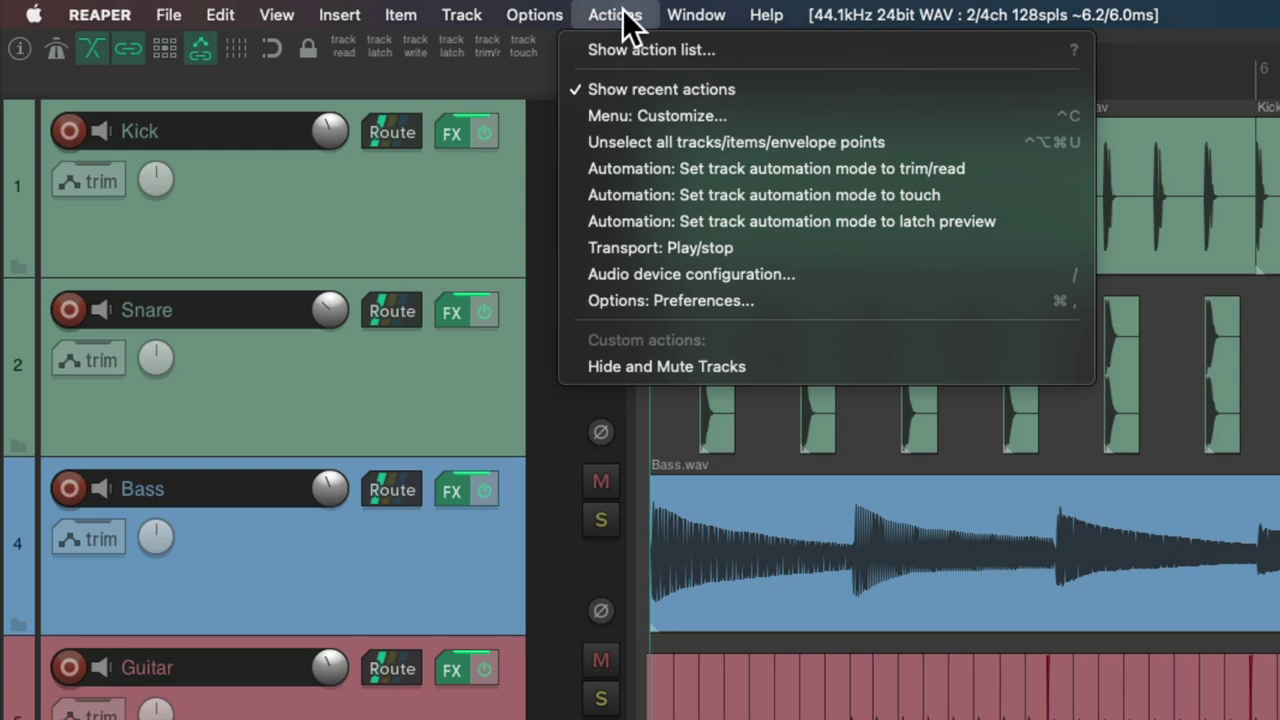
{"action": "left_click", "coordinate": [578, 49]}
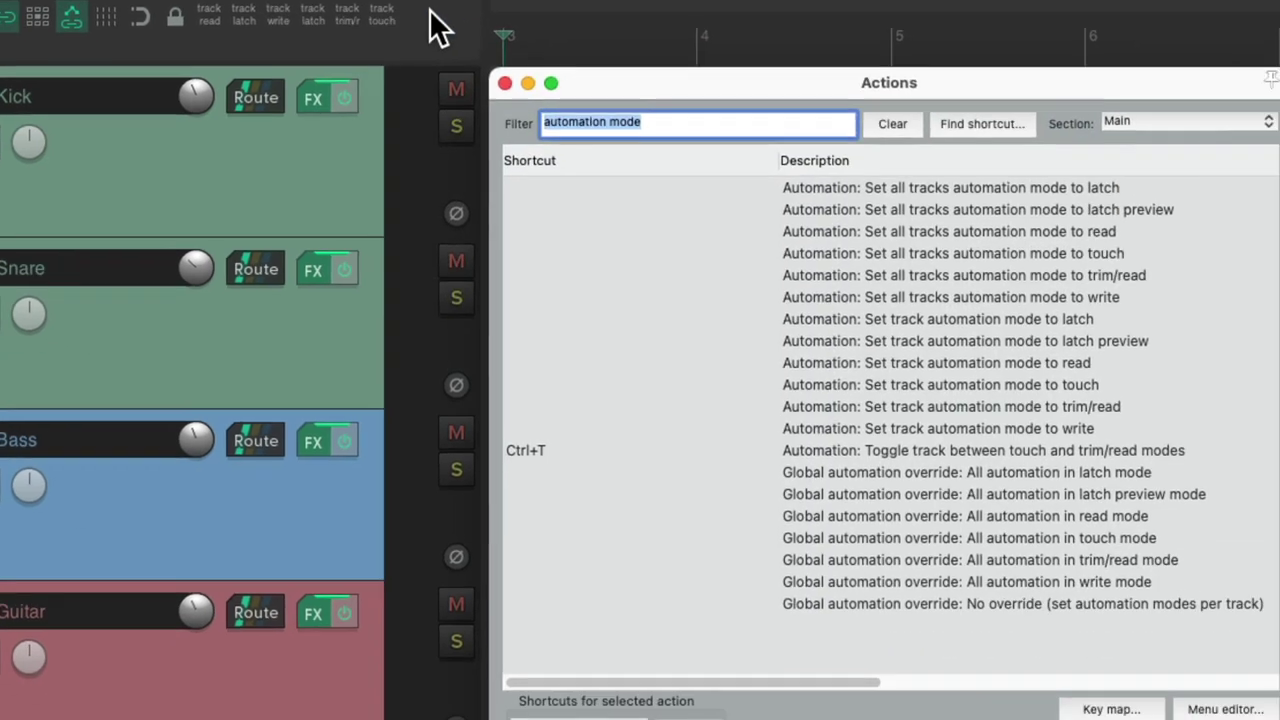
{"action": "key", "text": "BackSpace"}
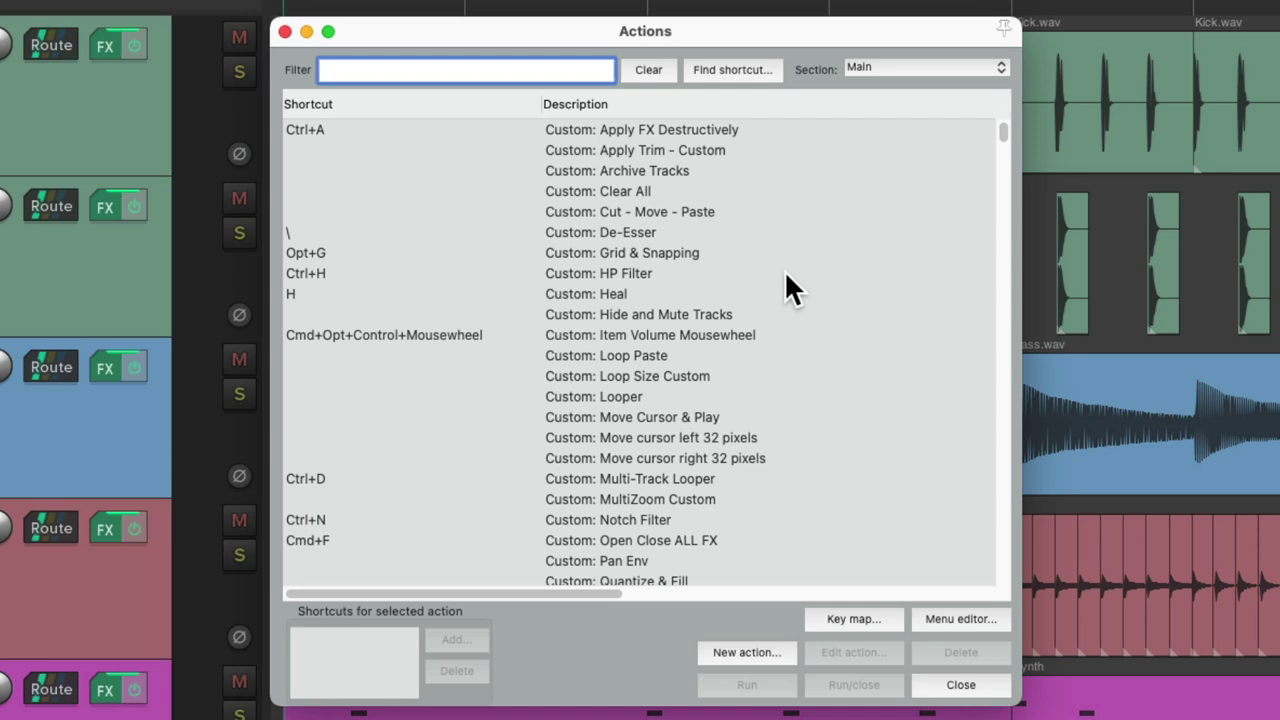
Export the shortcut of Custom: Item Volume Mousewheel to a key map file named Mousewheel.
{"action": "left_click", "coordinate": [822, 615]}
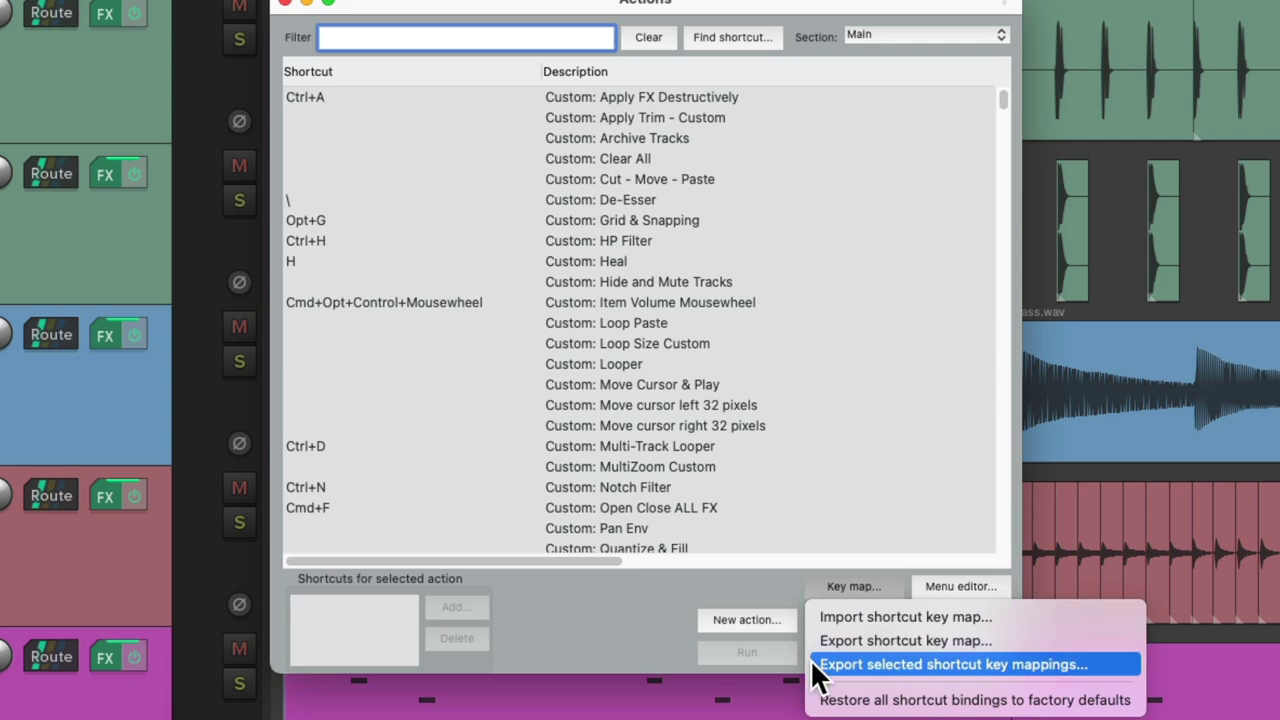
{"action": "key", "text": "Escape"}
{"action": "left_click", "coordinate": [736, 304]}
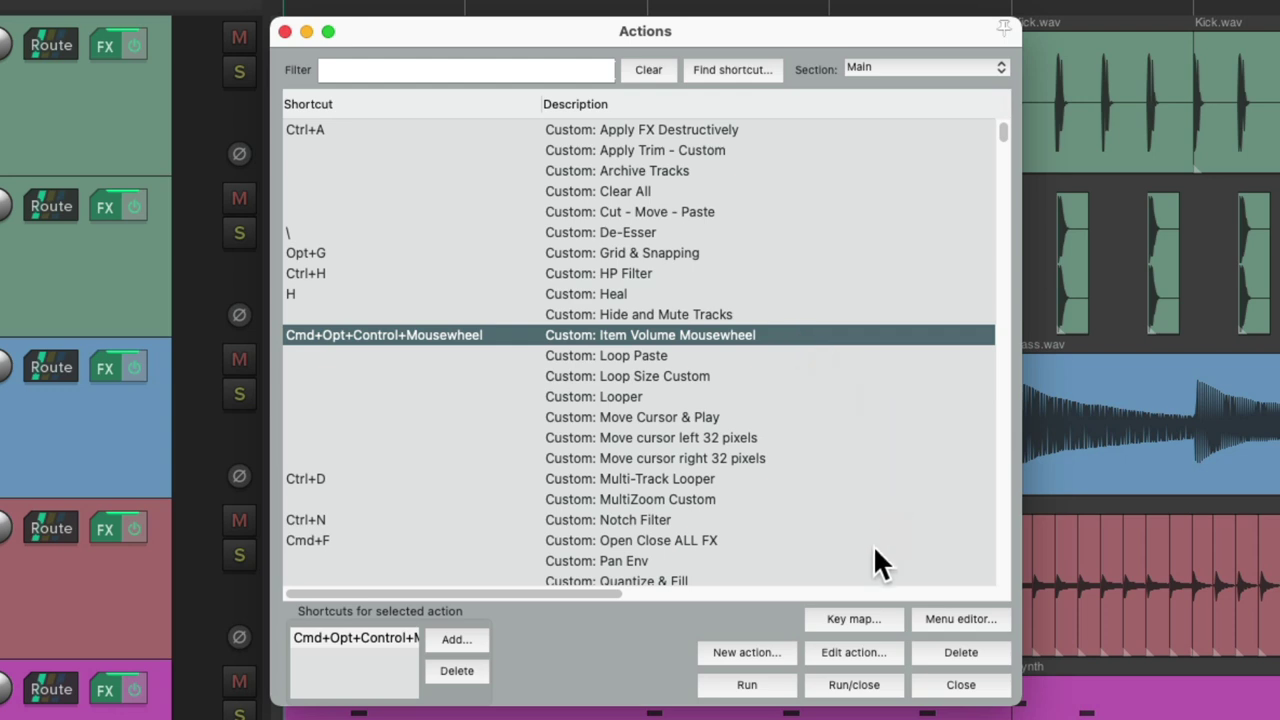
{"action": "left_click", "coordinate": [815, 620]}
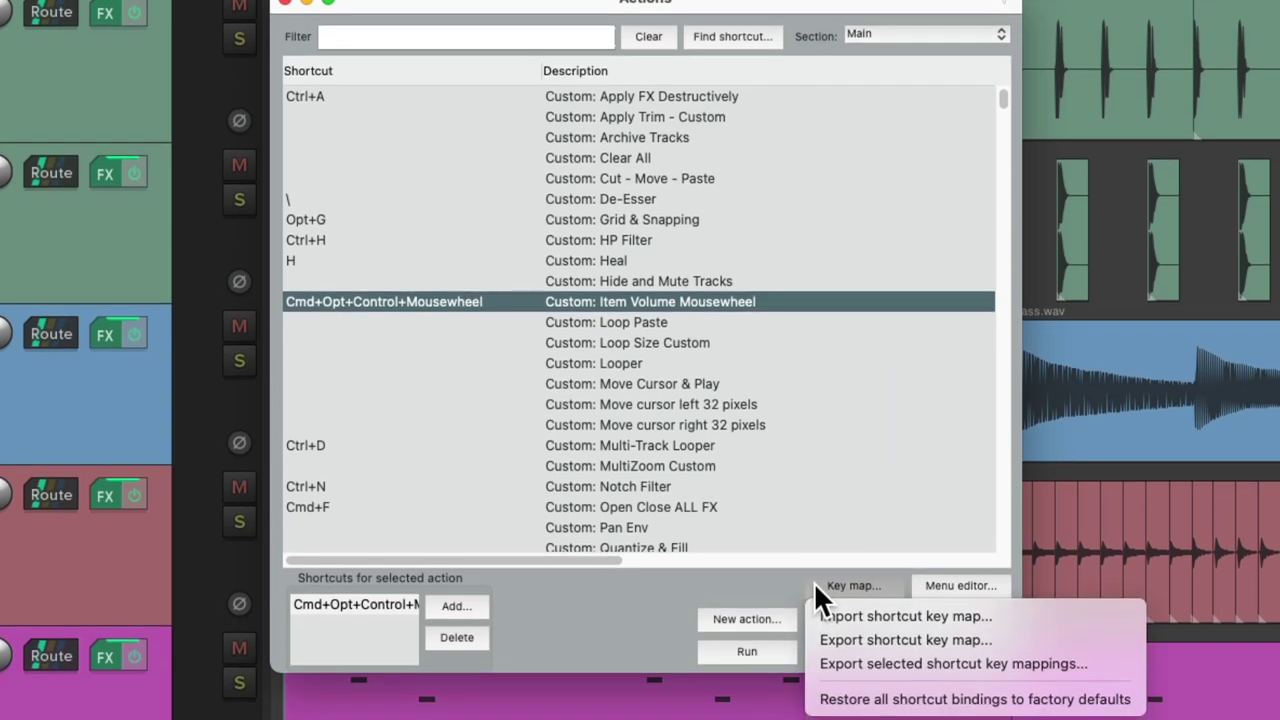
{"action": "left_click", "coordinate": [817, 664]}
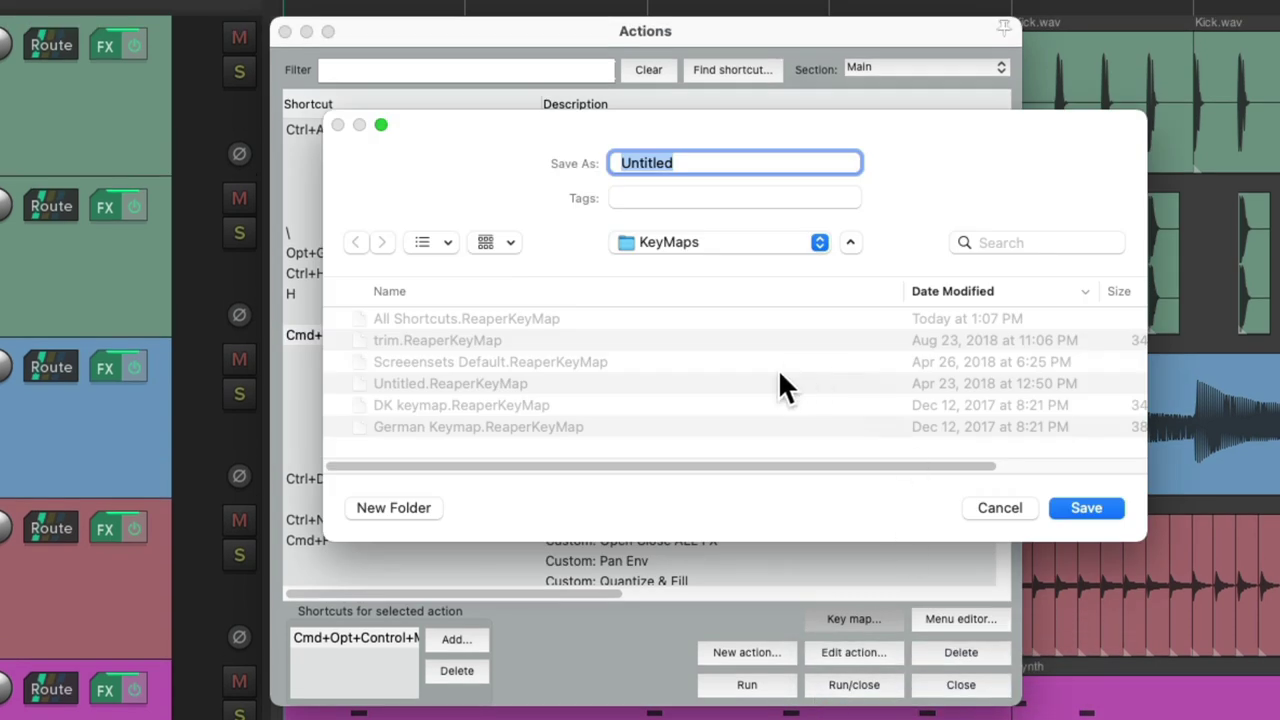
{"action": "type", "text": "Mousewheel"}
{"action": "key", "text": "Return"}
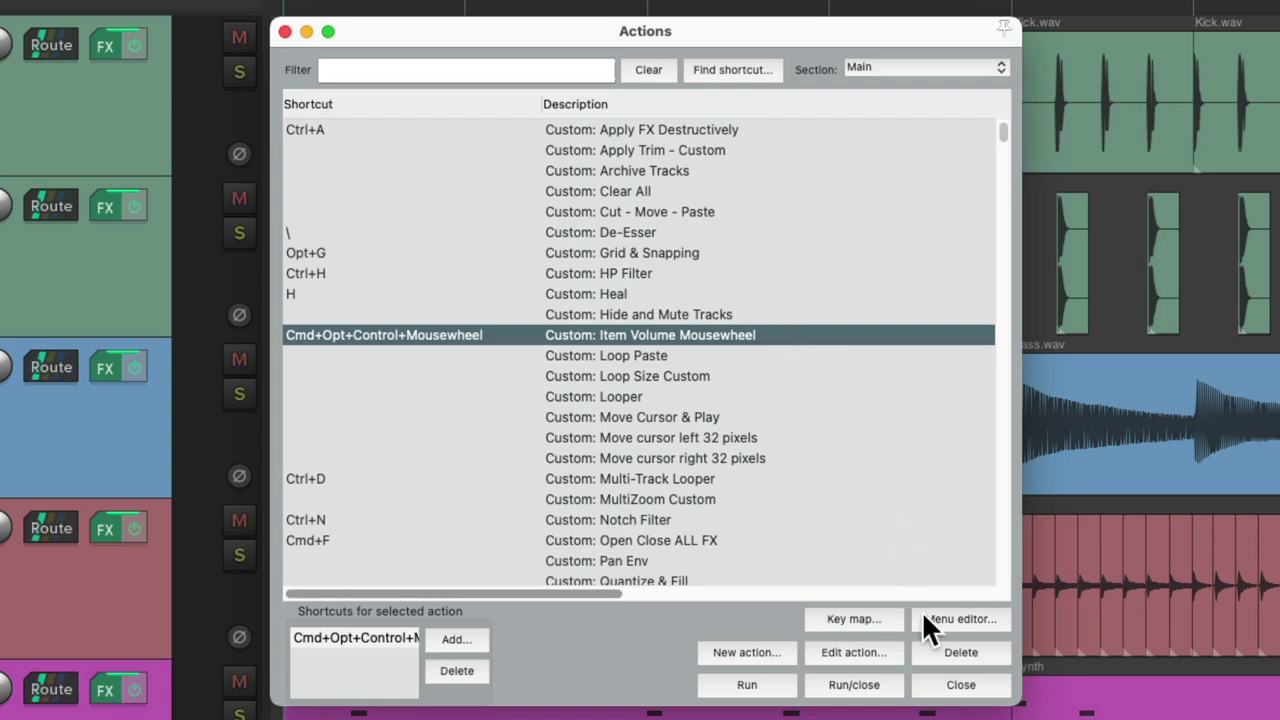
Delete Item Volume Mousewheel, then import Mousewheel.ReaperKeyMap to restore Cmd+Opt+Control+Mousewheel.
{"action": "left_click", "coordinate": [927, 649]}
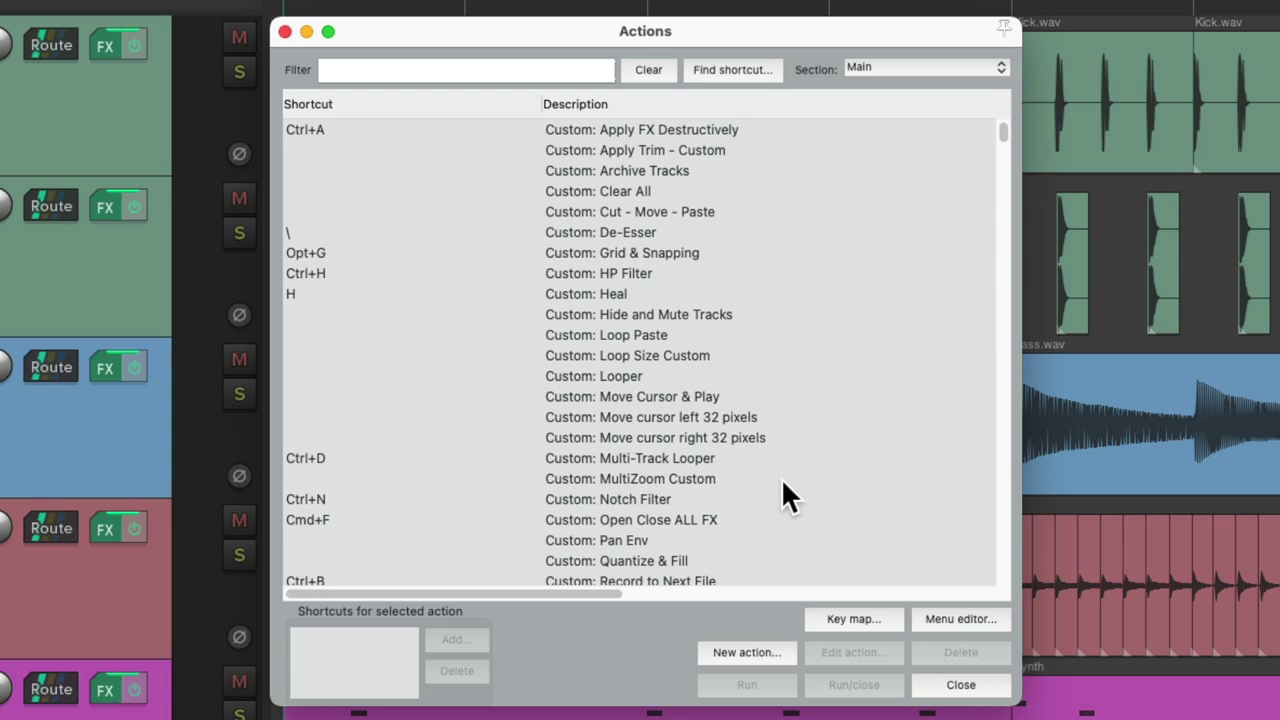
{"action": "left_click", "coordinate": [817, 616]}
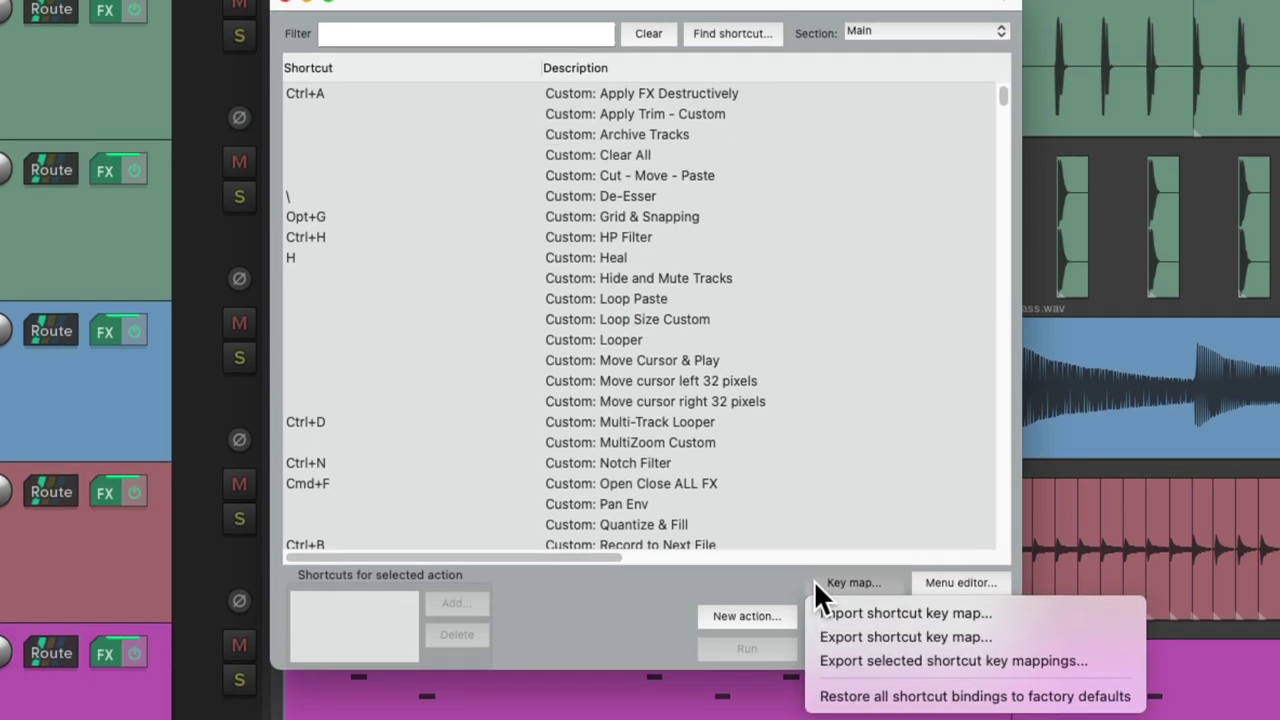
{"action": "left_click", "coordinate": [812, 615]}
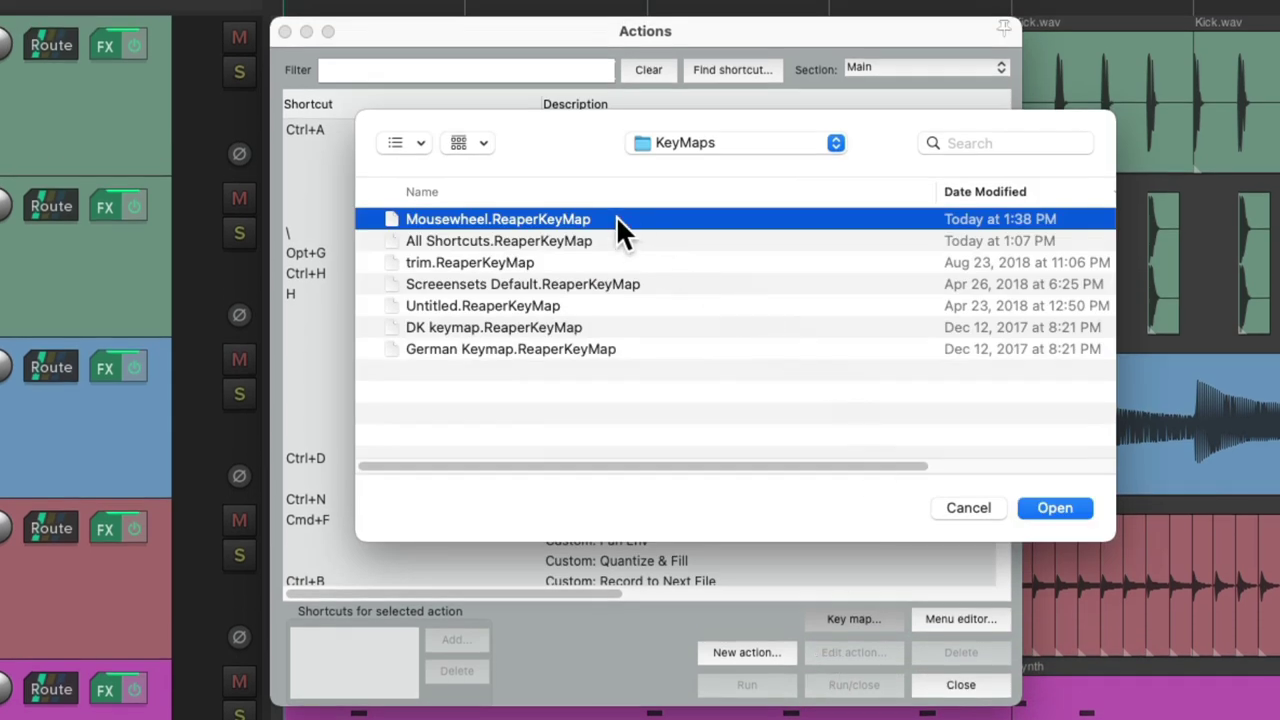
{"action": "double_click", "coordinate": [616, 219]}
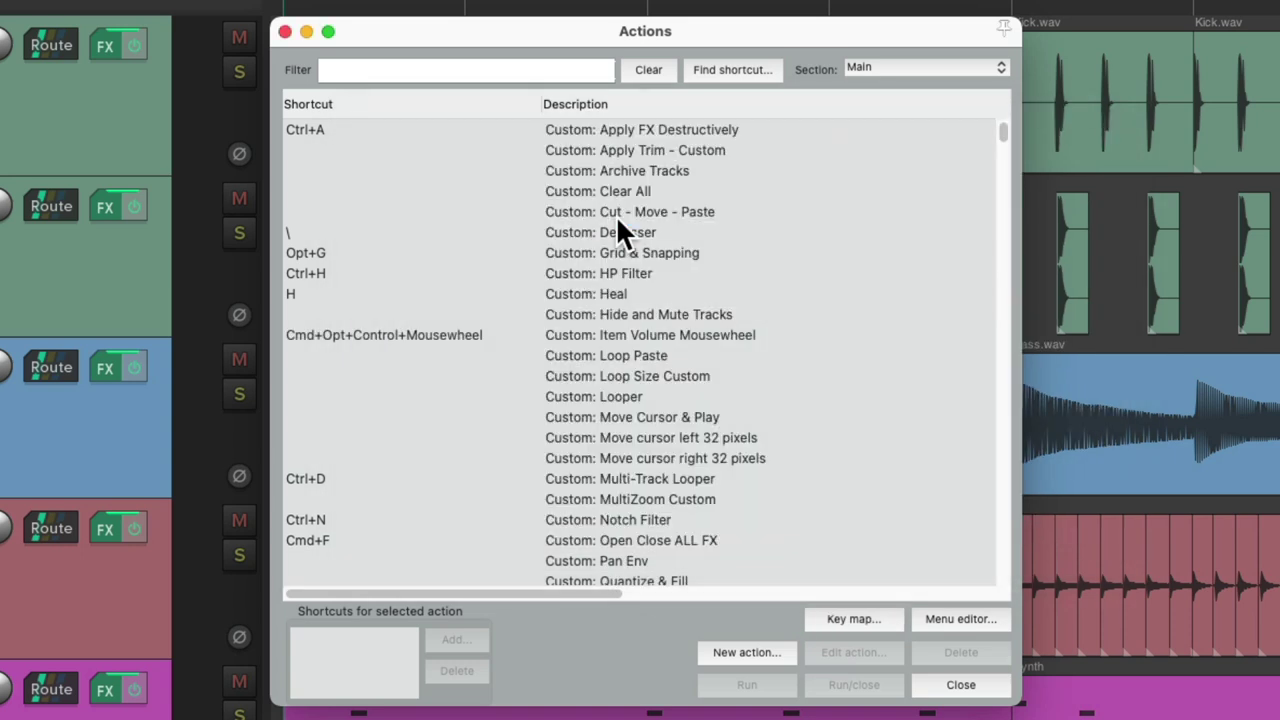
{"action": "left_click", "coordinate": [748, 344]}
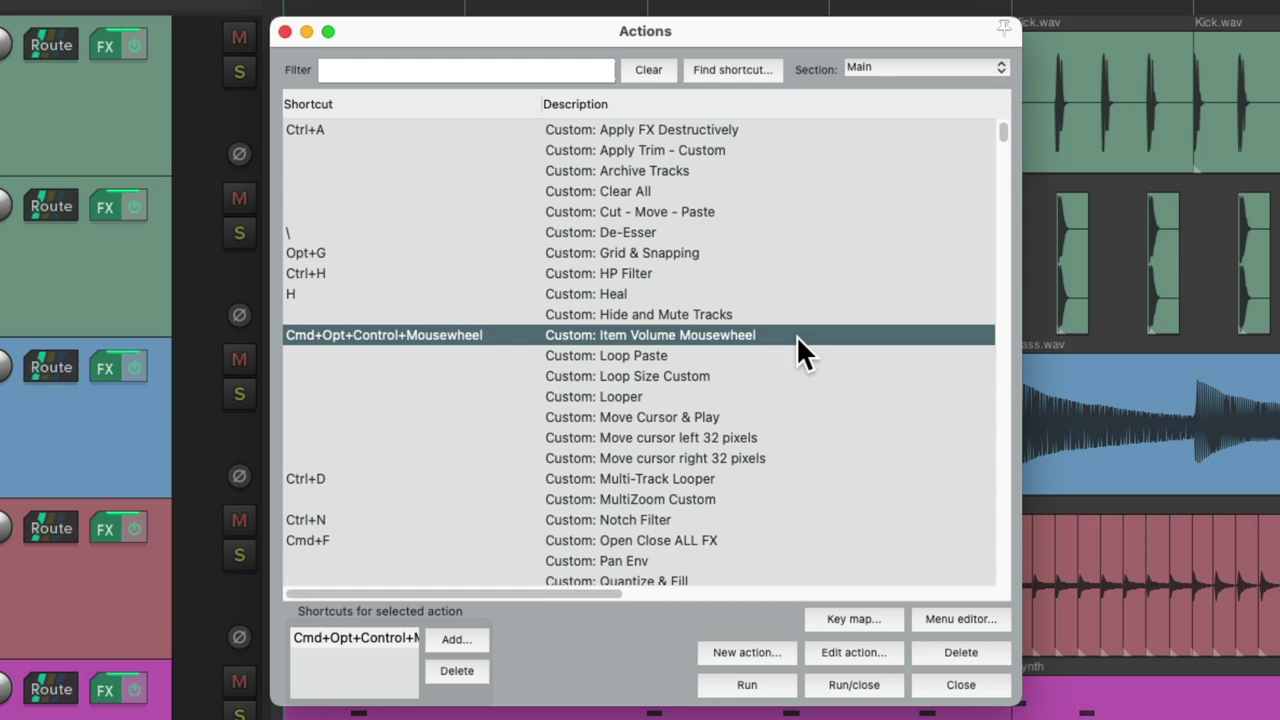
Close the Actions window to show the Kick, Snare, Bass, Guitar and Synth tracks.
{"action": "left_click", "coordinate": [826, 619]}
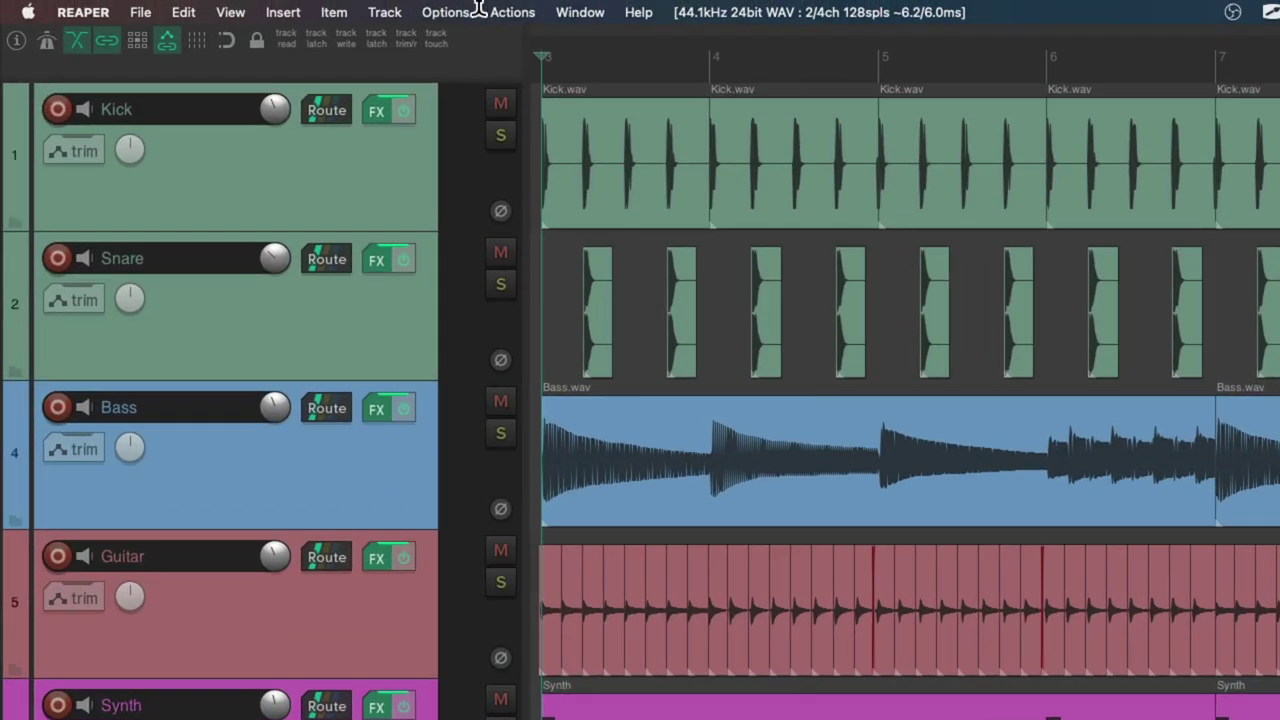
Open Preferences > Audio and the input channel Edit Names/Map dialog.
{"action": "left_click", "coordinate": [450, 12]}
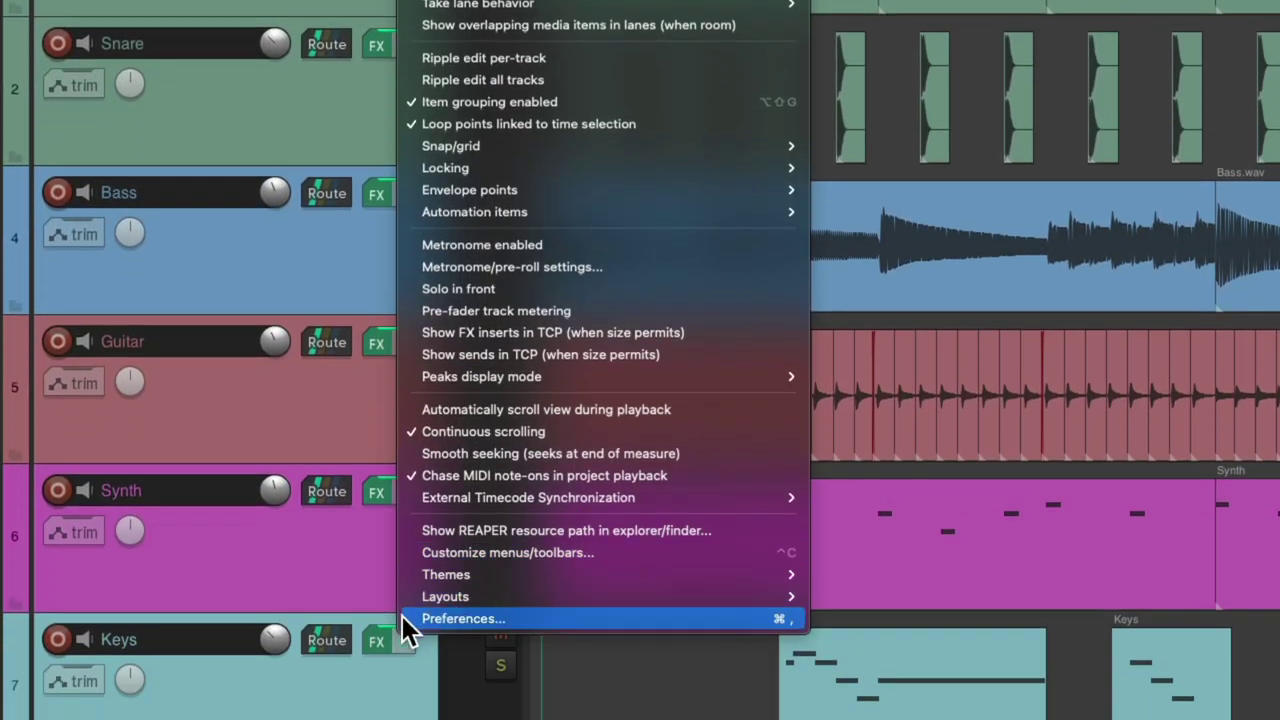
{"action": "left_click", "coordinate": [402, 616]}
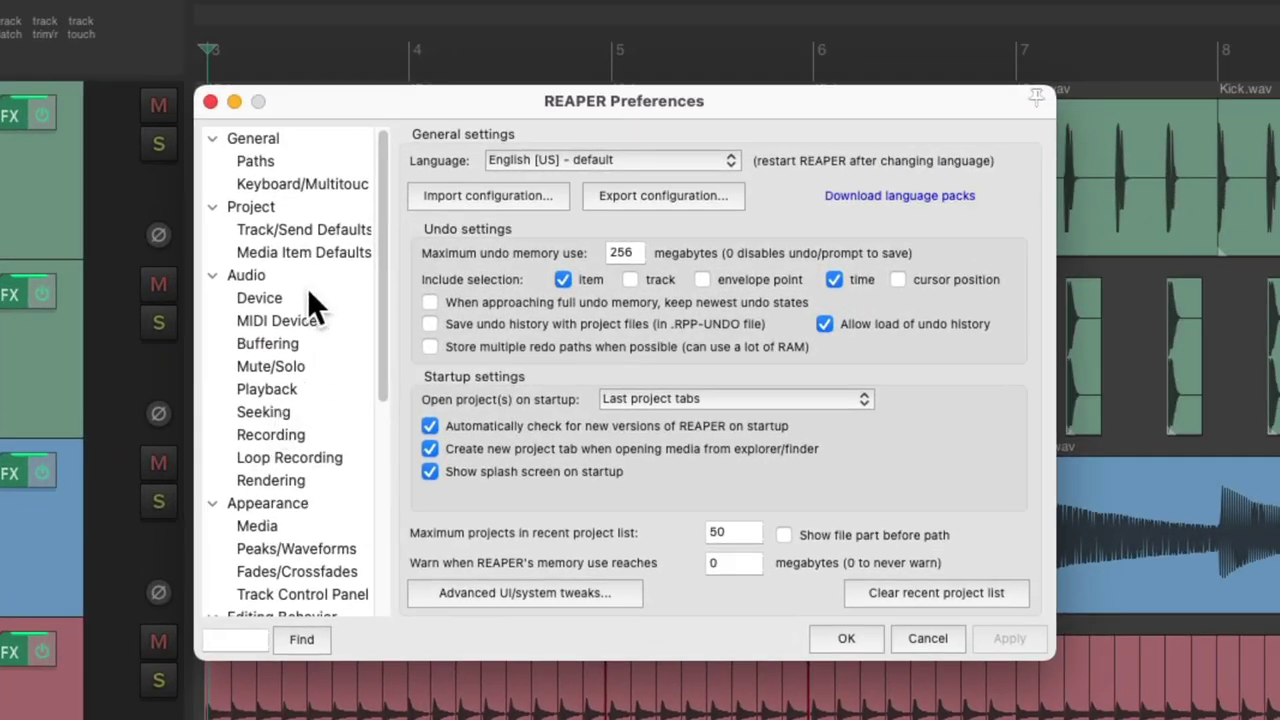
{"action": "left_click", "coordinate": [315, 277]}
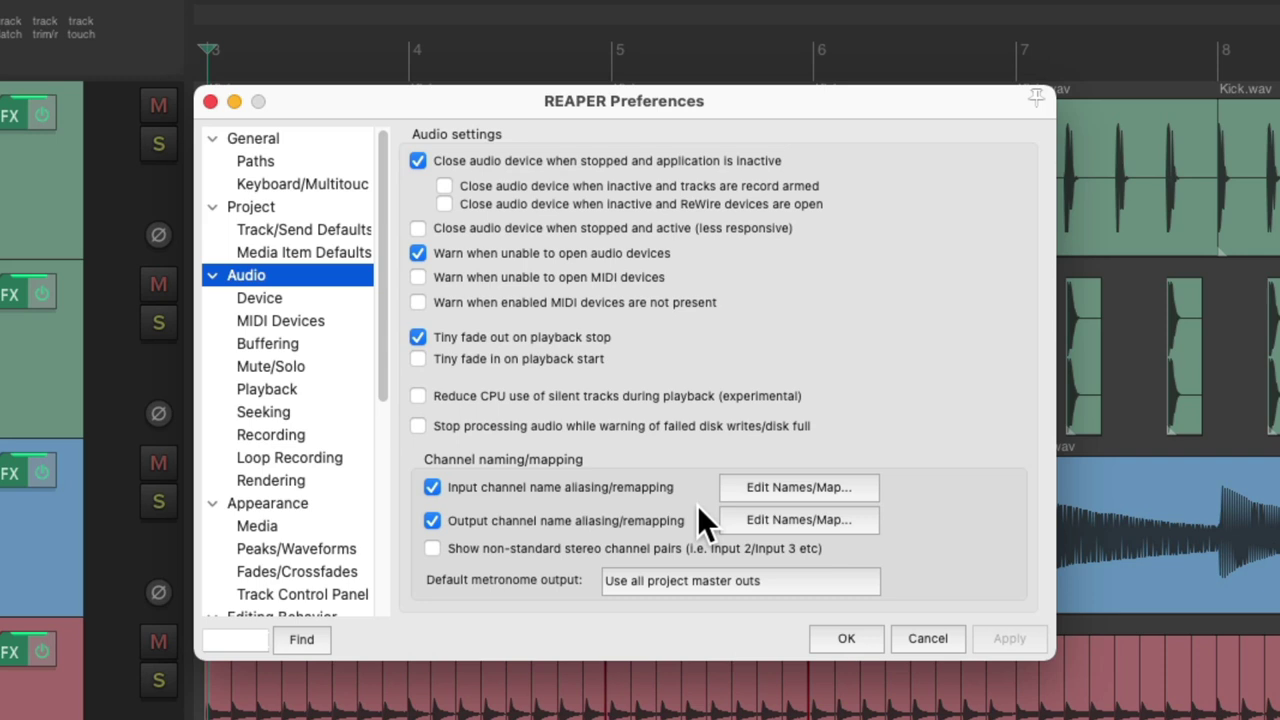
{"action": "left_click", "coordinate": [721, 490]}
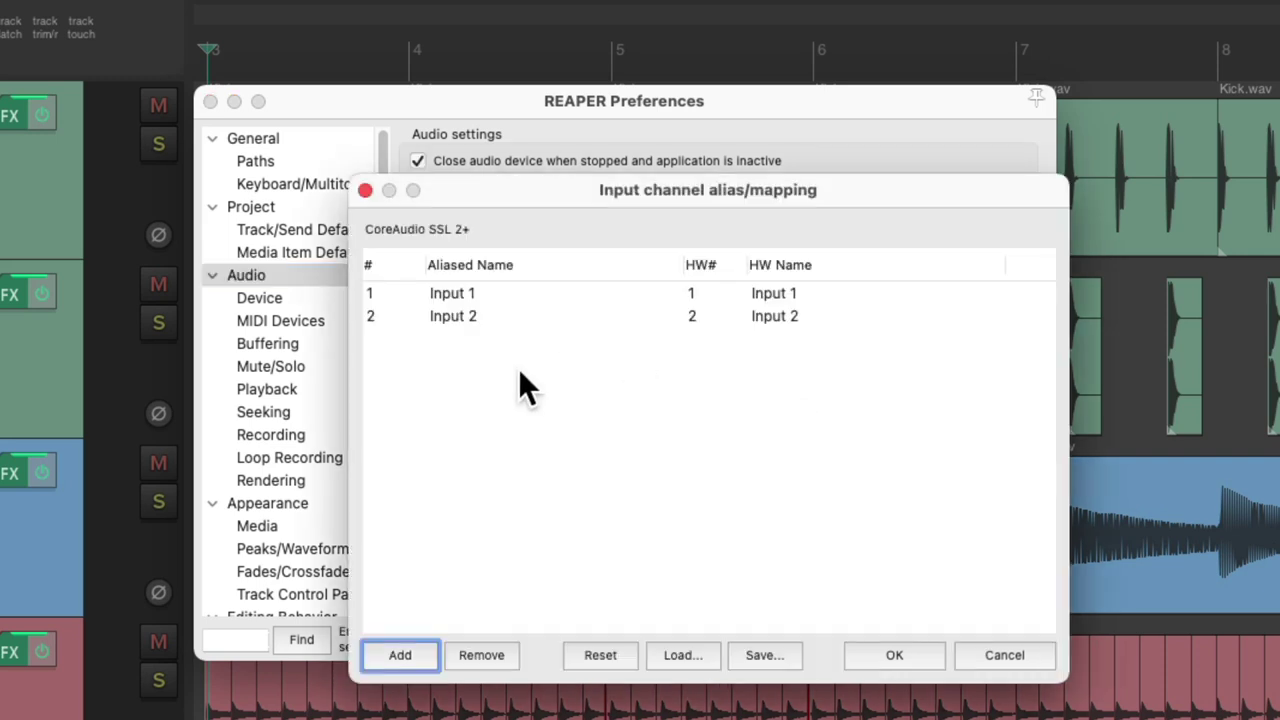
Alias Input 1 as Vocal and Input 2 as Guitar.
{"action": "double_click", "coordinate": [504, 286]}
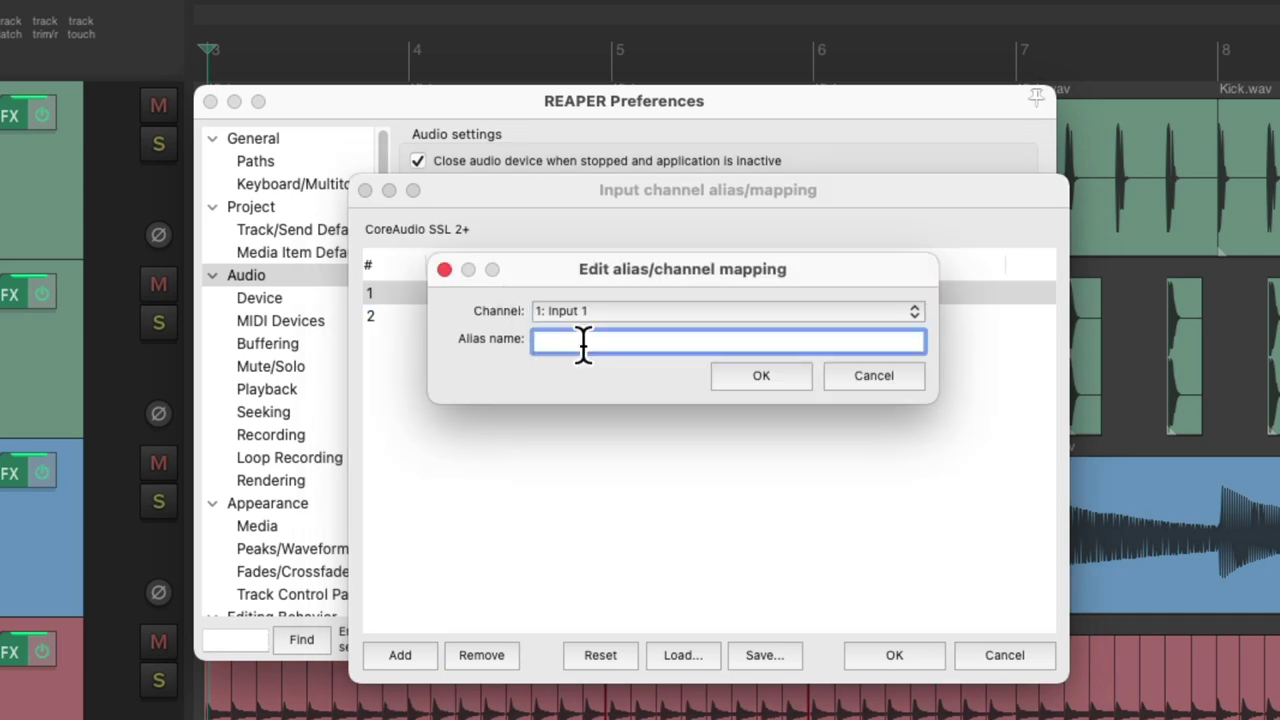
{"action": "type", "text": "Vocal"}
{"action": "key", "text": "Return"}
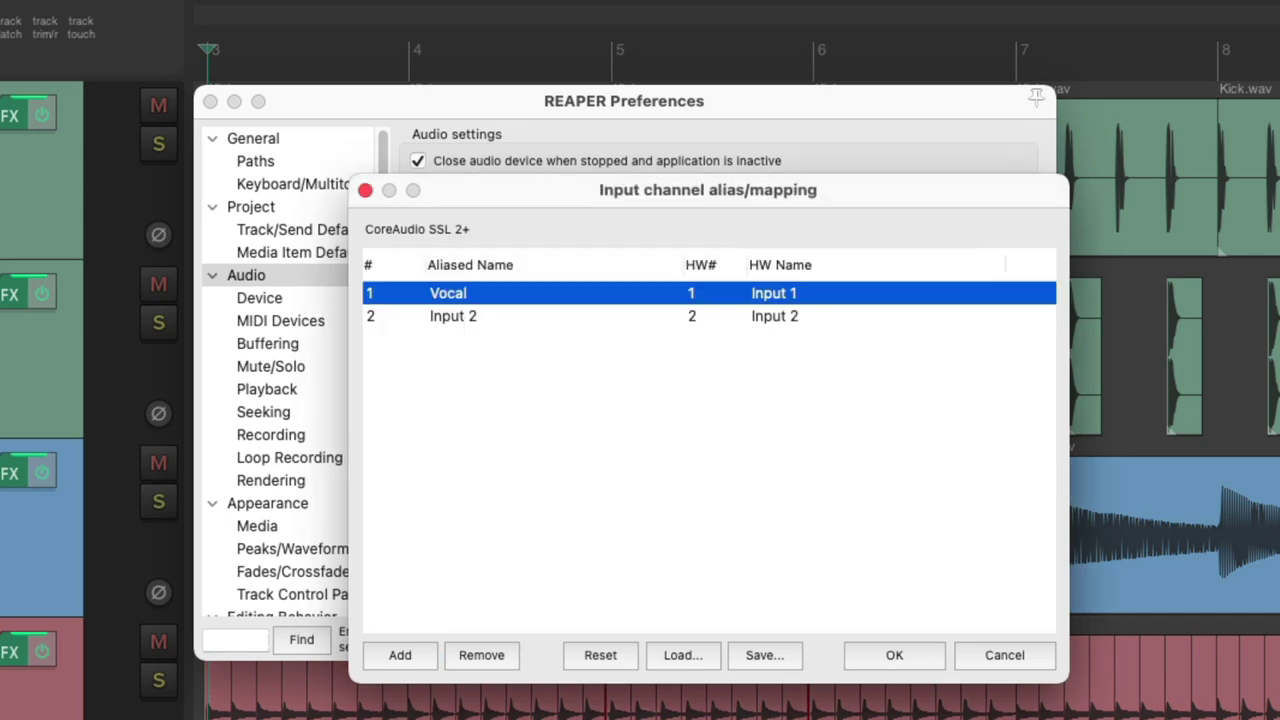
{"action": "double_click", "coordinate": [545, 315]}
{"action": "type", "text": "Guitar"}
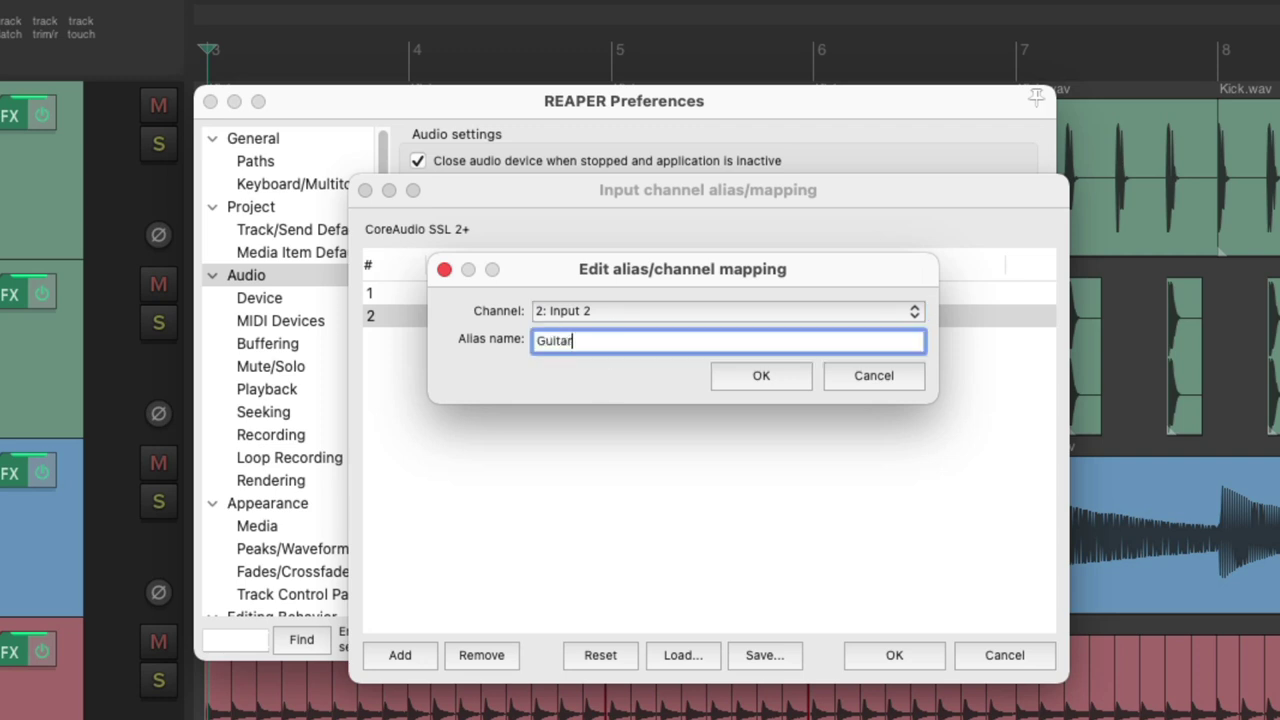
{"action": "key", "text": "Return"}
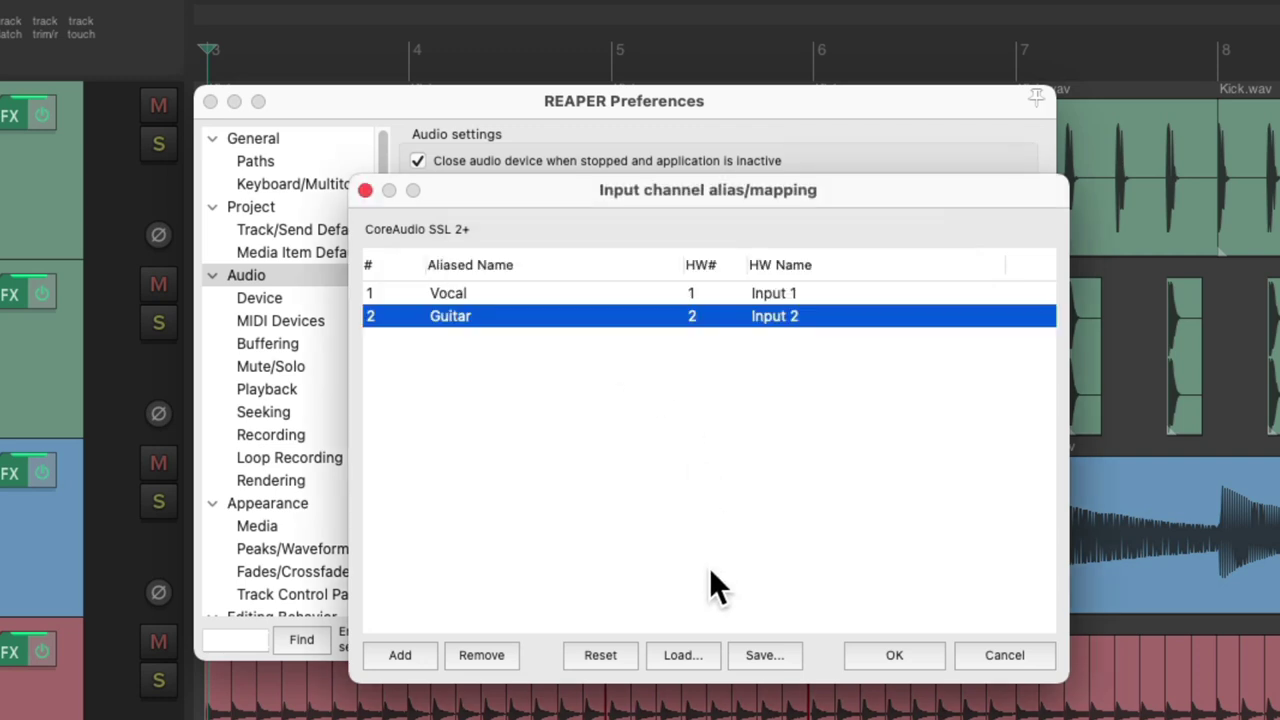
Save the current input aliases as a channel map named Vocal & Guitar.
{"action": "left_click", "coordinate": [730, 658]}
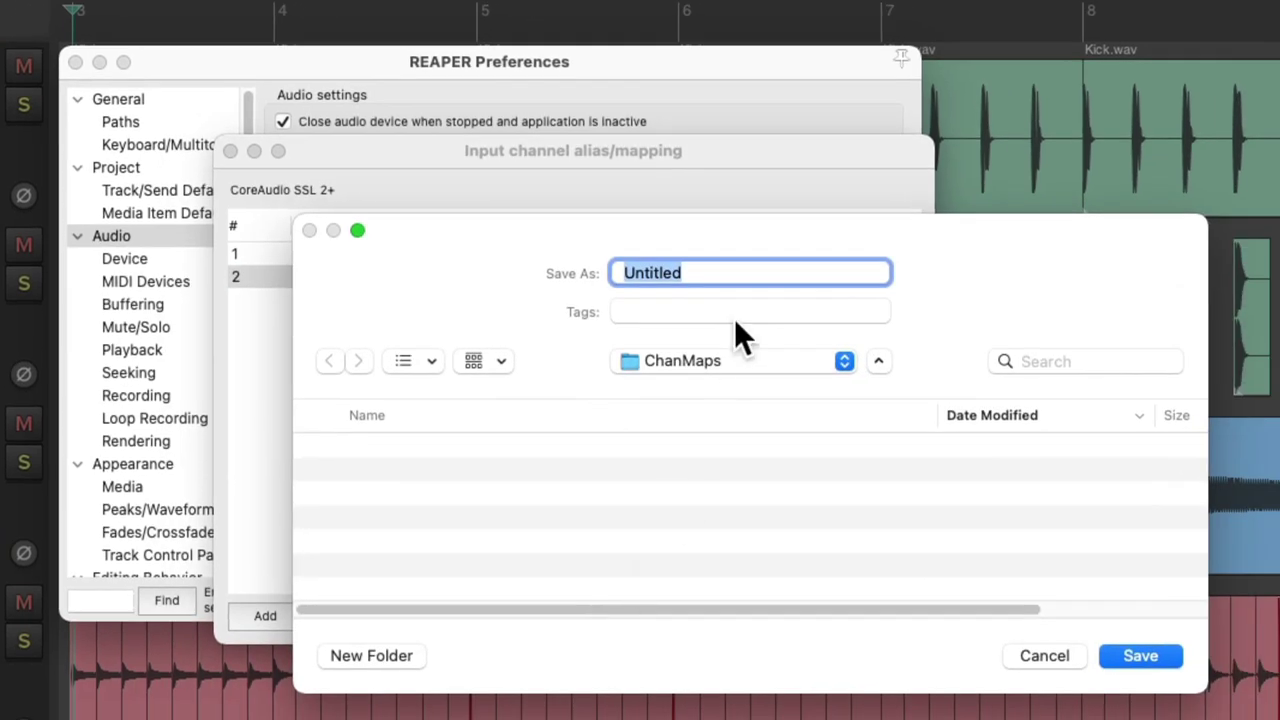
{"action": "type", "text": "Vocal & Guitar"}
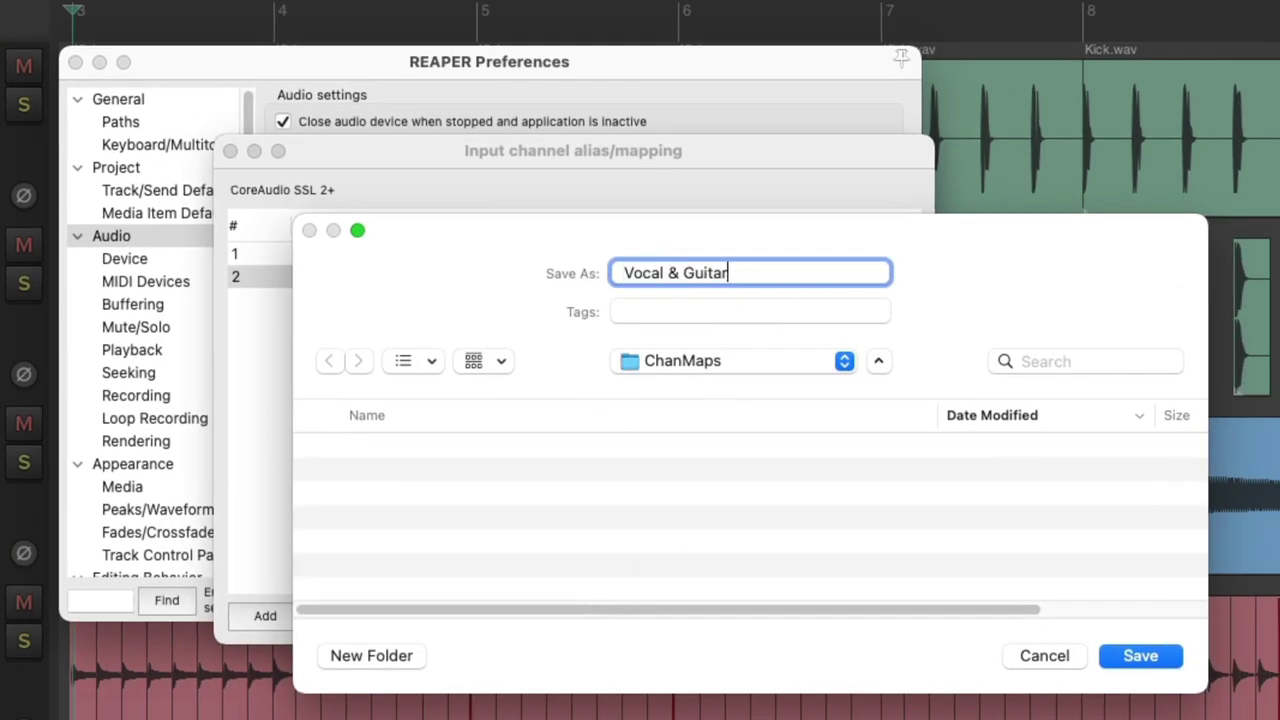
{"action": "key", "text": "Return"}
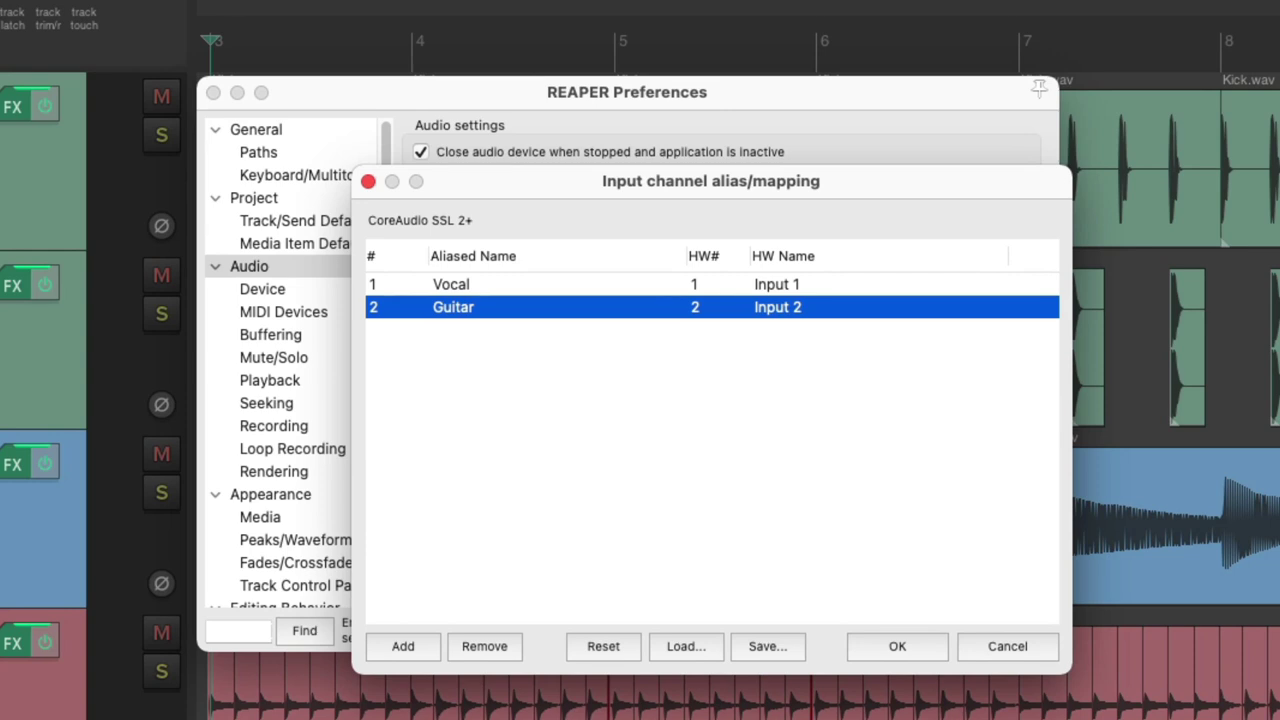
Reset input names to defaults, then load Vocal & Guitar.ReaperChanMap to restore the aliases.
{"action": "left_click", "coordinate": [606, 642]}
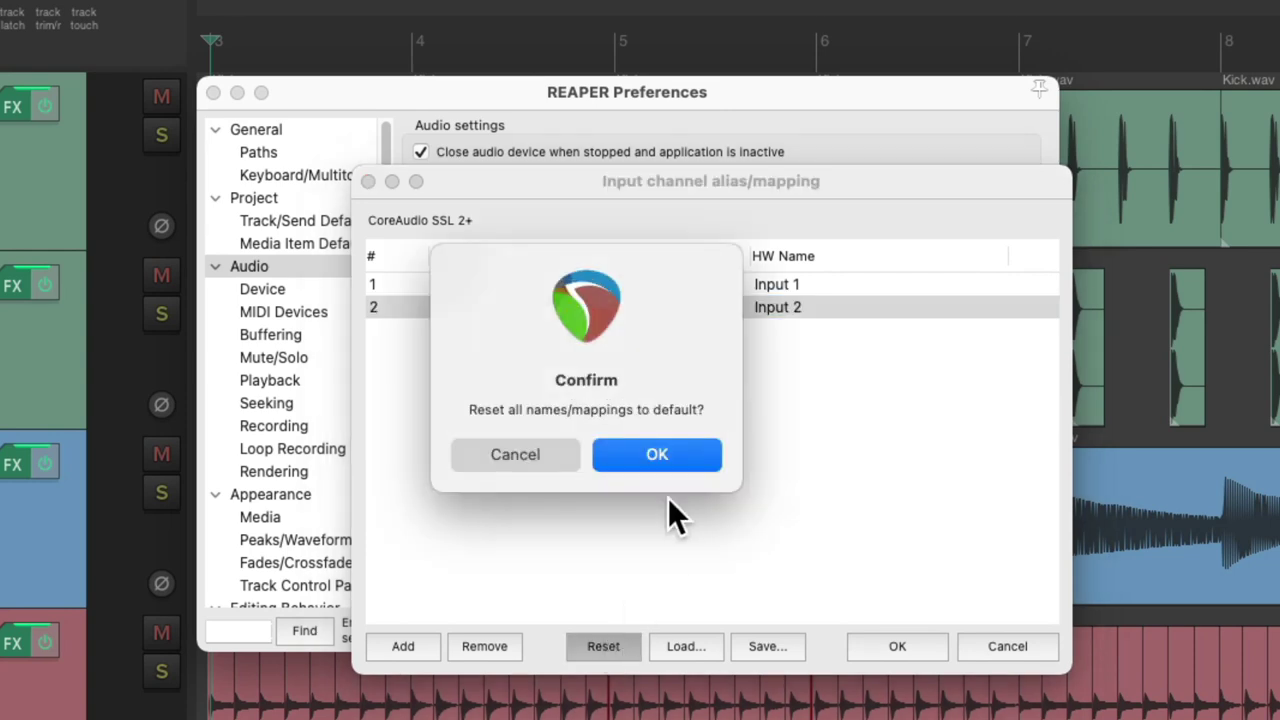
{"action": "left_click", "coordinate": [674, 457]}
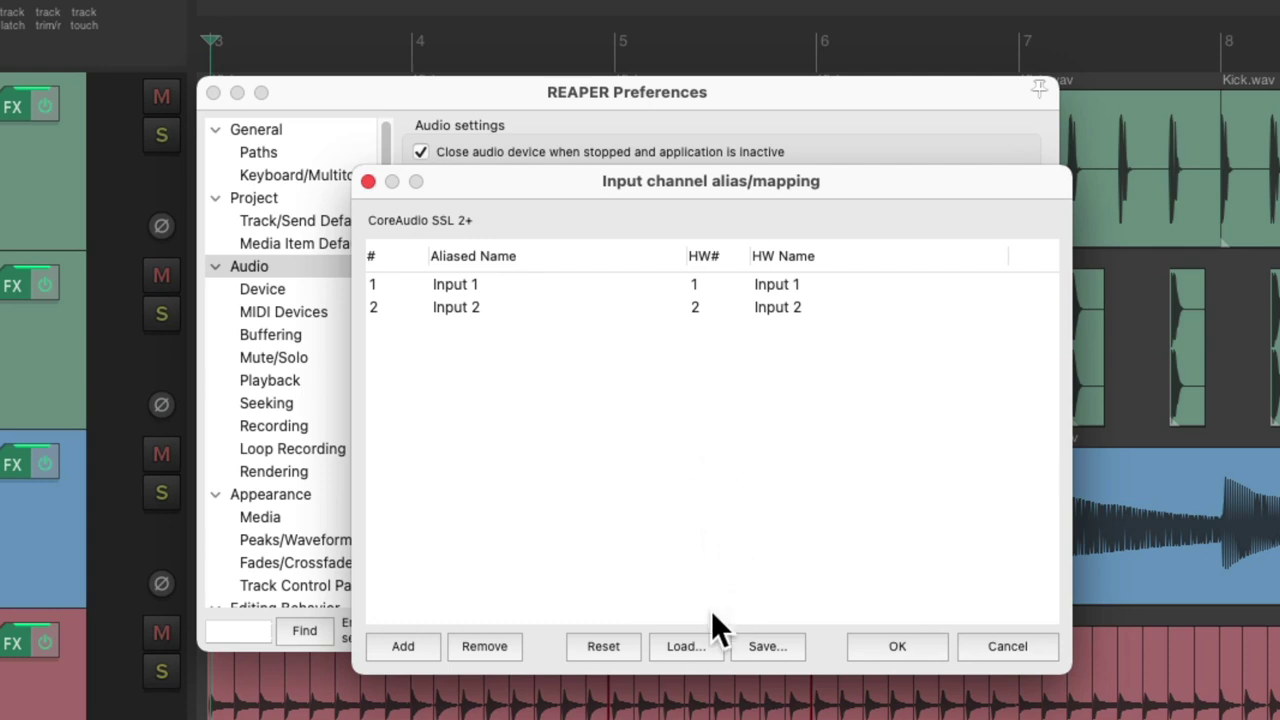
{"action": "left_click", "coordinate": [692, 642]}
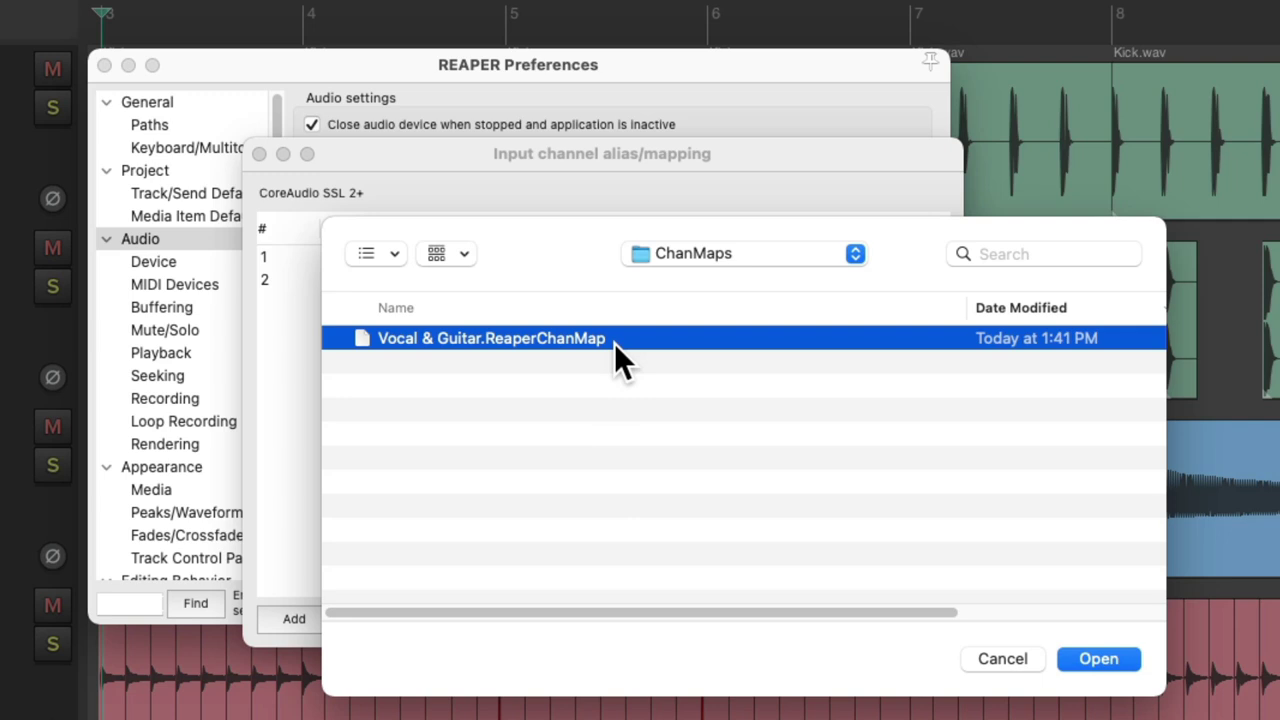
{"action": "double_click", "coordinate": [614, 343]}
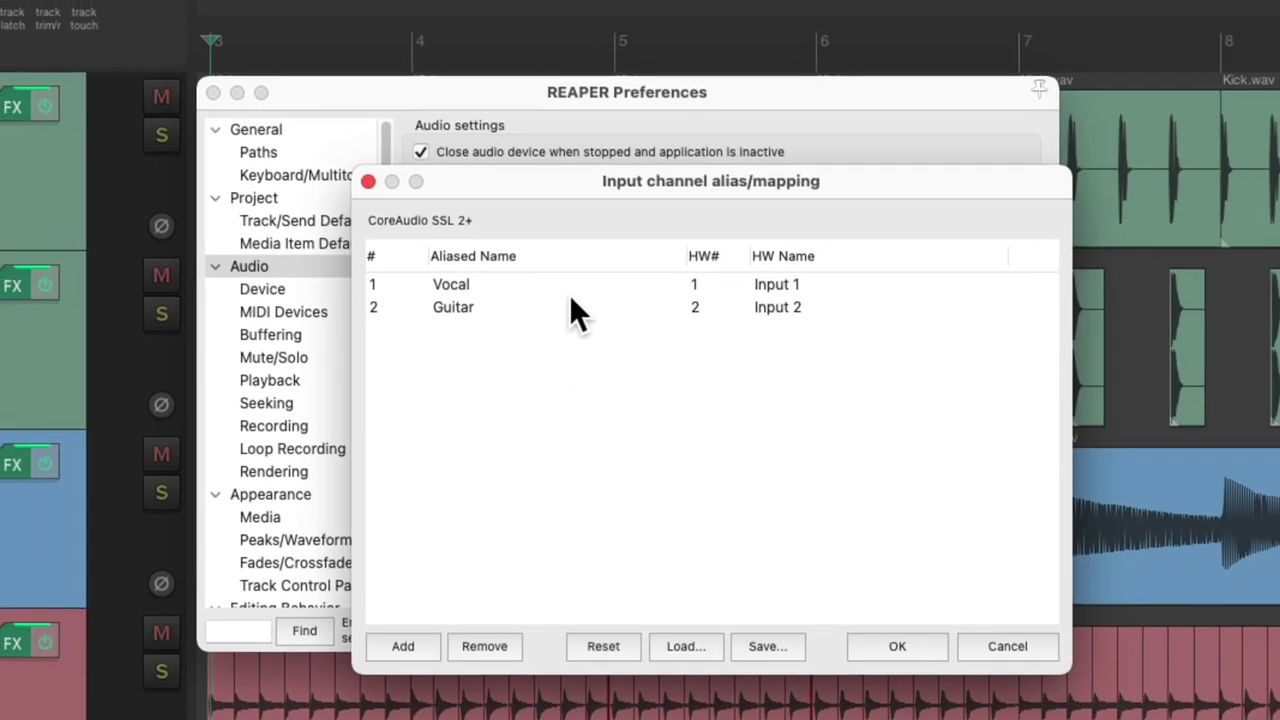
{"action": "left_click", "coordinate": [528, 286]}
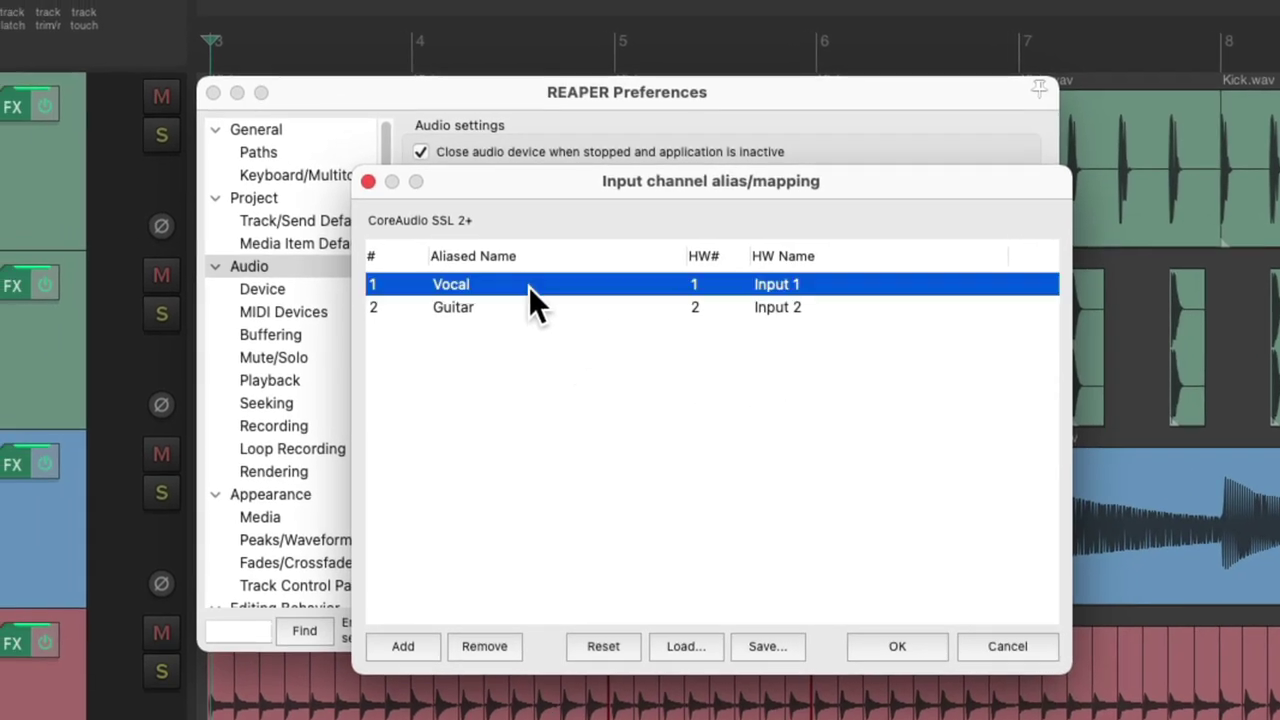
{"action": "left_click", "coordinate": [570, 307]}
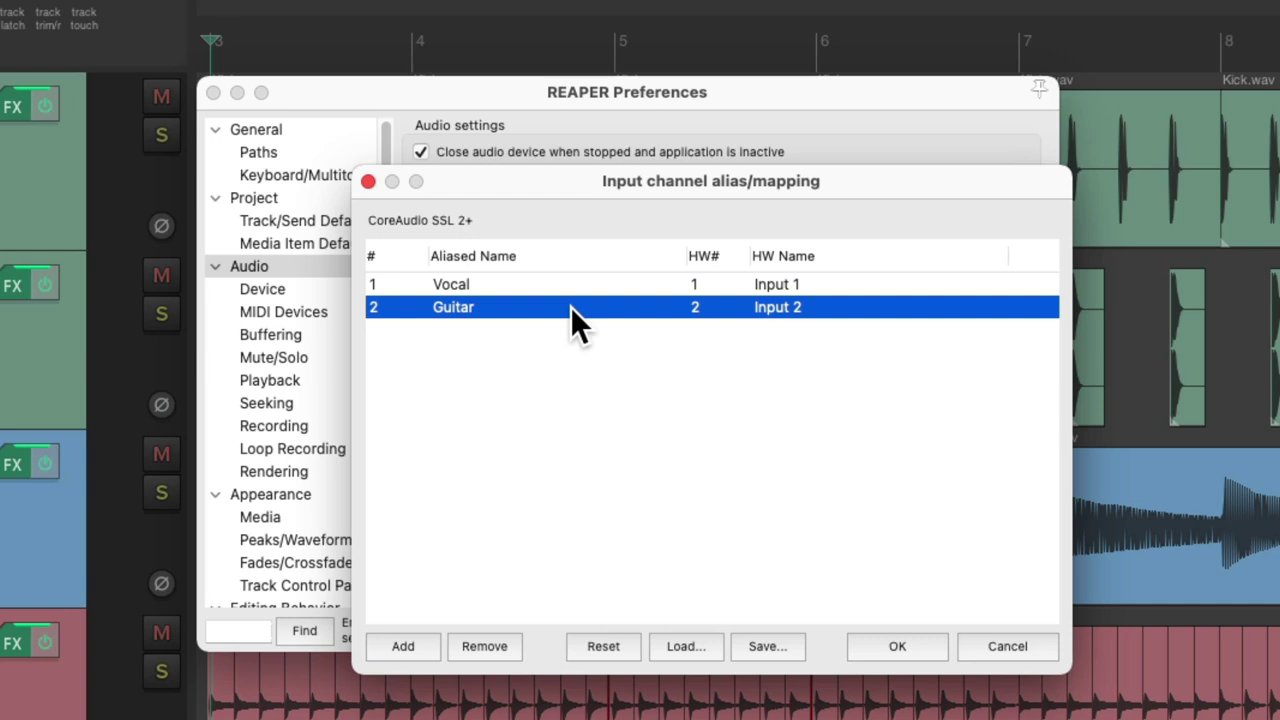
Close the alias editor and open Export configuration from General preferences, reviewing category contents.
{"action": "key", "text": "Return"}
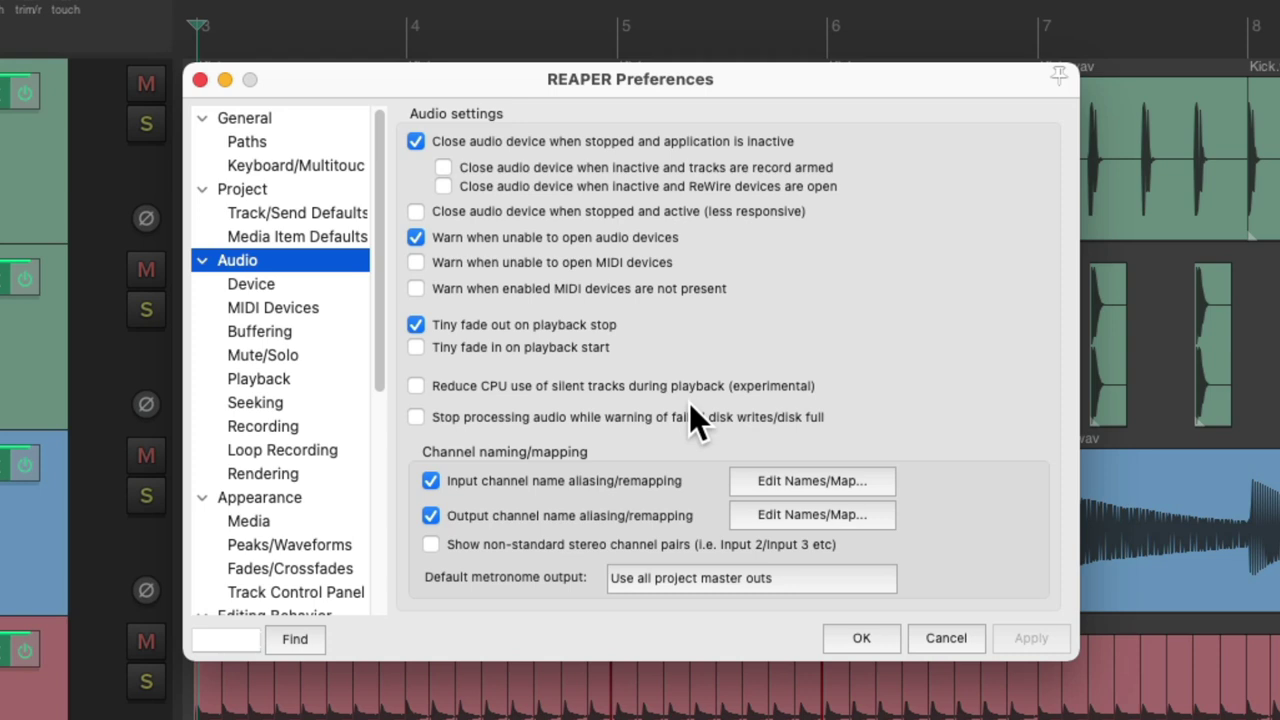
{"action": "left_click", "coordinate": [301, 119]}
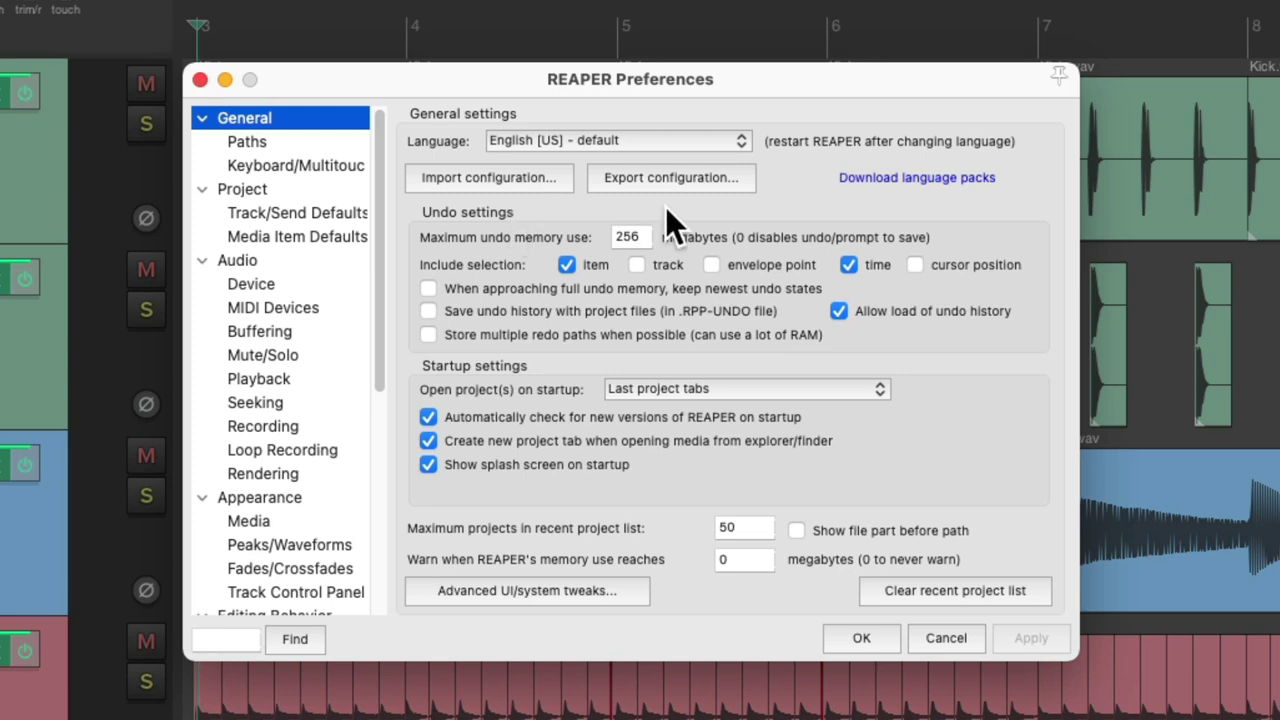
{"action": "left_click", "coordinate": [676, 179]}
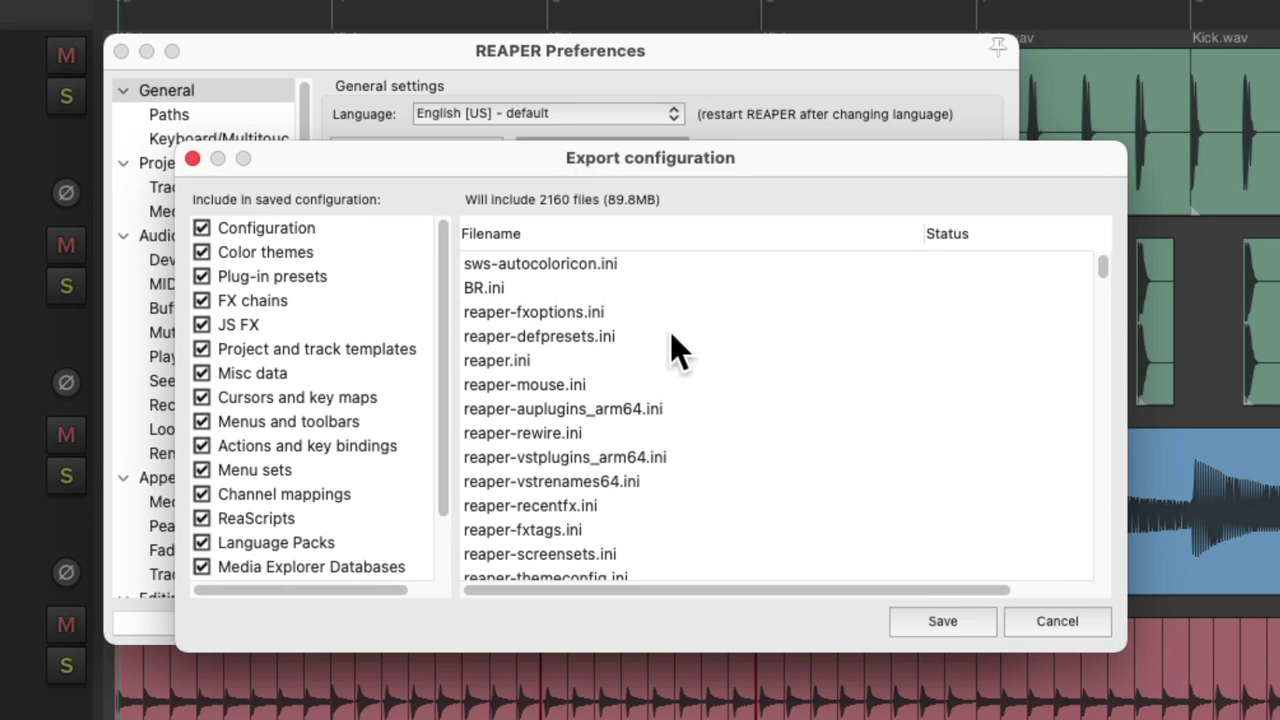
{"action": "left_click", "coordinate": [385, 230]}
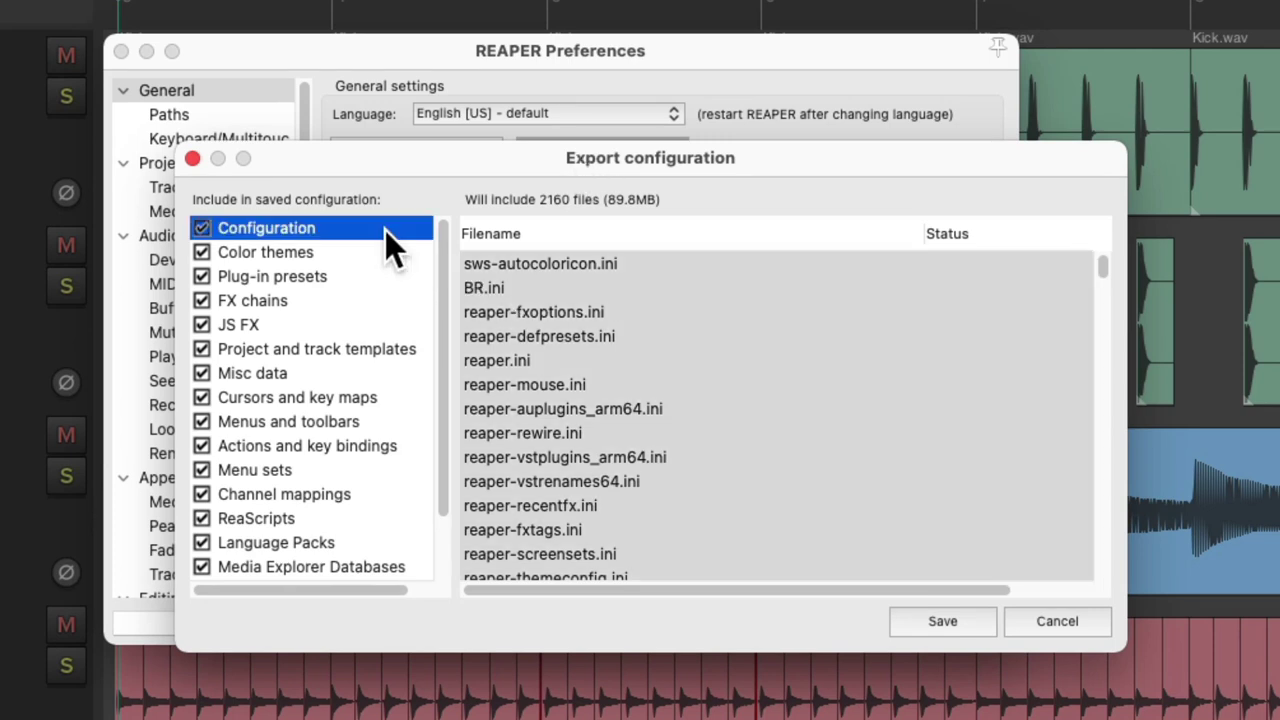
{"action": "left_click", "coordinate": [378, 251]}
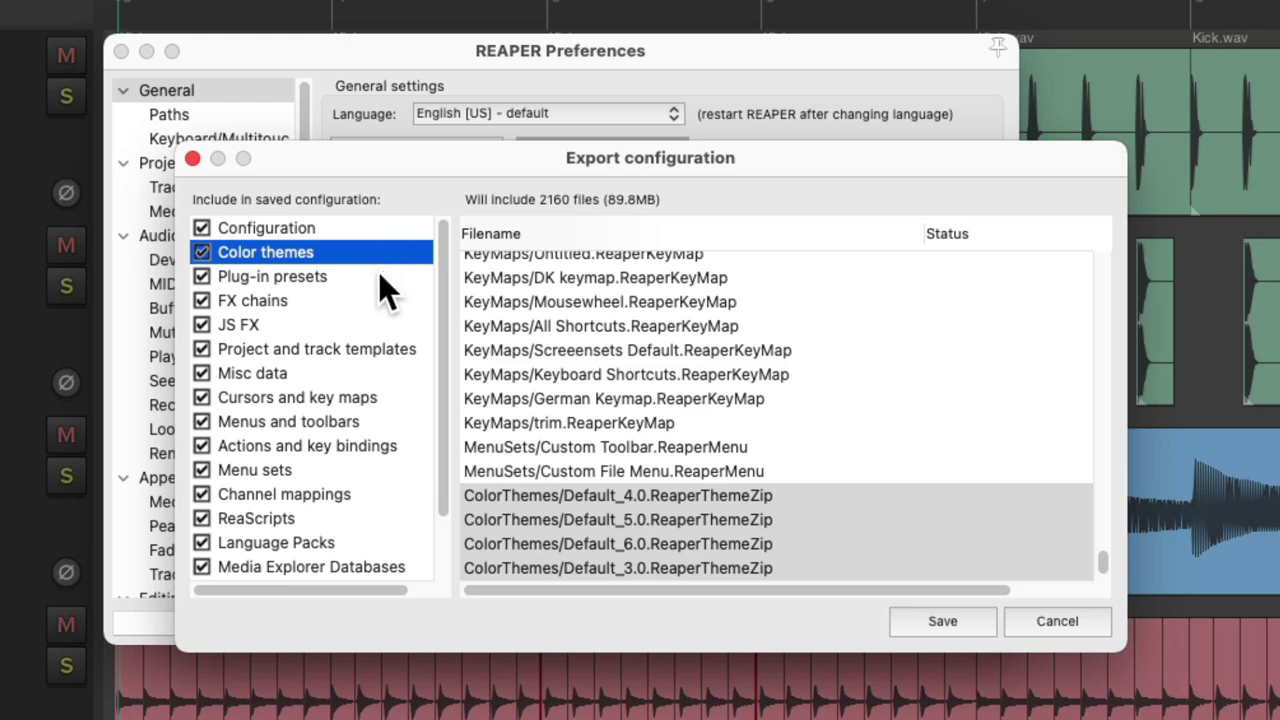
{"action": "left_click", "coordinate": [378, 273]}
{"action": "scroll", "coordinate": [367, 364], "scroll_direction": "down", "scroll_amount": 3}
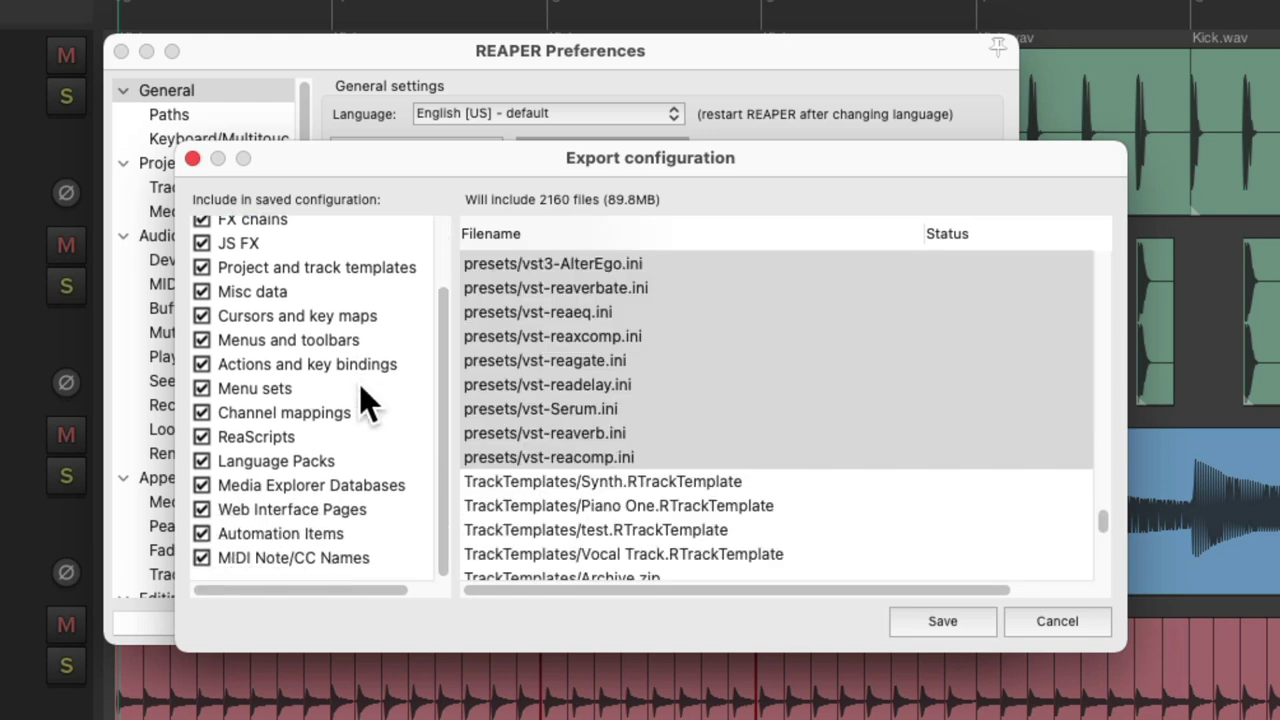
{"action": "scroll", "coordinate": [359, 384], "scroll_direction": "up", "scroll_amount": 5}
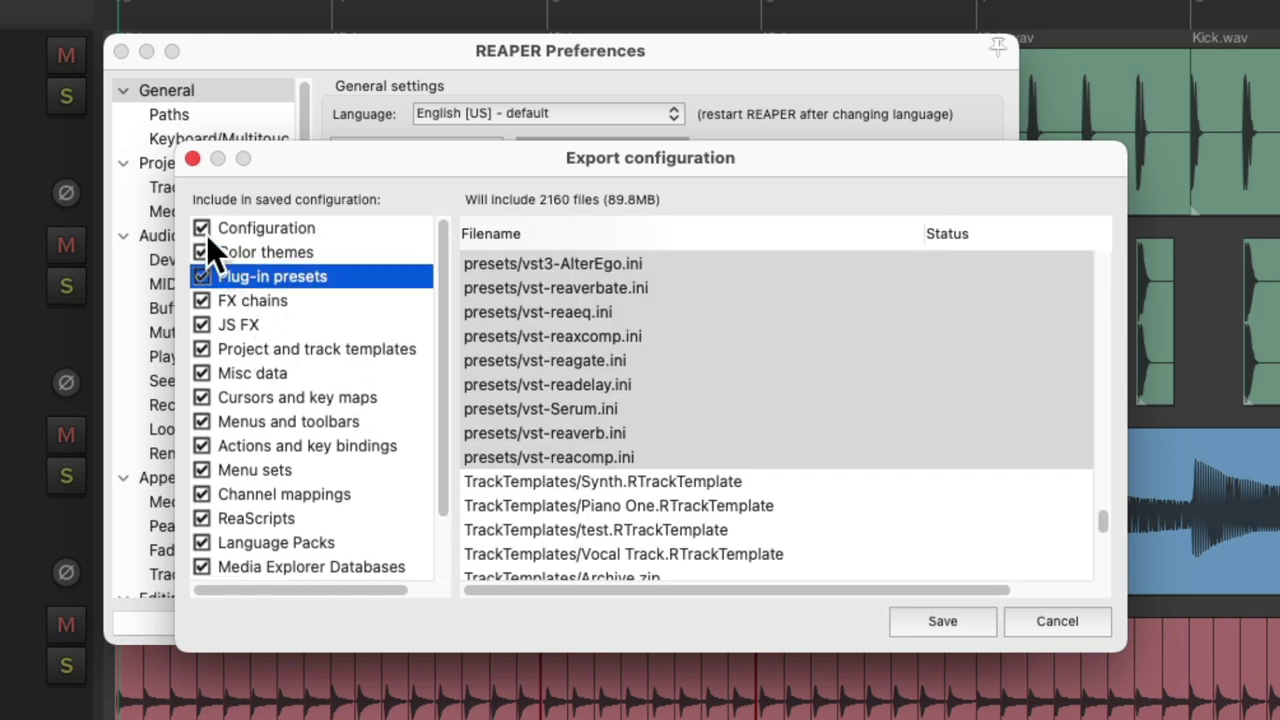
Untick all export categories, then tick every one again for 2160 files.
{"action": "left_click", "coordinate": [202, 228]}
{"action": "left_click", "coordinate": [202, 252]}
{"action": "left_click", "coordinate": [202, 276]}
{"action": "left_click_drag", "start_coordinate": [204, 296], "coordinate": [276, 548]}
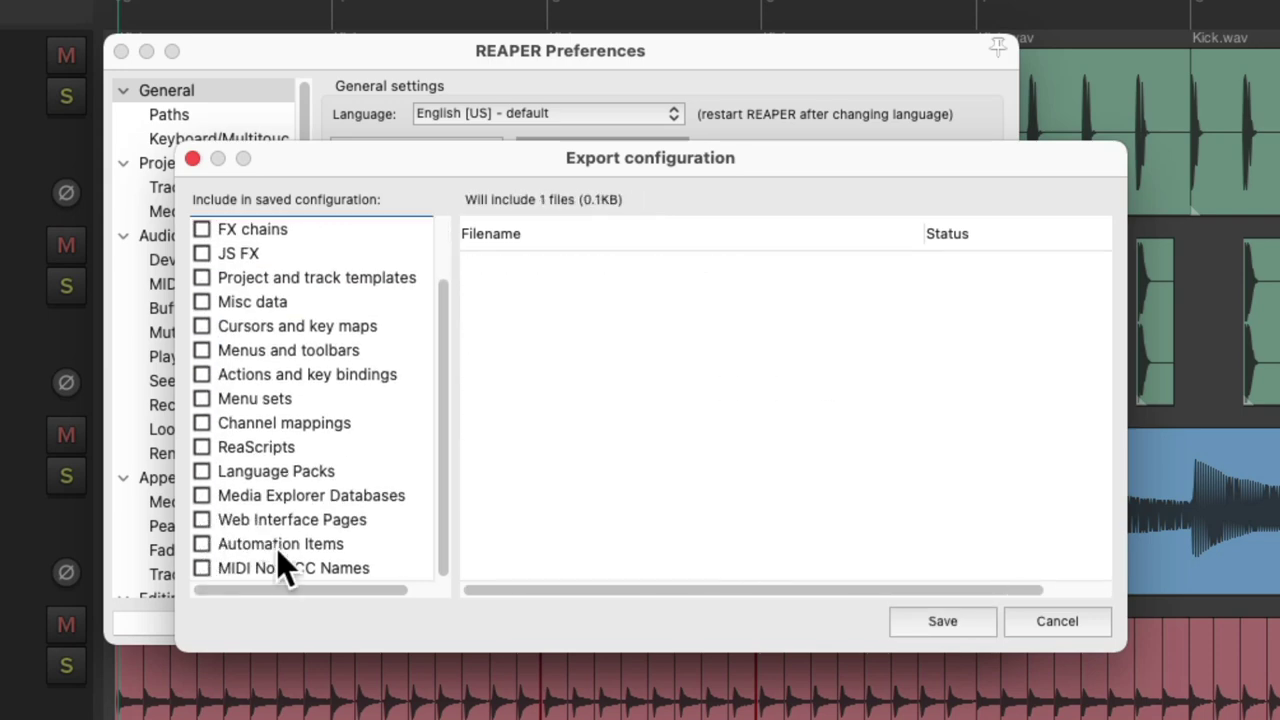
{"action": "scroll", "coordinate": [307, 437], "scroll_direction": "up", "scroll_amount": 3}
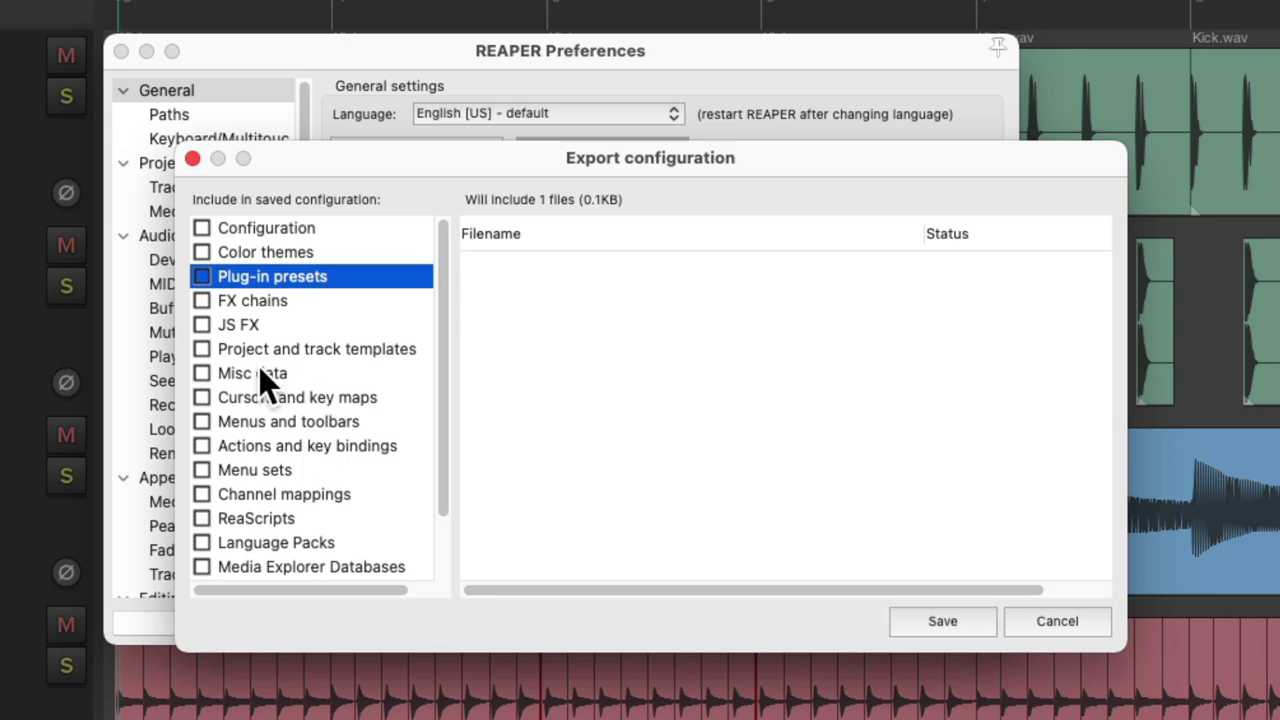
{"action": "left_click", "coordinate": [201, 301]}
{"action": "left_click", "coordinate": [244, 300]}
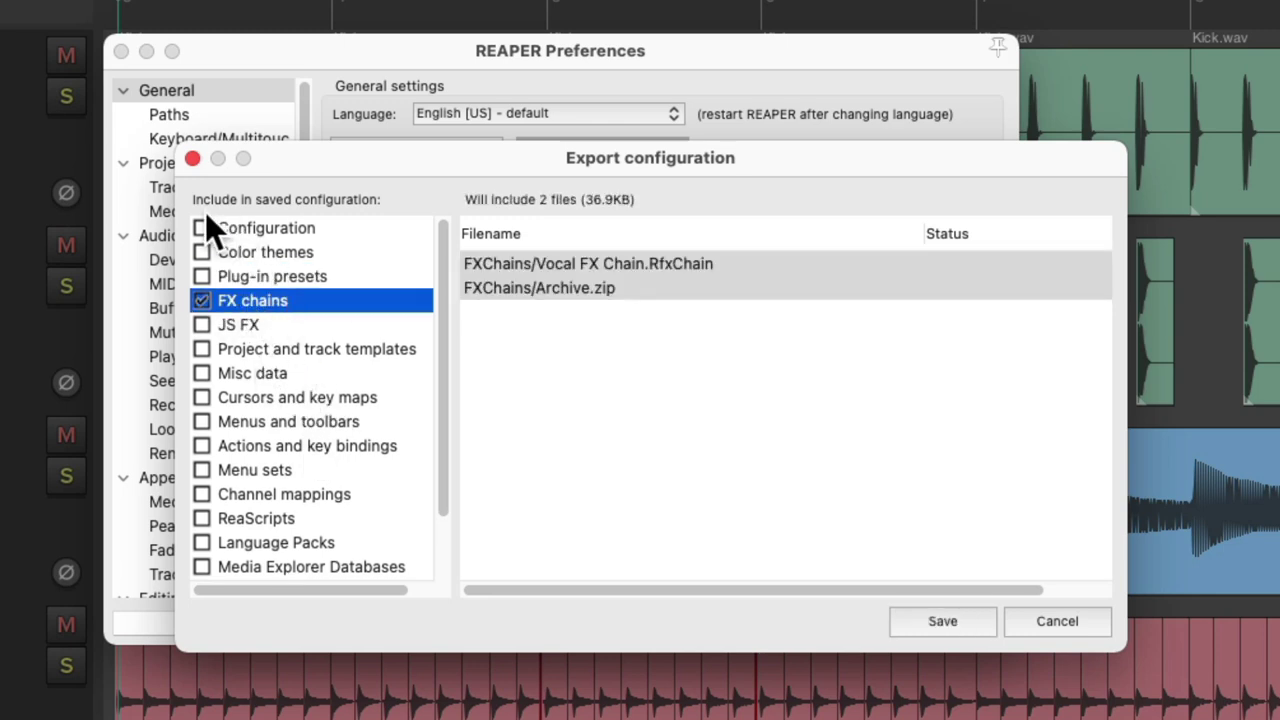
{"action": "left_click_drag", "start_coordinate": [203, 228], "coordinate": [200, 558]}
{"action": "scroll", "coordinate": [299, 465], "scroll_direction": "up", "scroll_amount": 5}
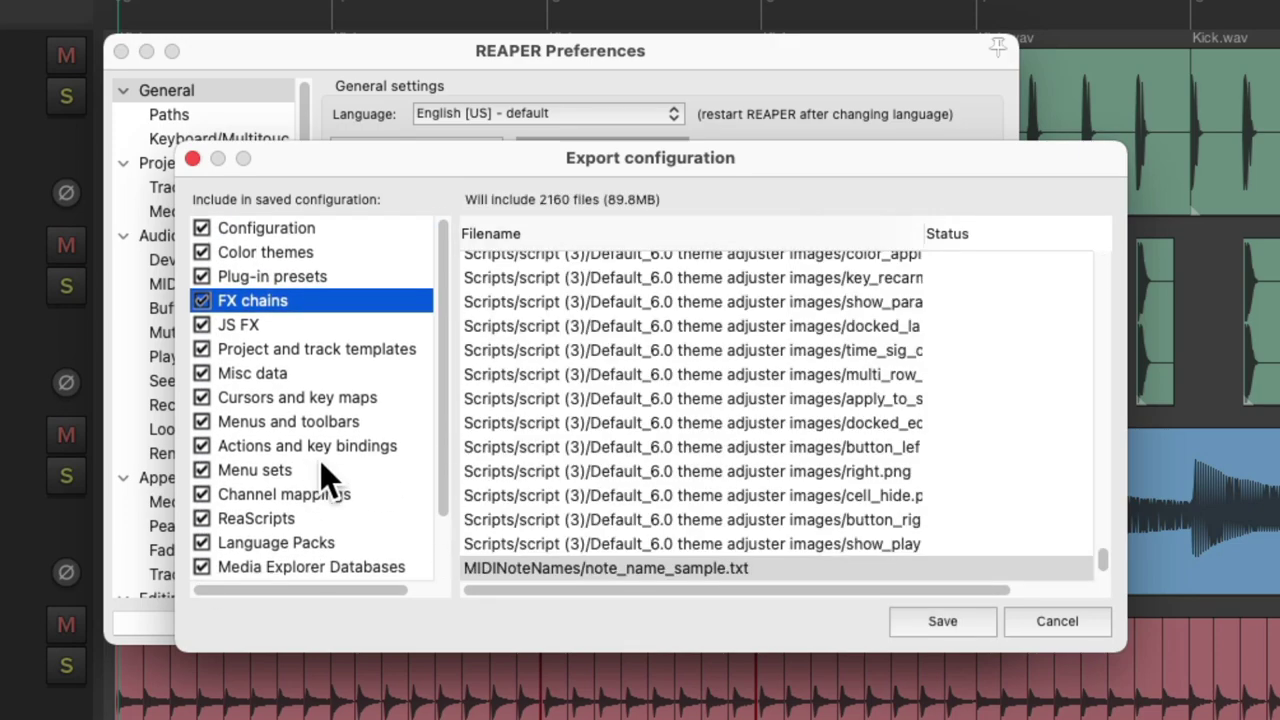
Save the configuration export as My Custom Configuration and dismiss the success message.
{"action": "left_click", "coordinate": [943, 621]}
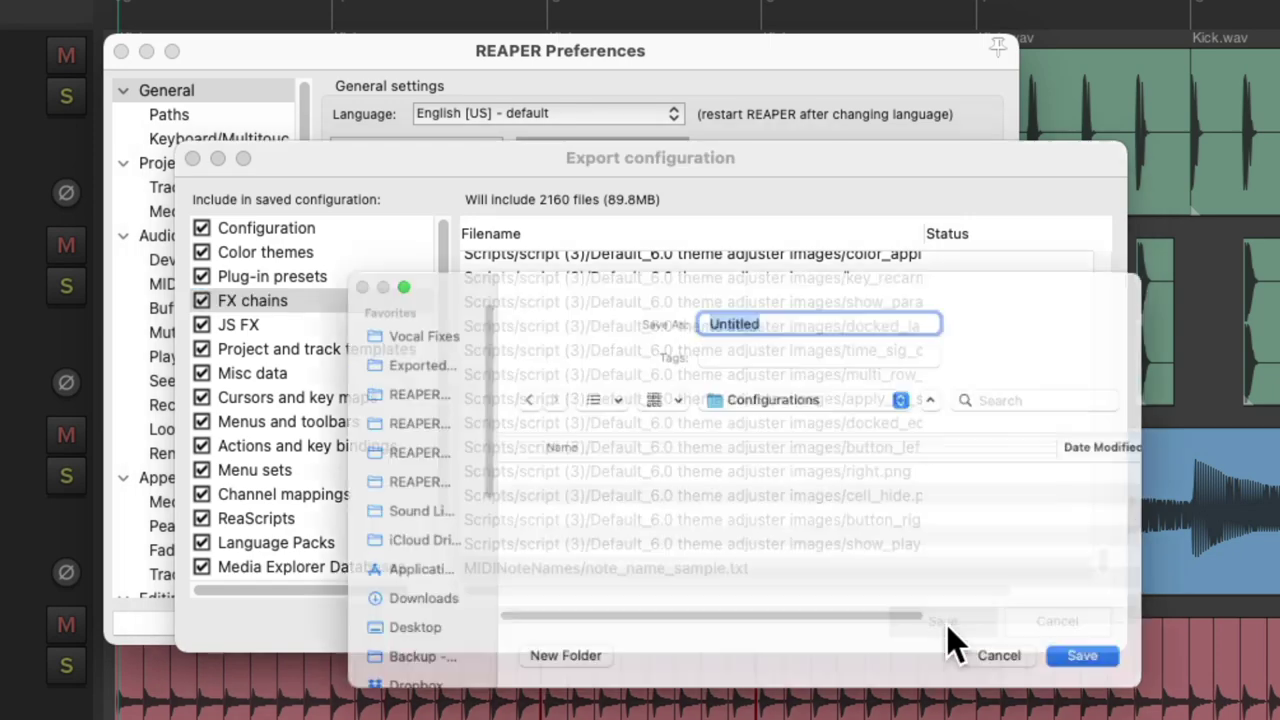
{"action": "type", "text": "My Cust"}
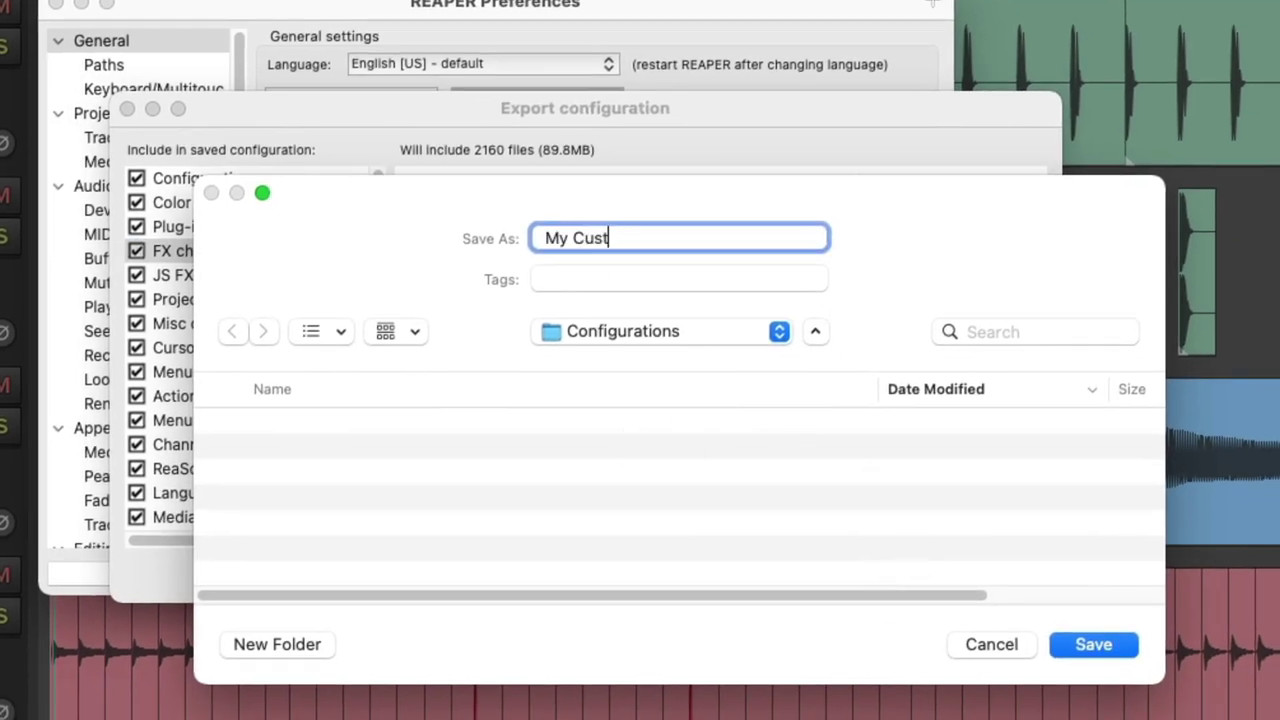
{"action": "type", "text": "om Configuration"}
{"action": "key", "text": "Return"}
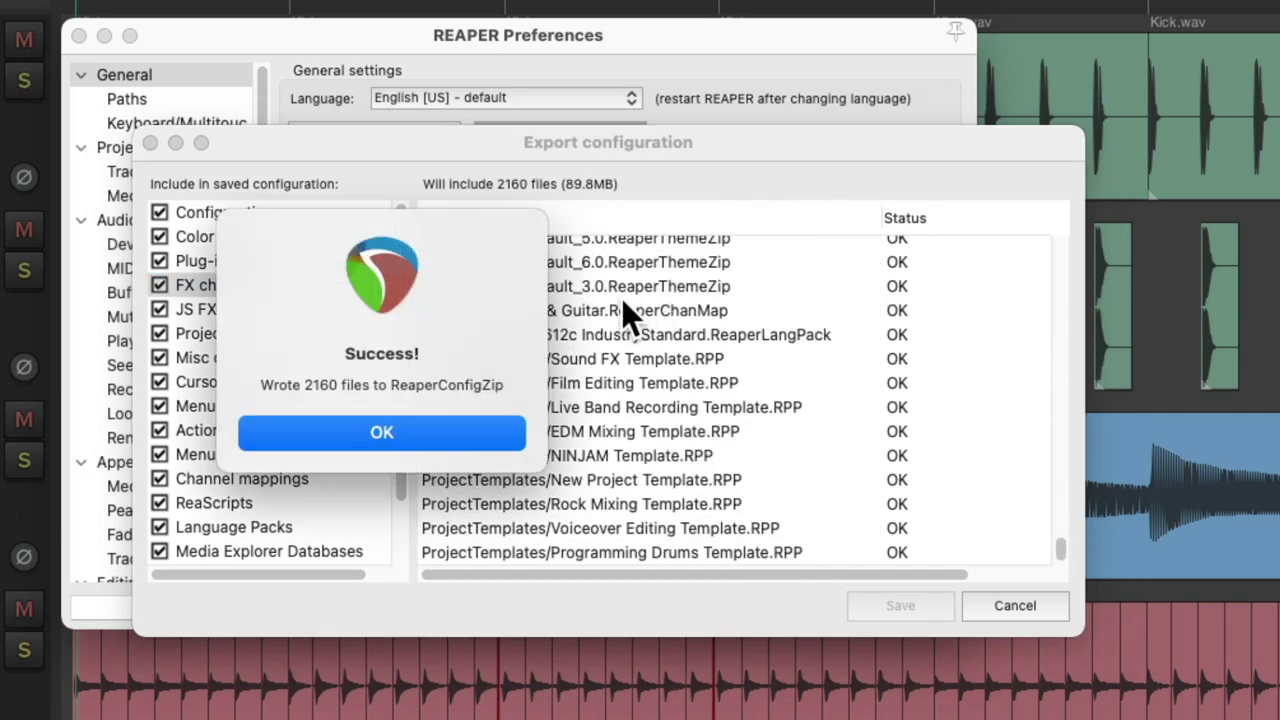
{"action": "left_click", "coordinate": [478, 420]}
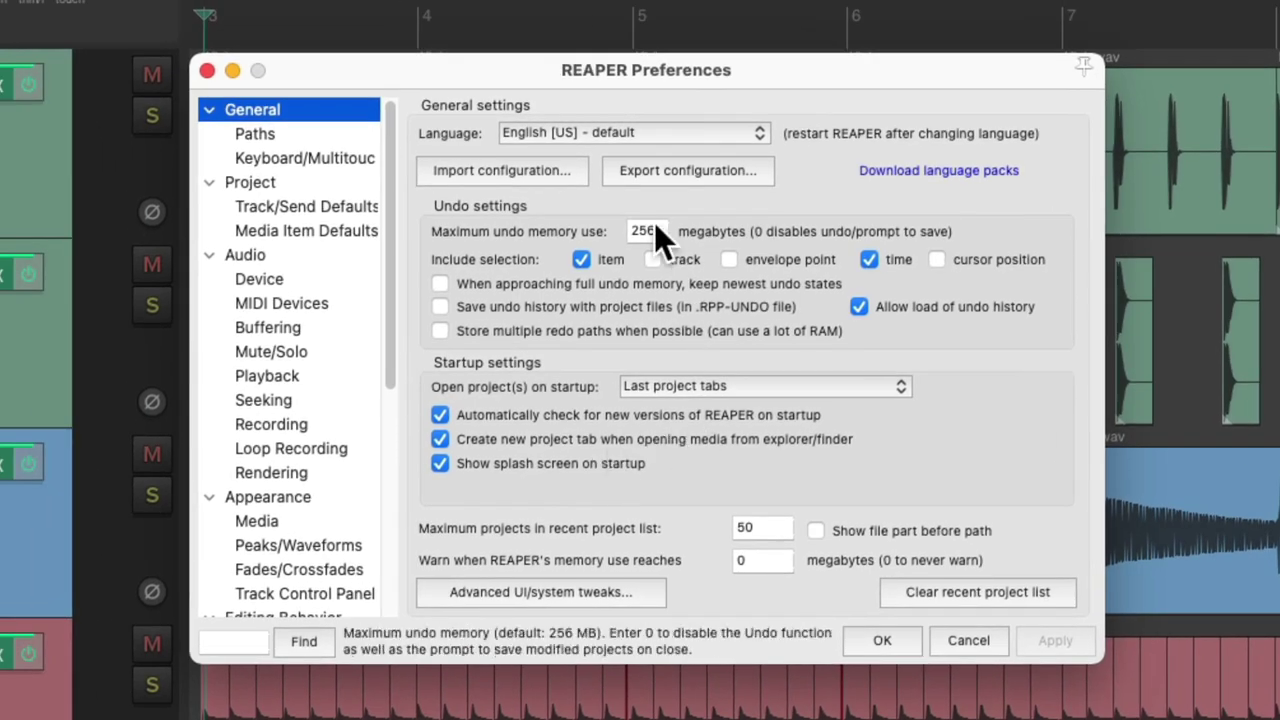
Import My Custom Configuration.ReaperConfigZip, saving the project and confirming the restart.
{"action": "left_click", "coordinate": [529, 170]}
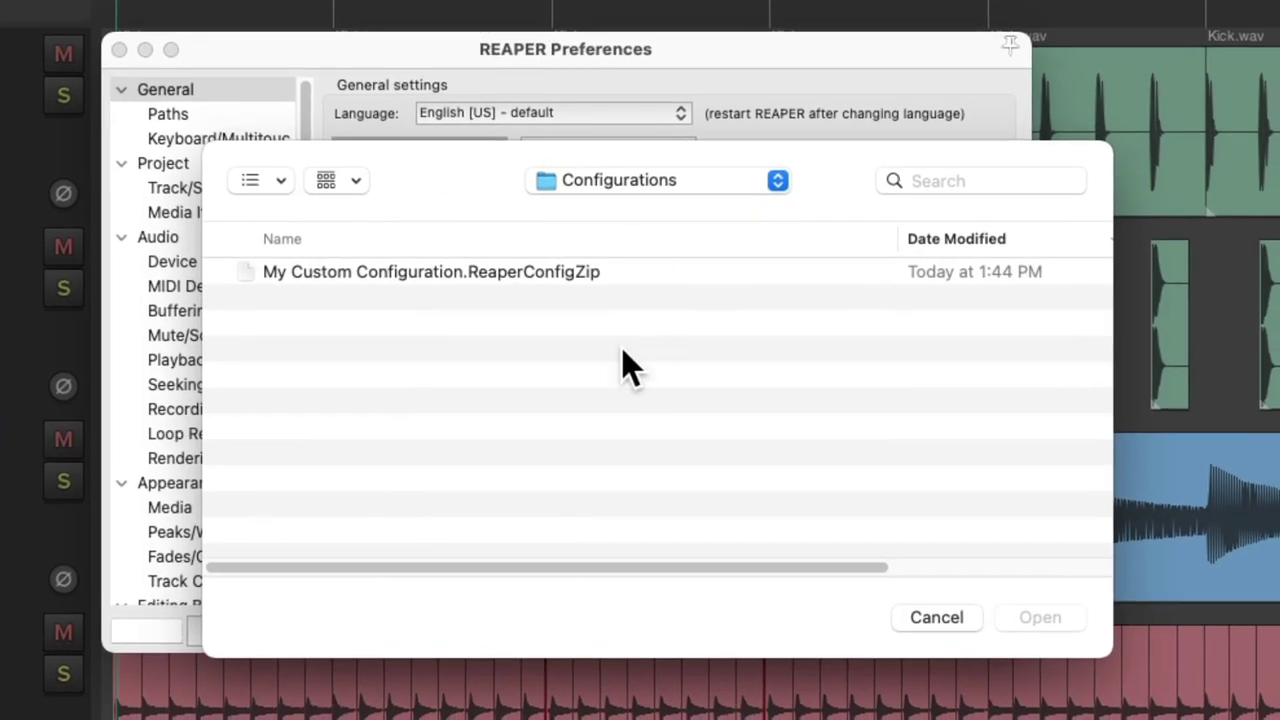
{"action": "double_click", "coordinate": [522, 271]}
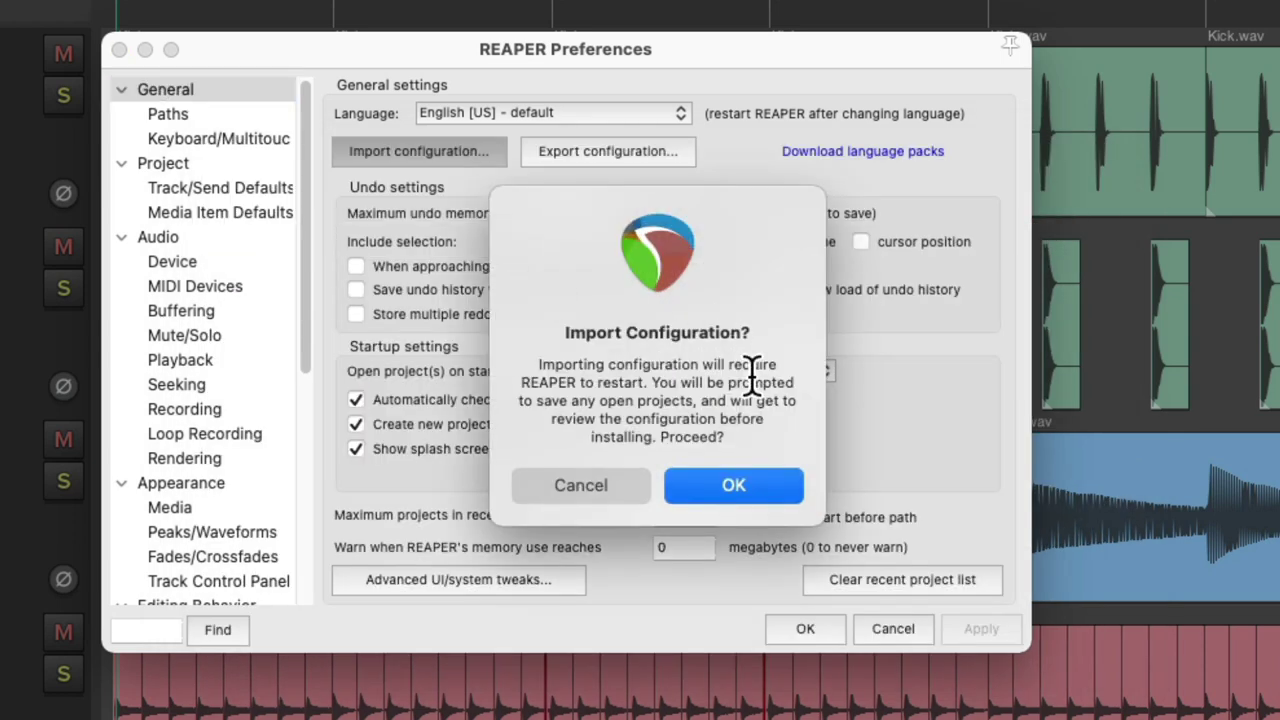
{"action": "left_click", "coordinate": [762, 487]}
{"action": "left_click", "coordinate": [717, 420]}
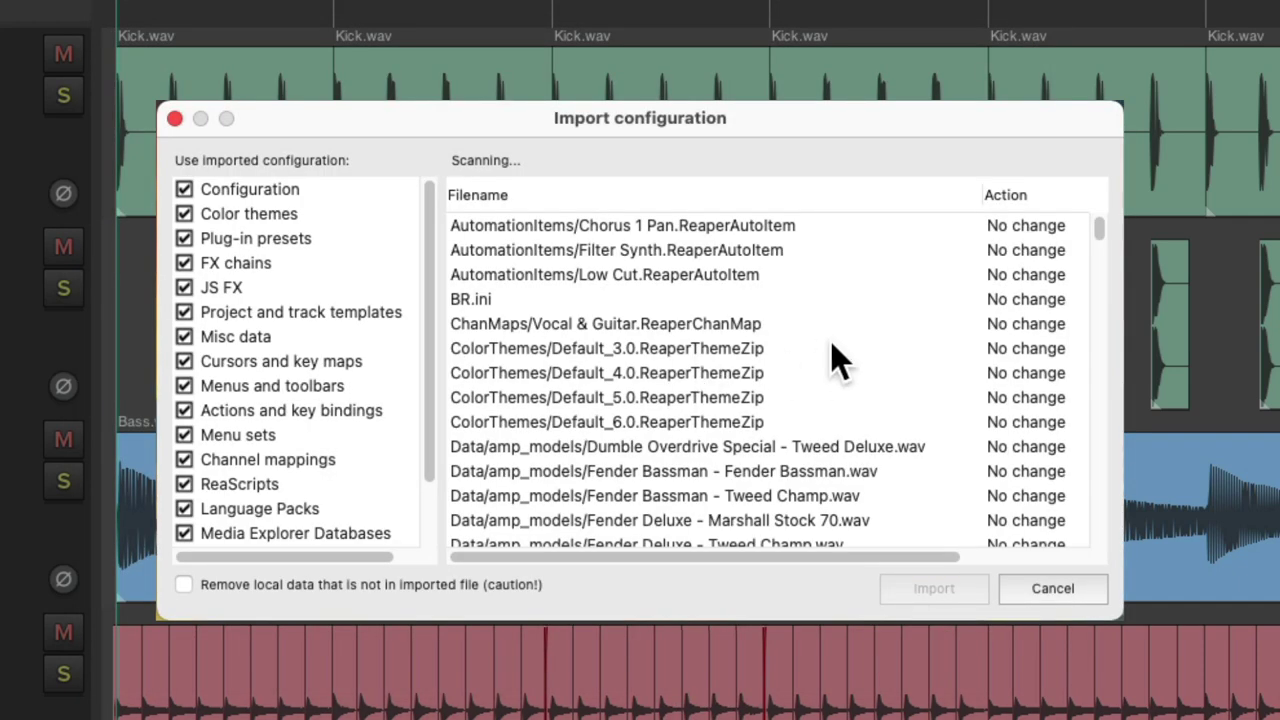
{"action": "scroll", "coordinate": [307, 330], "scroll_direction": "down", "scroll_amount": 3}
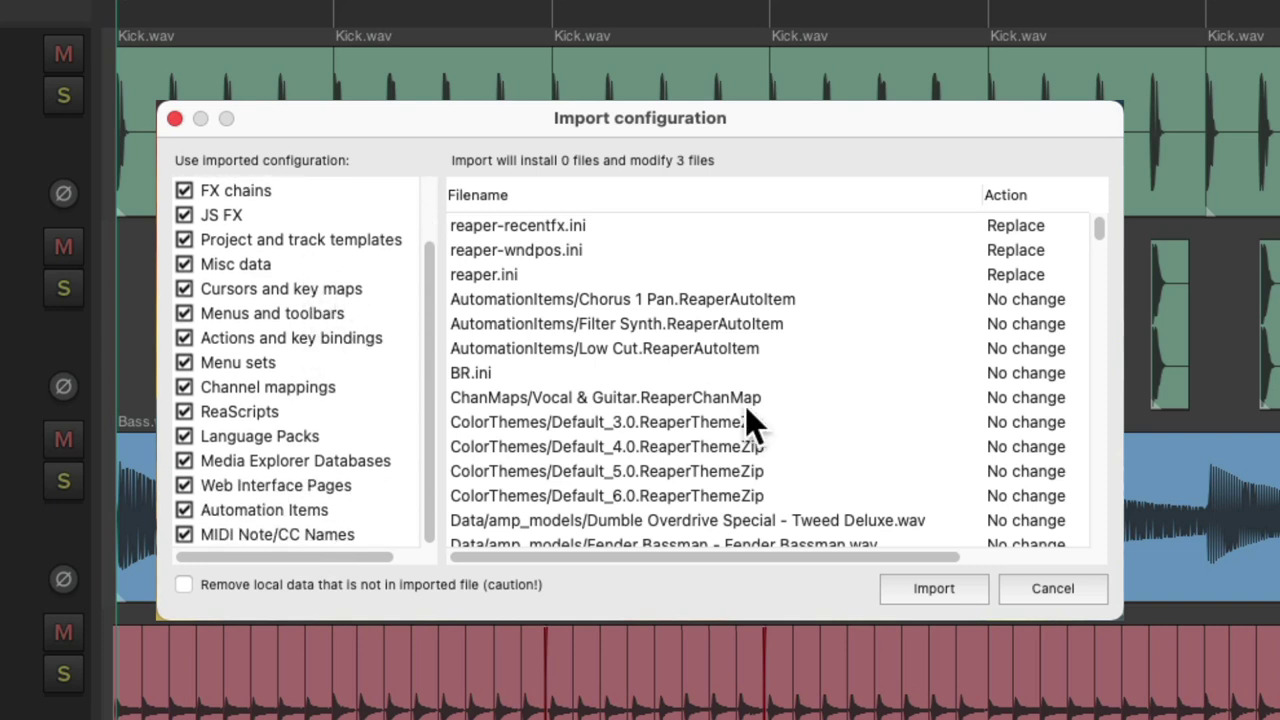
{"action": "left_click", "coordinate": [922, 587]}
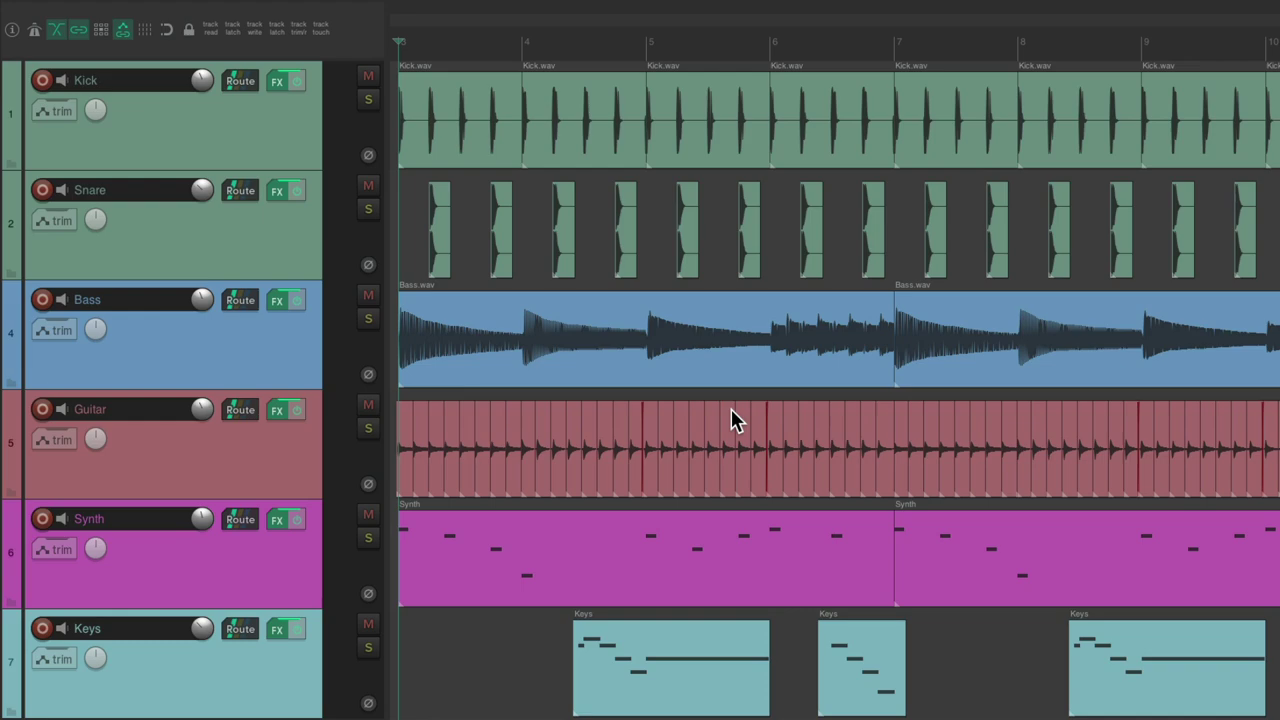
Reopen Export configuration from Preferences' General page, showing 2160 files (89.8MB) to include.
{"action": "key", "text": "super+comma"}
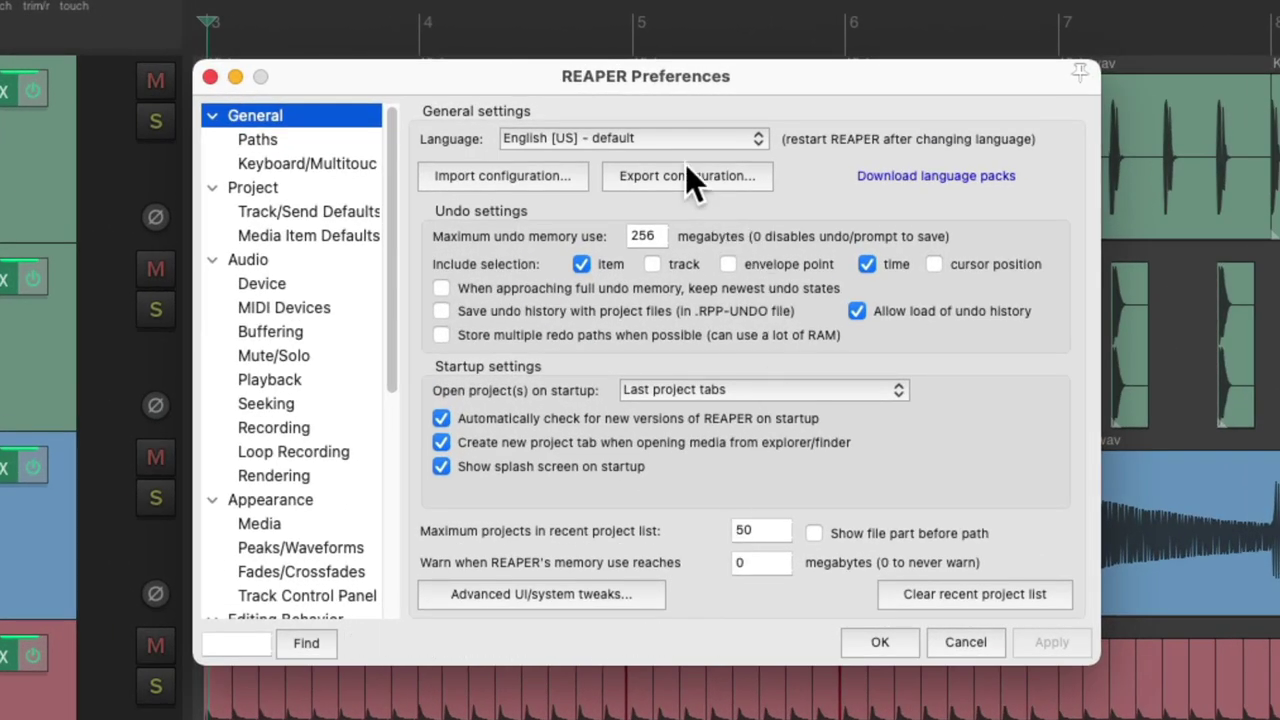
{"action": "left_click", "coordinate": [685, 165]}
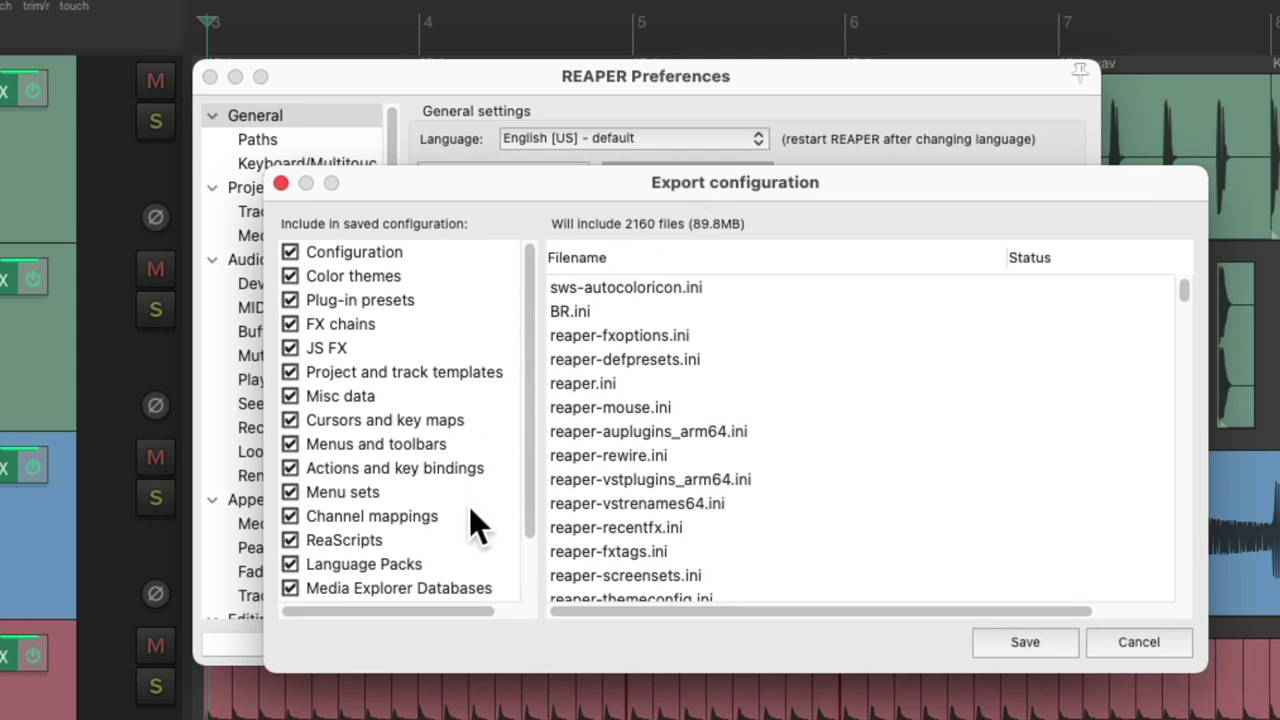